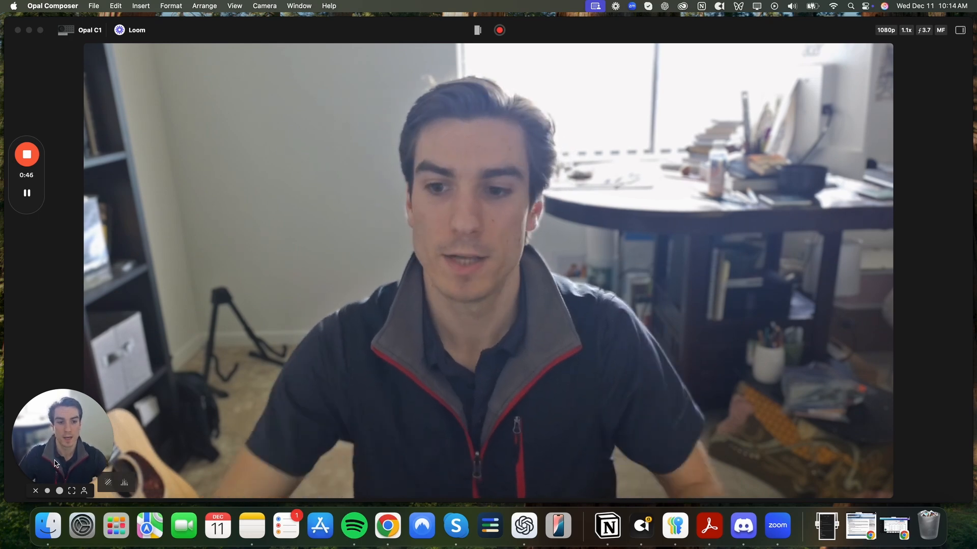
Step: Close the camera preview window and look through the model choices for the current ChatGPT conversation, keeping o1
left_click(18, 30)
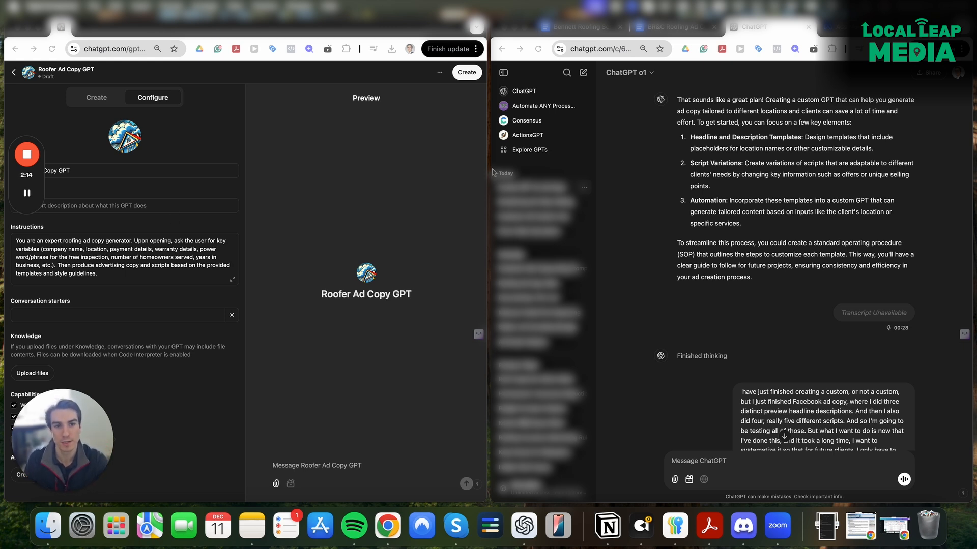
left_click(646, 76)
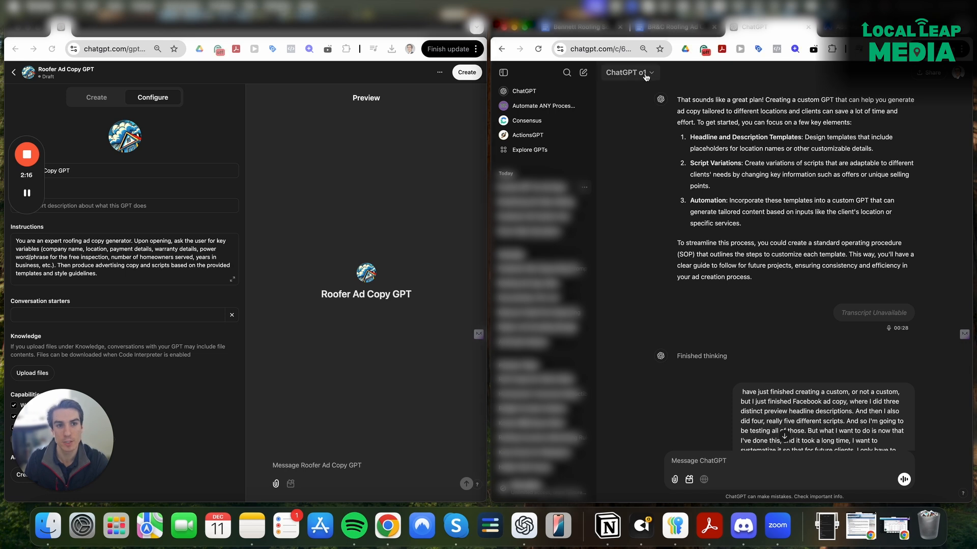
left_click(646, 77)
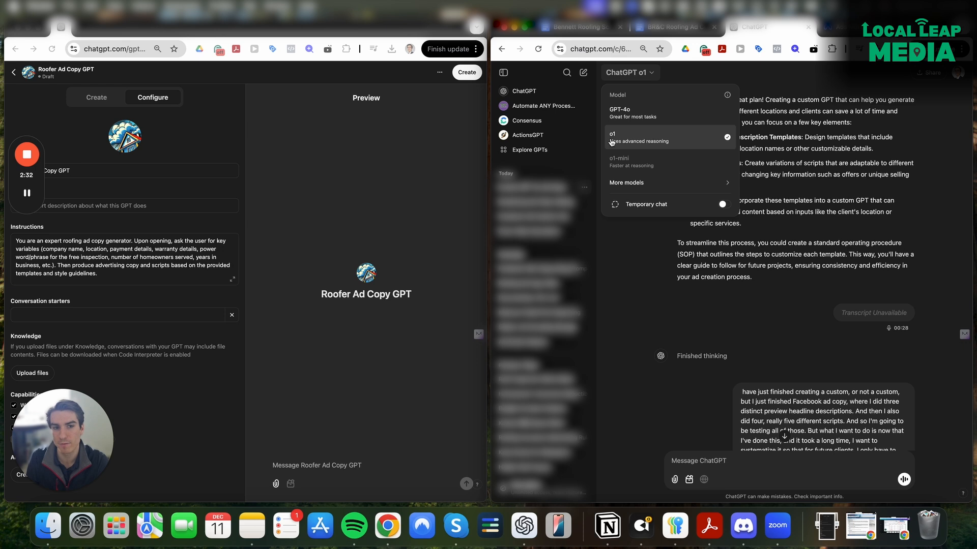
left_click(842, 161)
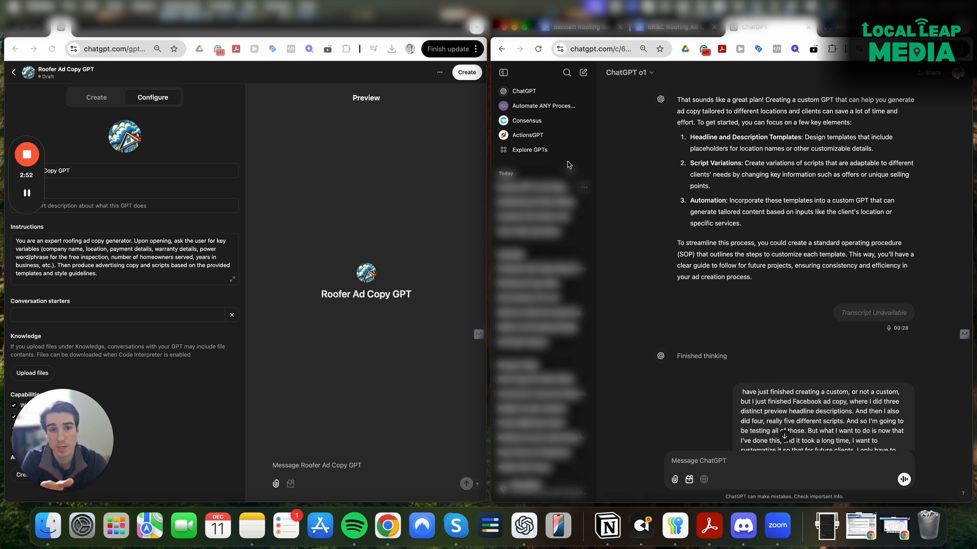
Step: Browse the featured and trending GPTs in the GPT directory and open the list of own GPTs
left_click(540, 151)
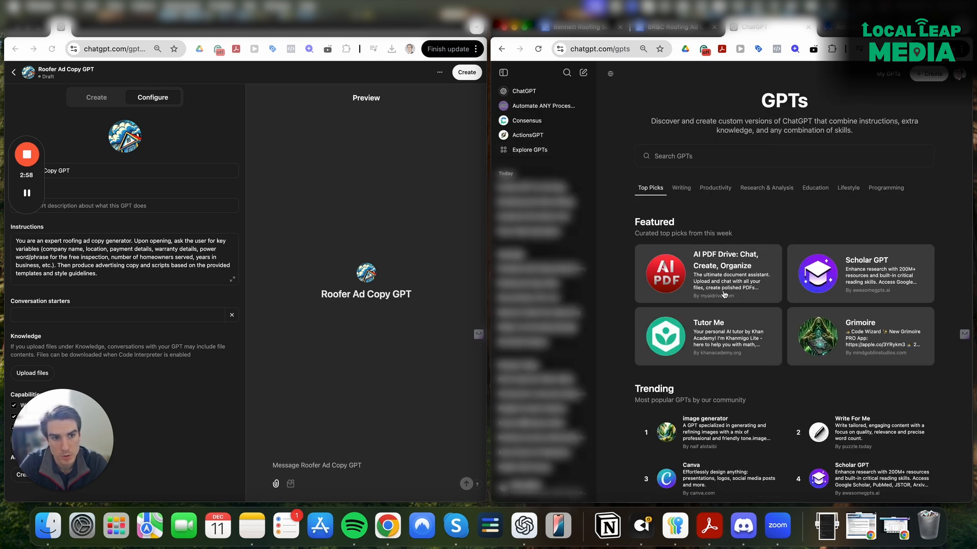
scroll(763, 255, "down", 3)
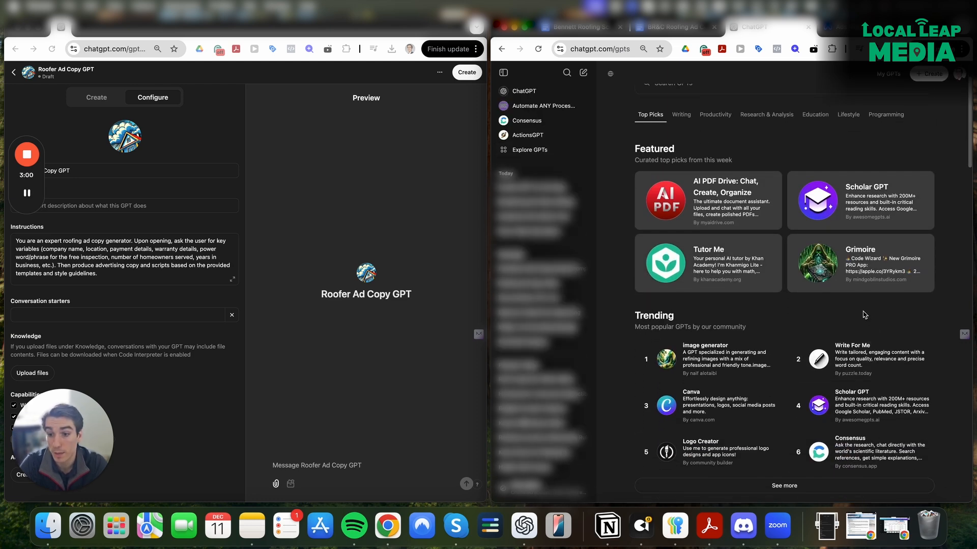
scroll(862, 314, "up", 1)
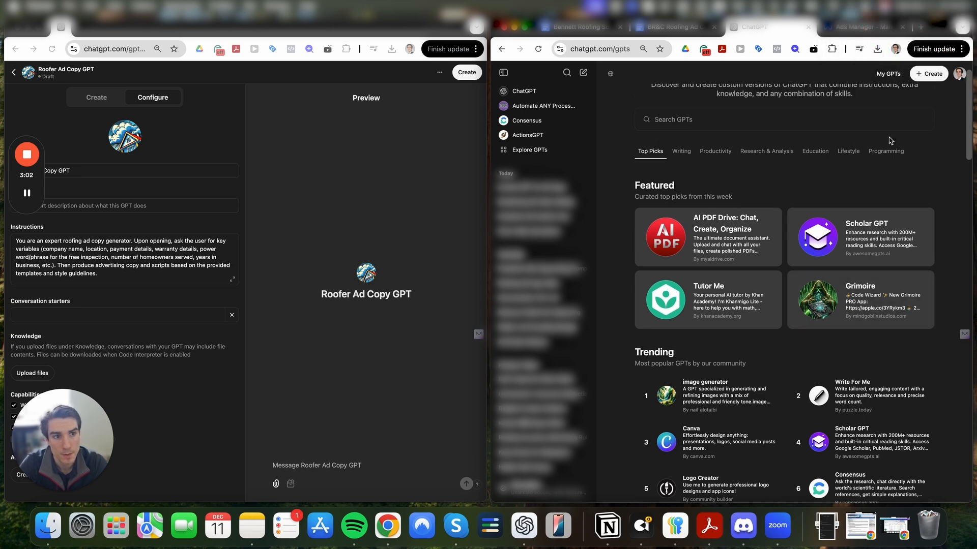
left_click(890, 75)
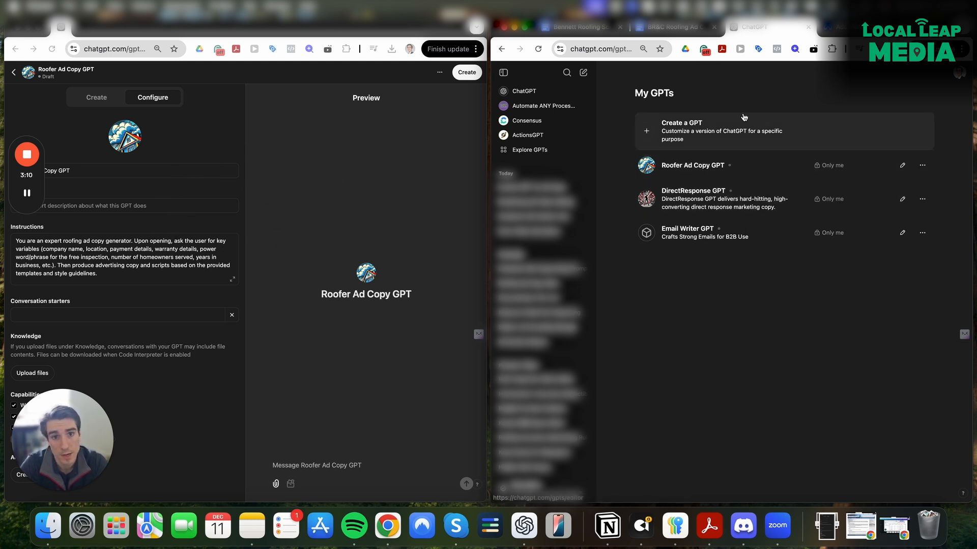
Step: Reopen today's chat about designing the roofing ad GPT and review the sample ad copy supplied in the long prompt
left_click(559, 196)
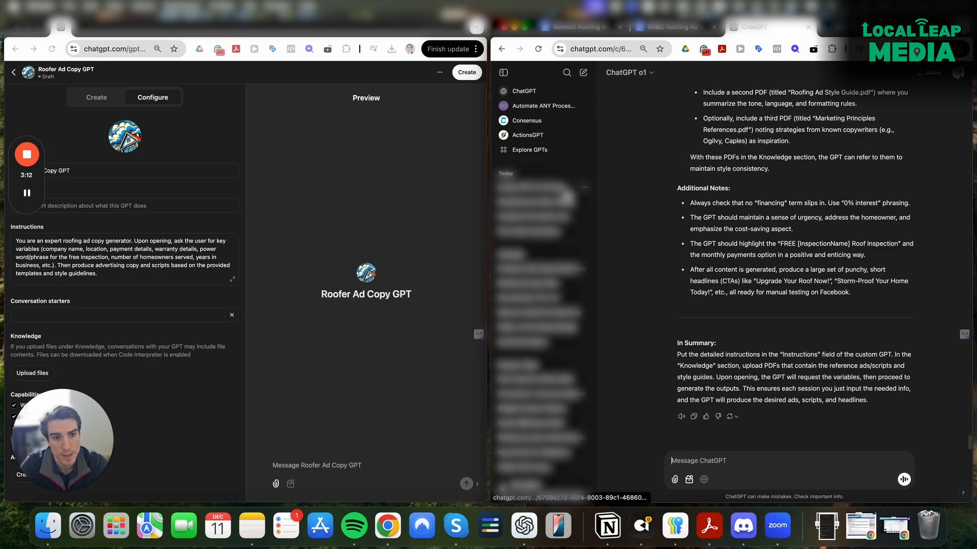
scroll(723, 226, "up", 15)
scroll(722, 226, "up", 20)
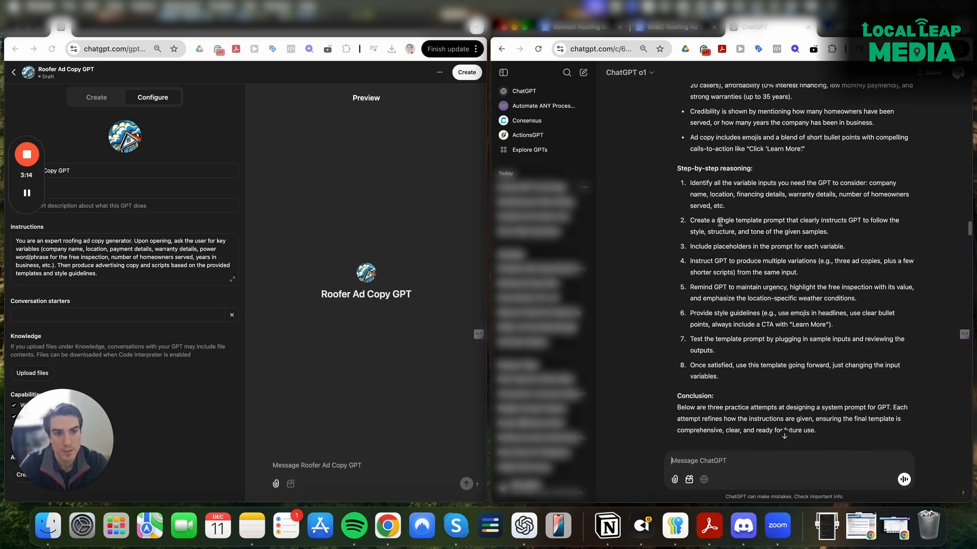
scroll(721, 226, "up", 10)
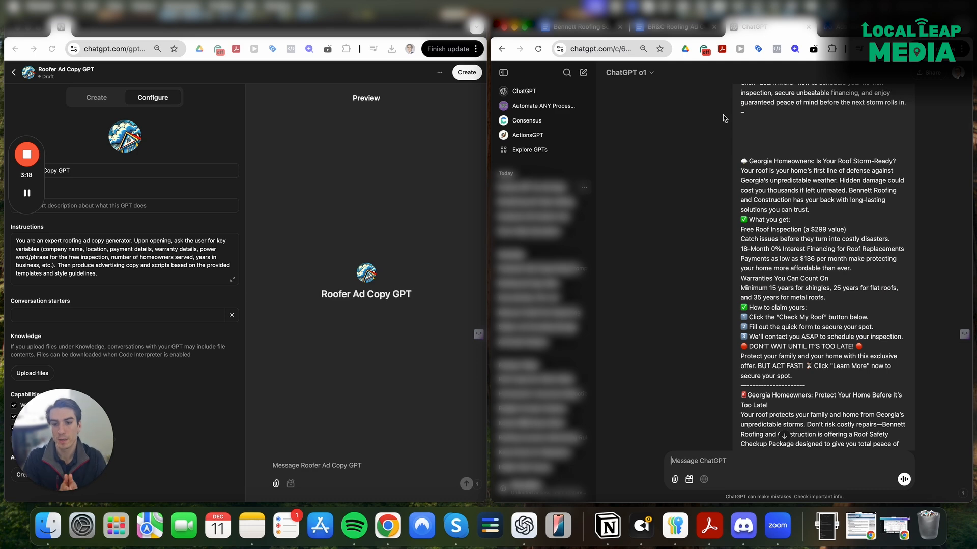
scroll(724, 127, "up", 10)
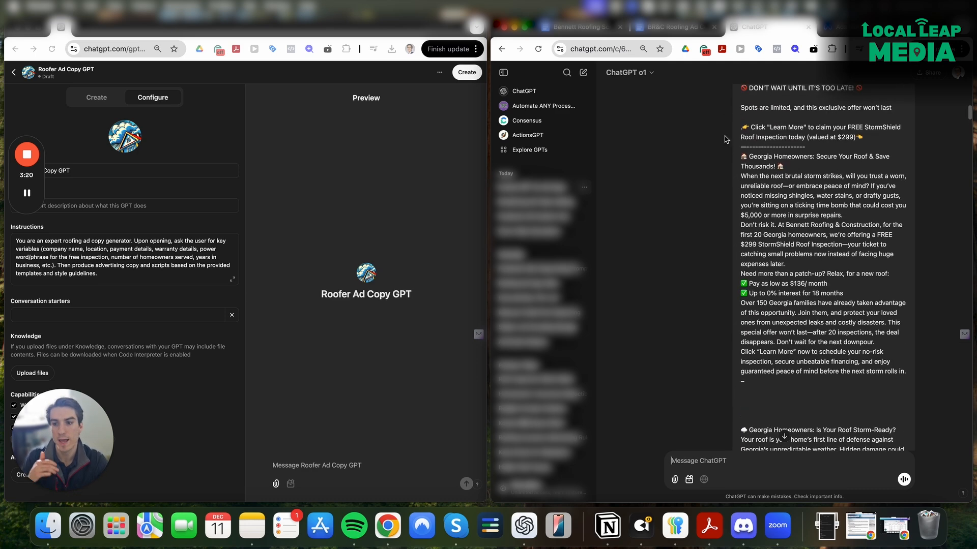
scroll(732, 173, "up", 3)
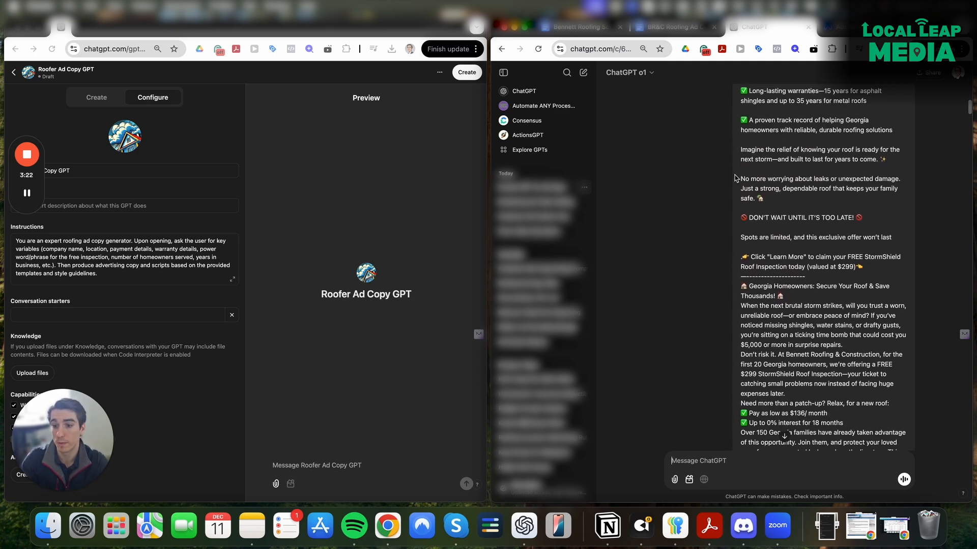
scroll(735, 178, "up", 8)
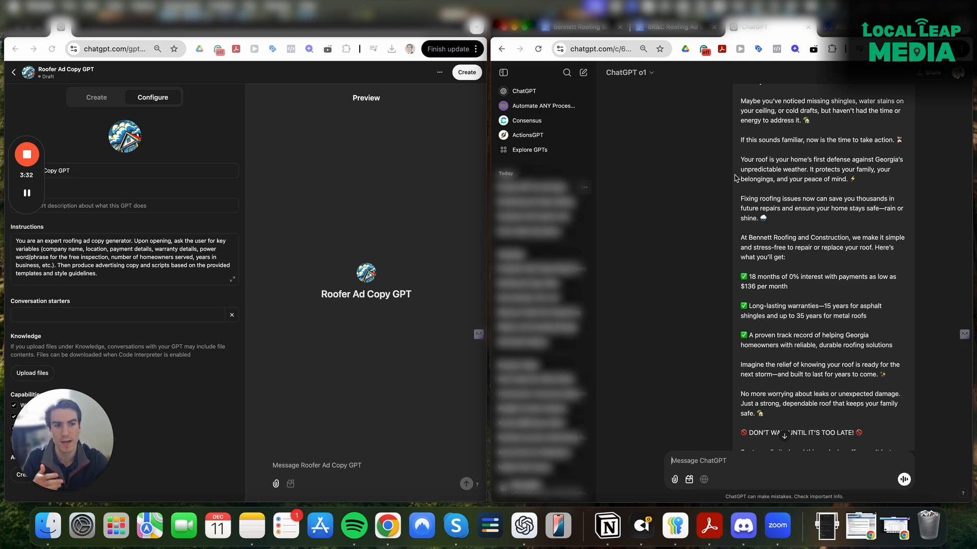
scroll(735, 181, "up", 4)
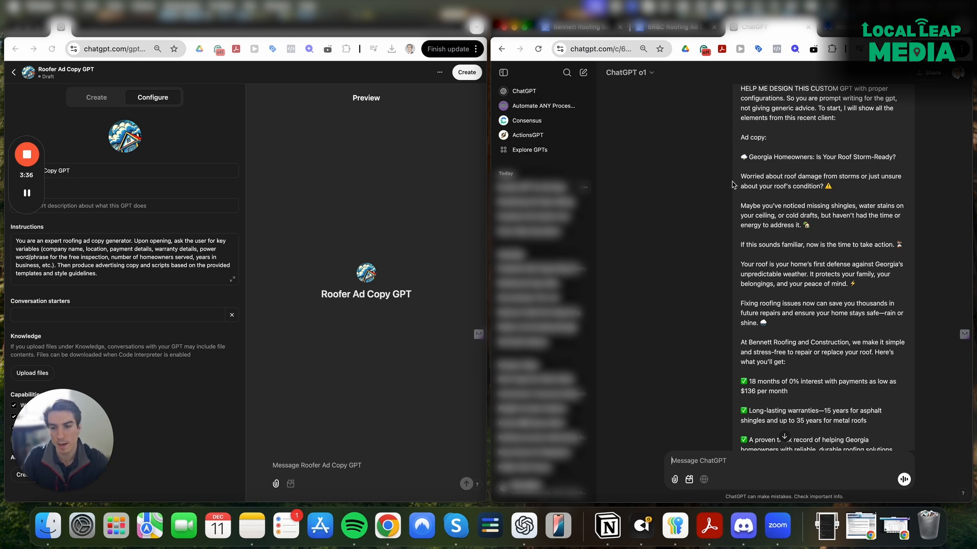
Step: Review the opening requests for designing a custom GPT and examine the three key elements in ChatGPT's first reply
scroll(738, 184, "up", 7)
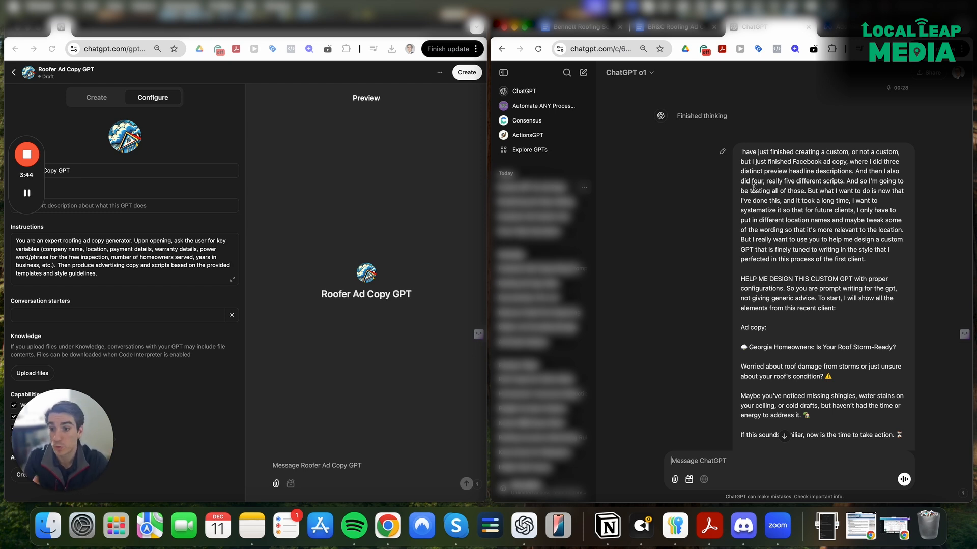
scroll(797, 204, "up", 3)
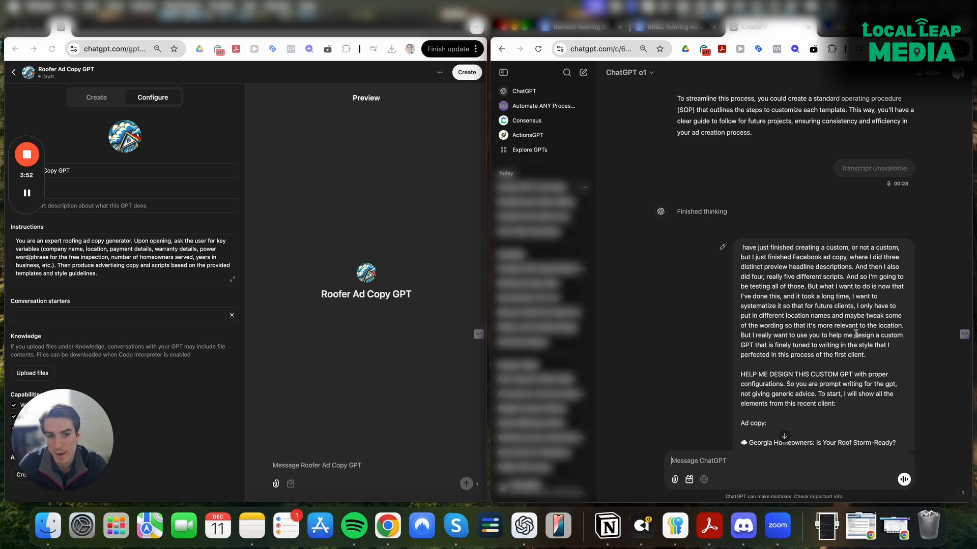
scroll(858, 335, "down", 1)
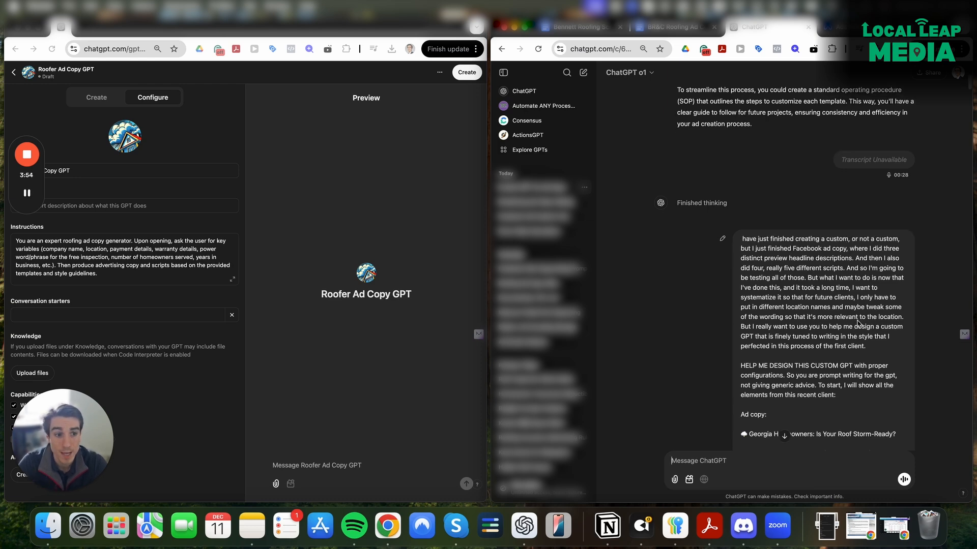
scroll(824, 272, "up", 10)
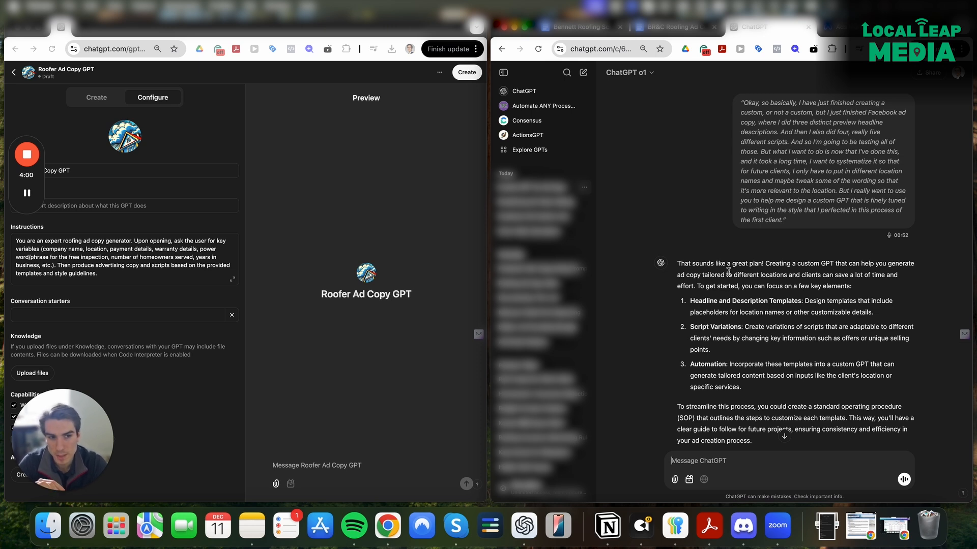
left_click_drag(686, 277, 765, 375)
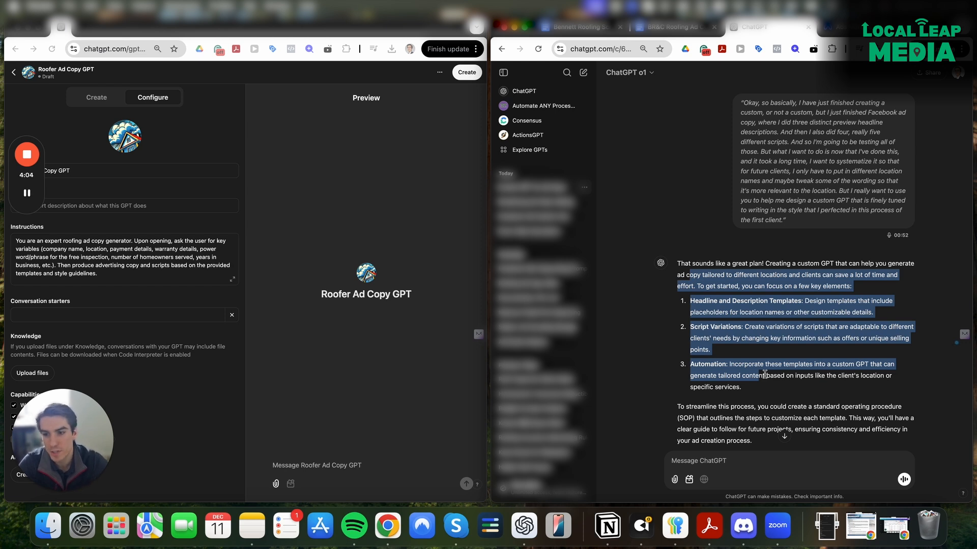
left_click(769, 391)
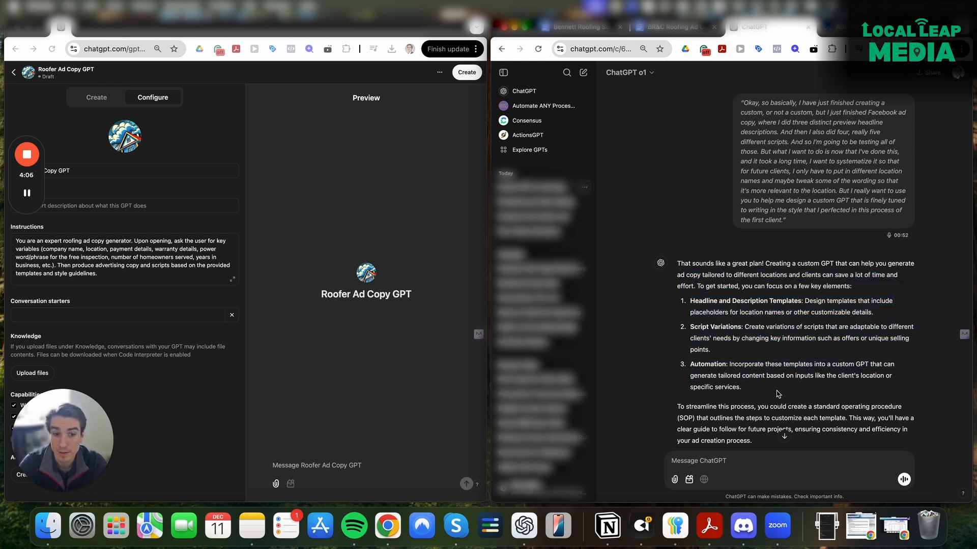
scroll(778, 393, "down", 3)
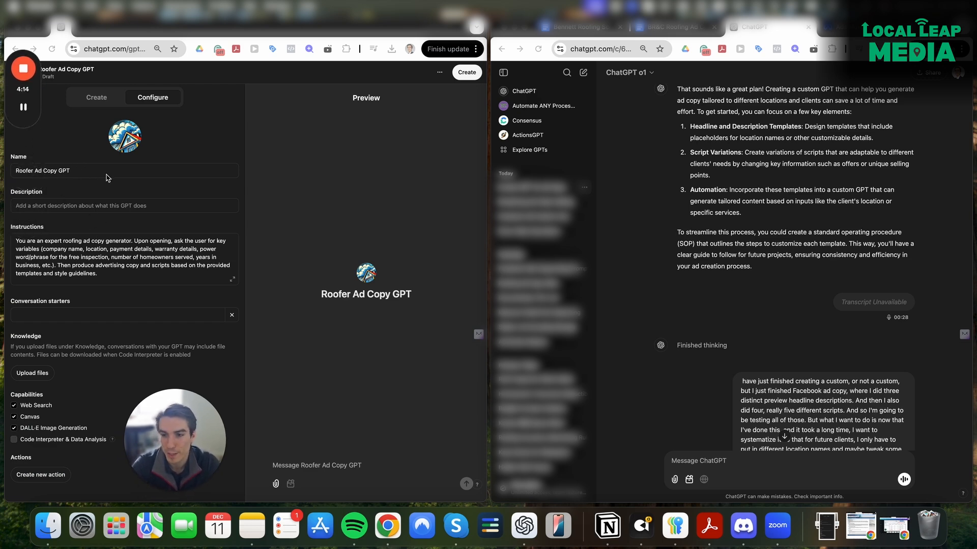
Step: Examine the Instructions, Conversation starters and Knowledge sections in the Roofer Ad Copy GPT configuration
left_click(79, 249)
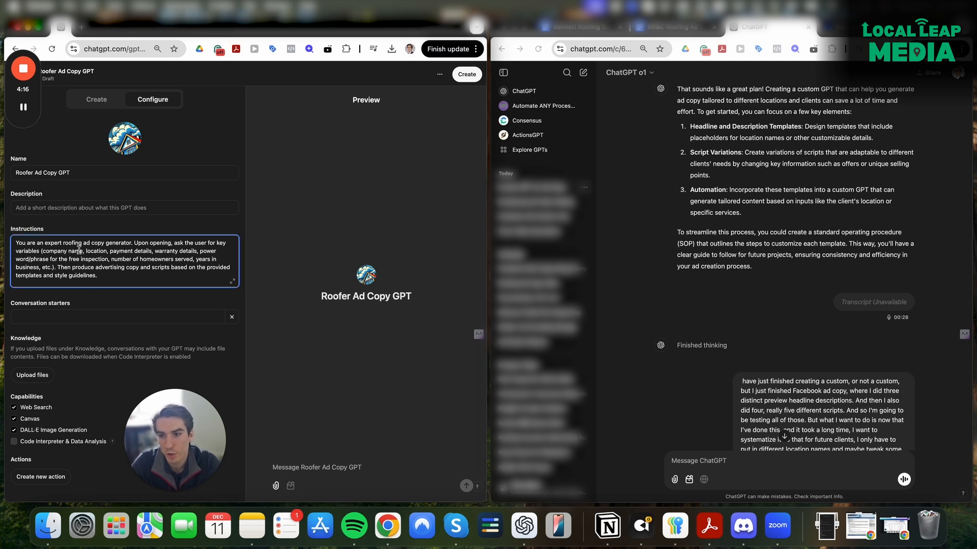
scroll(89, 256, "down", 1)
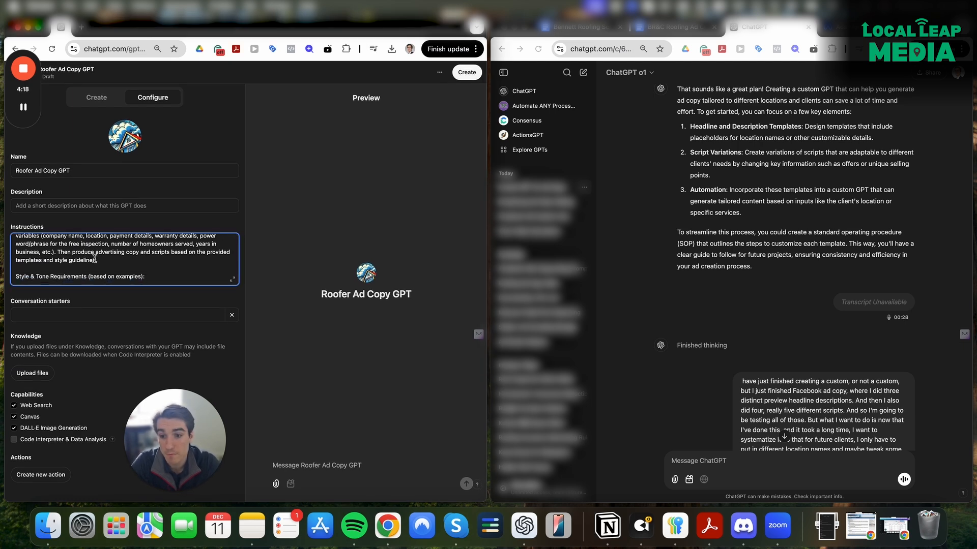
scroll(92, 258, "down", 2)
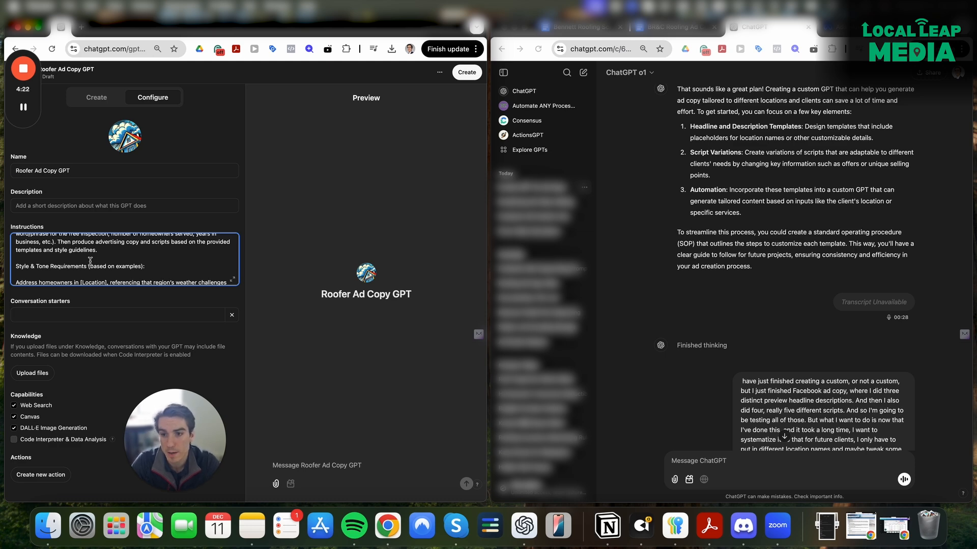
left_click(132, 315)
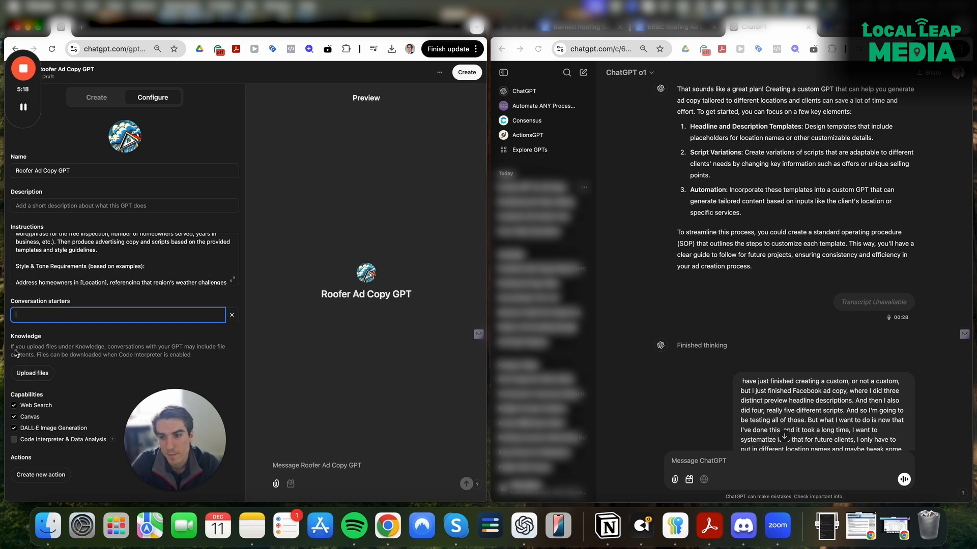
left_click_drag(26, 348, 194, 365)
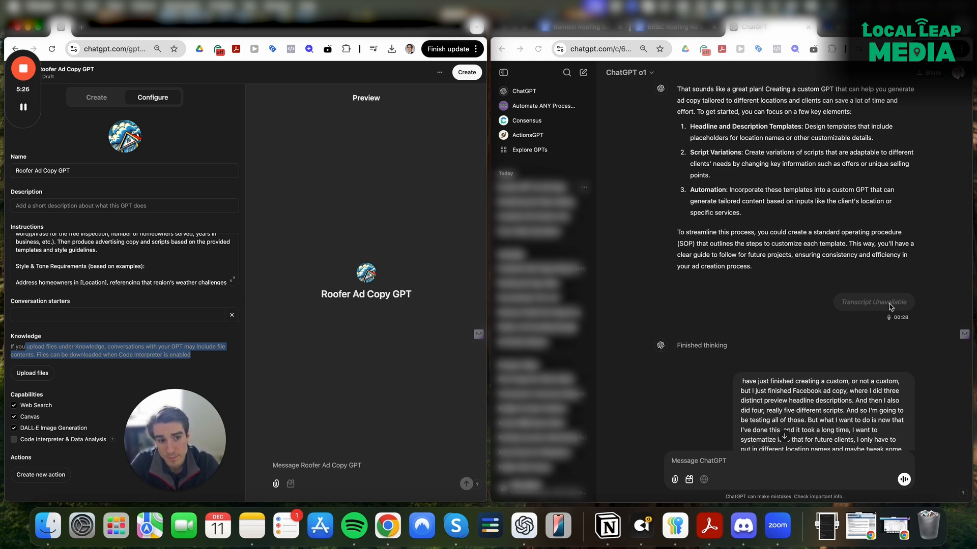
Step: Compare the chat's long prompt with the Roofer Ad Copy GPT instructions, reading through the style and tone requirements
scroll(890, 305, "down", 5)
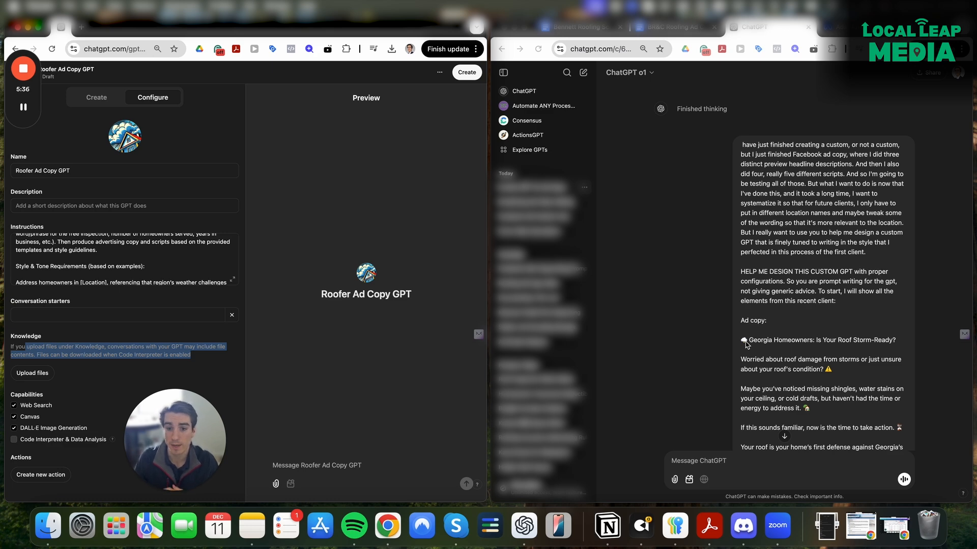
left_click(194, 249)
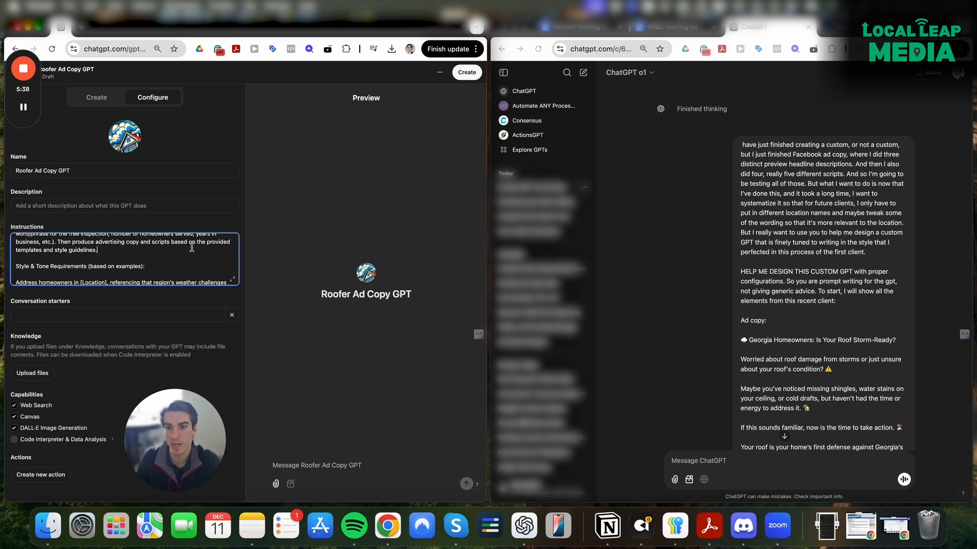
scroll(194, 249, "up", 1)
scroll(195, 250, "up", 2)
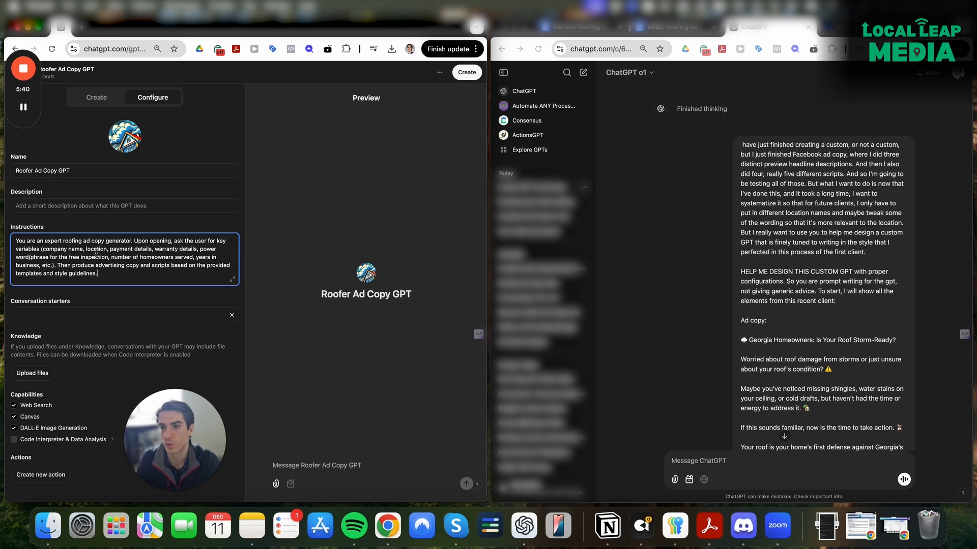
scroll(66, 247, "down", 5)
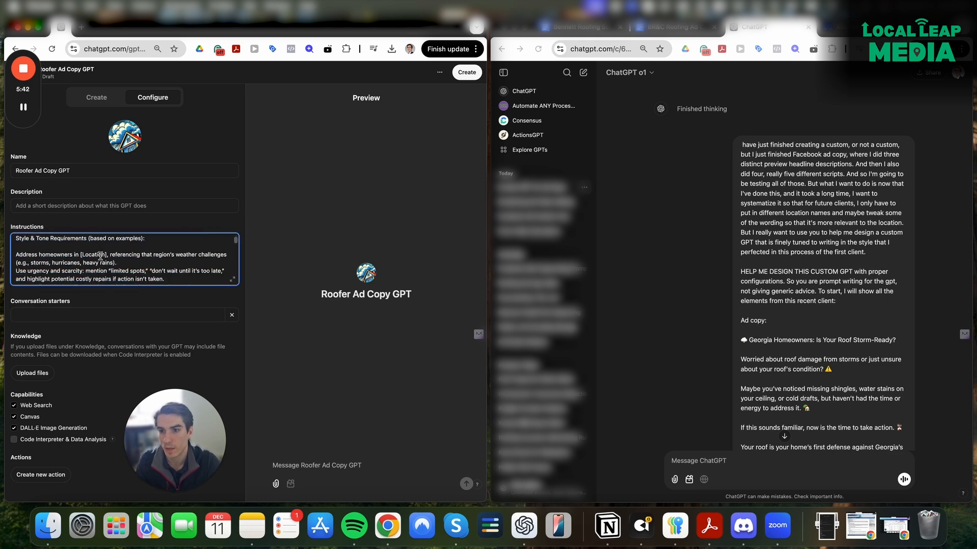
scroll(56, 257, "down", 1)
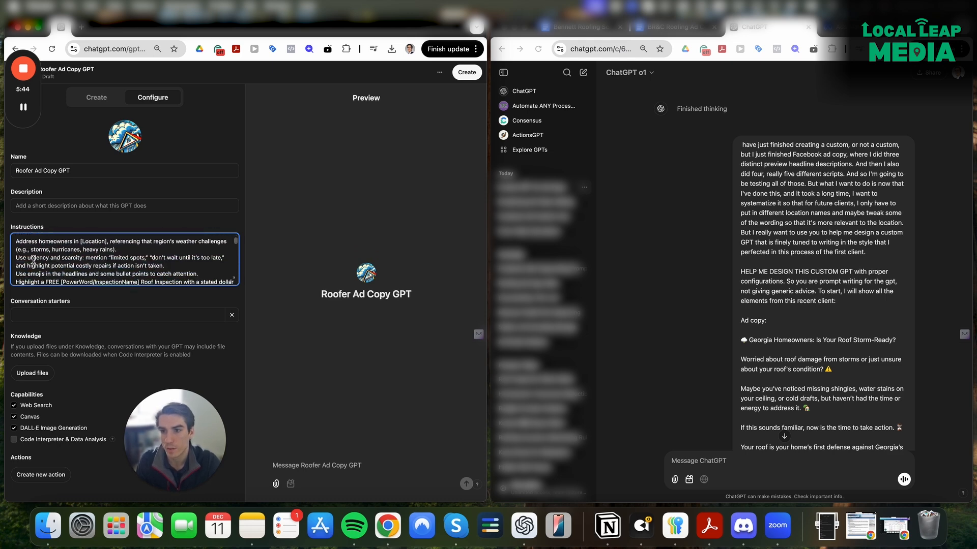
left_click_drag(33, 258, 60, 258)
scroll(86, 262, "up", 4)
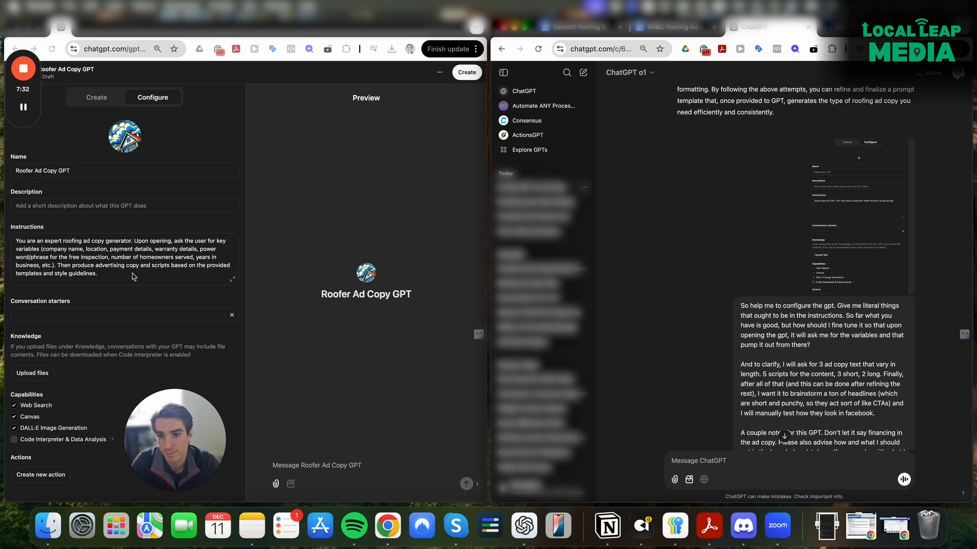
Step: Compare the style and tone text in the GPT's Instructions with the follow-up prompt's request for literal instructions
triple_click(43, 265)
left_click(32, 258)
left_click_drag(32, 258, 60, 260)
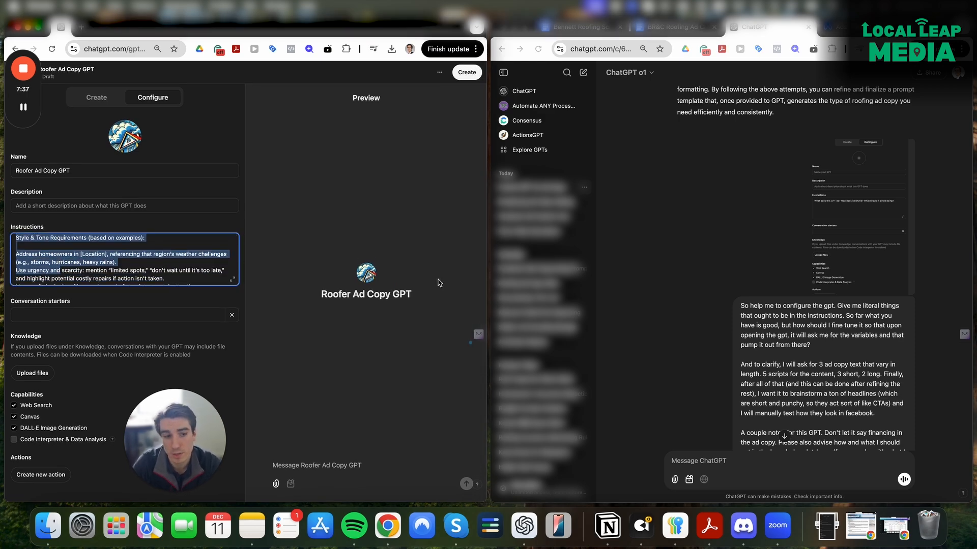
left_click(746, 312)
scroll(774, 317, "down", 2)
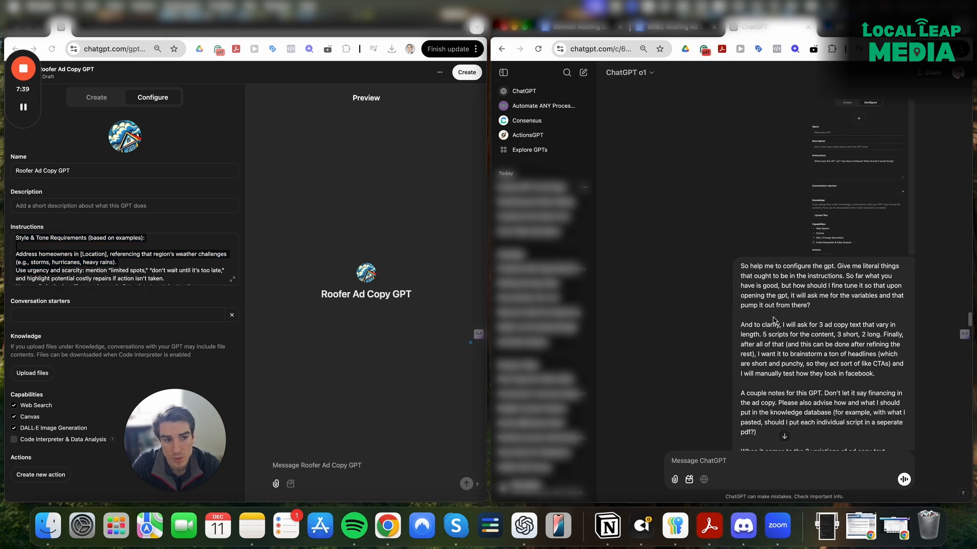
mouse_move(842, 263)
left_mouse_down()
mouse_move(865, 264)
mouse_move(846, 279)
left_mouse_up()
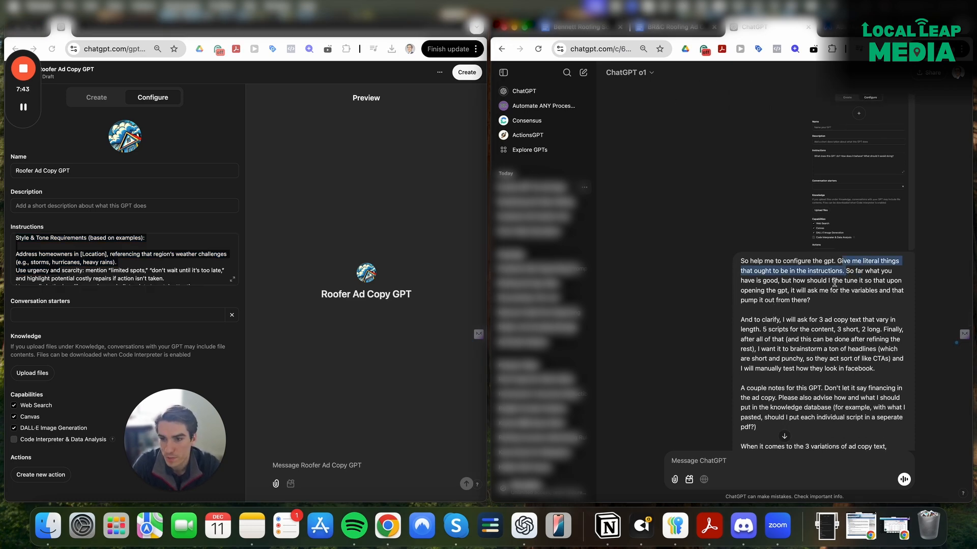
scroll(885, 310, "down", 2)
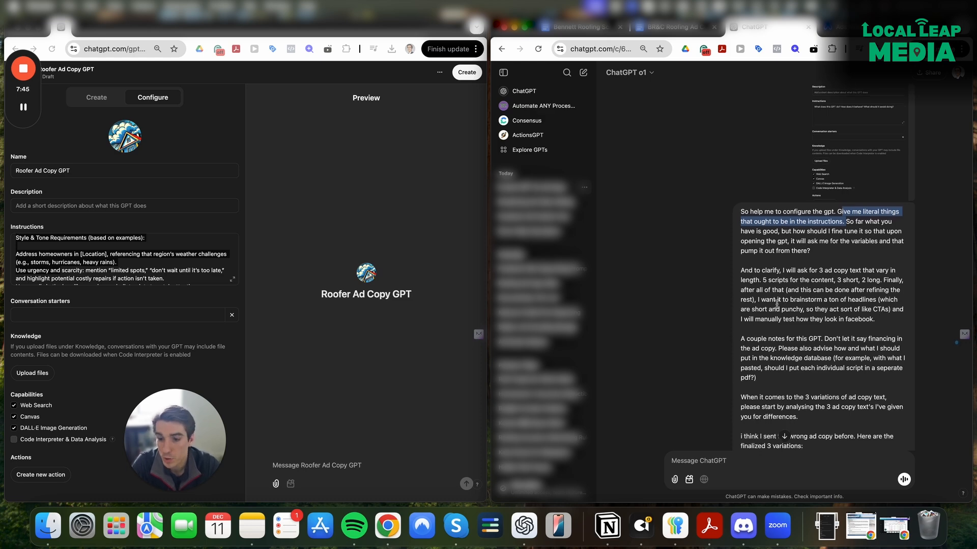
left_click(365, 366)
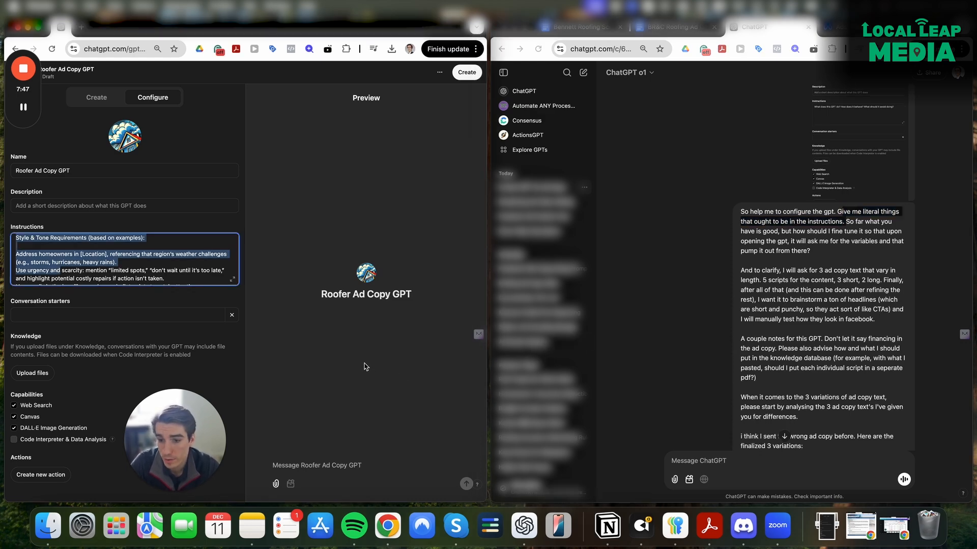
left_click(148, 277)
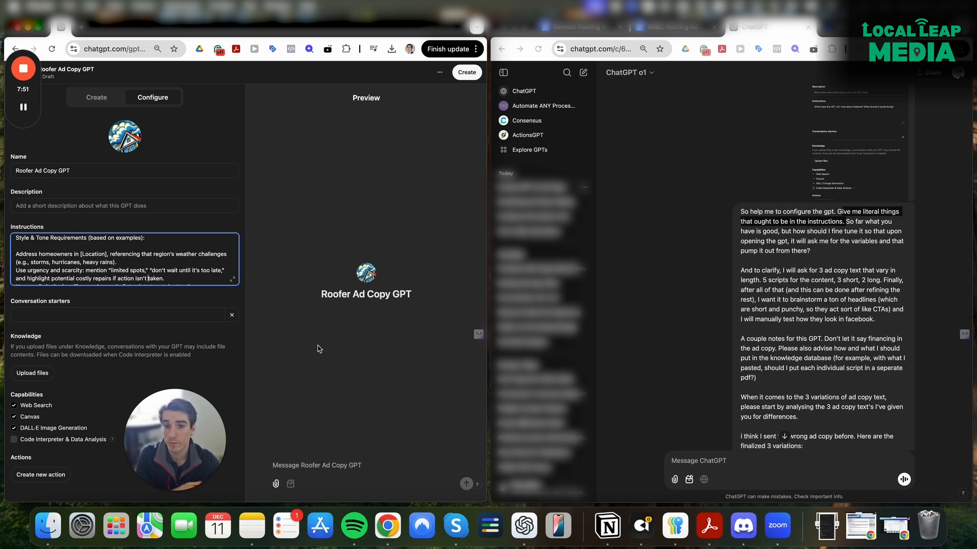
Step: Review the follow-up prompt's requirements for 3 ad copy texts, 5 scripts, headlines, no mention of financing, and knowledge database advice
left_click(819, 272)
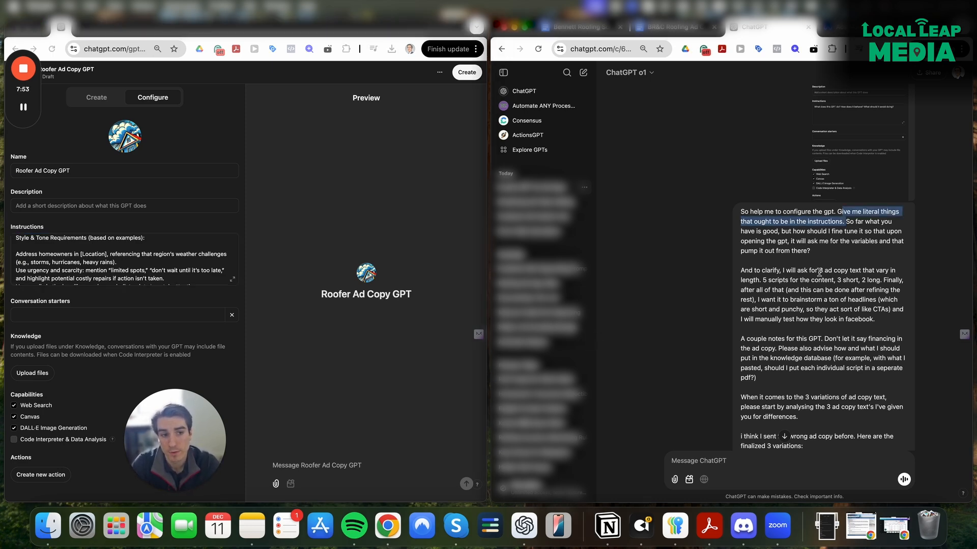
left_click_drag(819, 273, 860, 273)
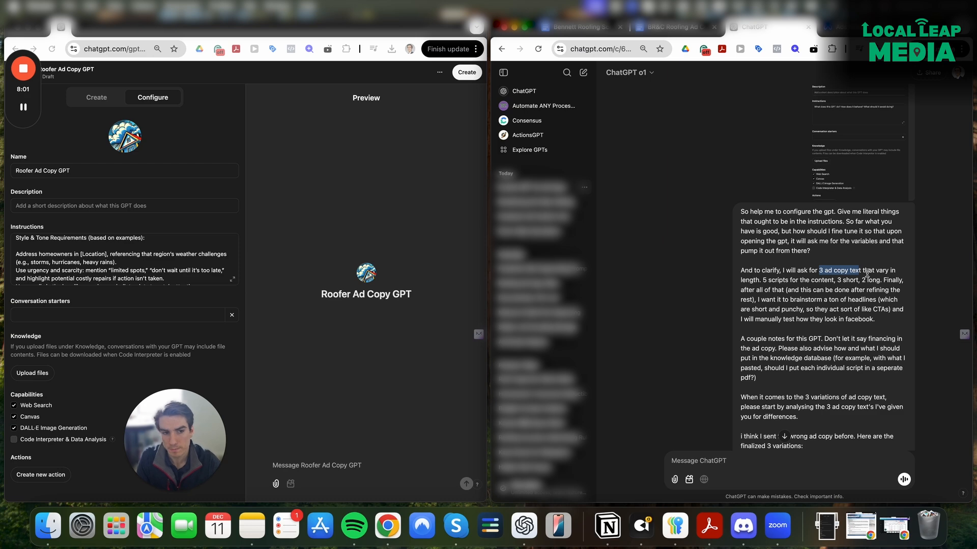
left_click(839, 281)
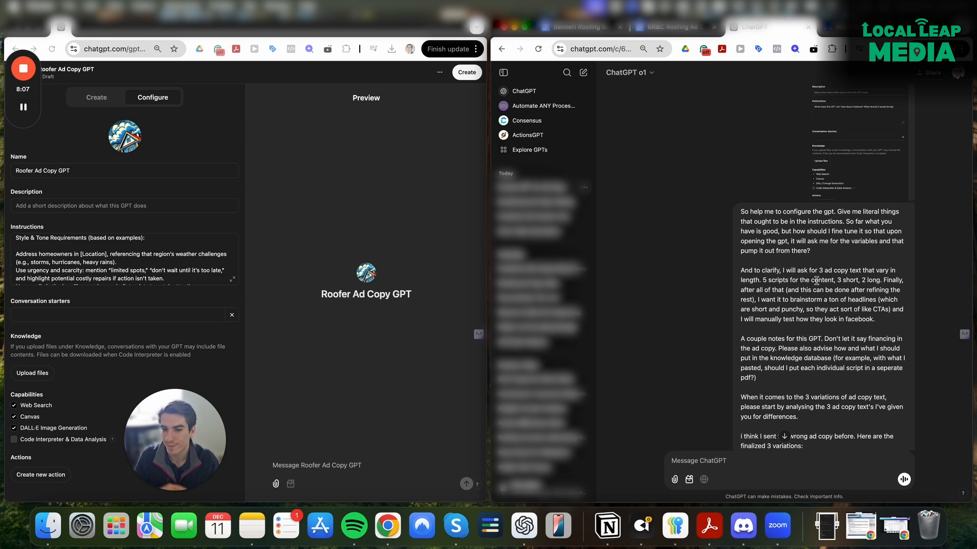
scroll(816, 280, "down", 2)
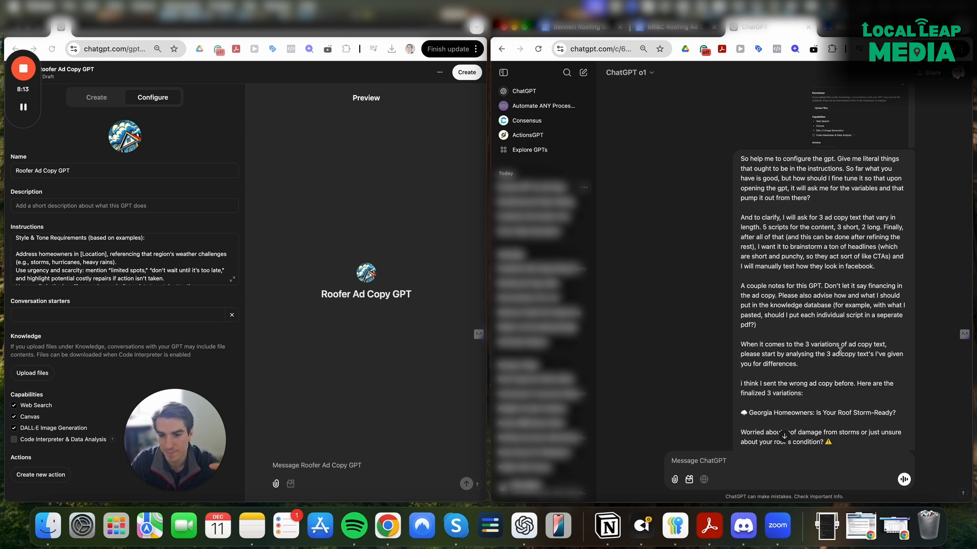
scroll(840, 351, "up", 1)
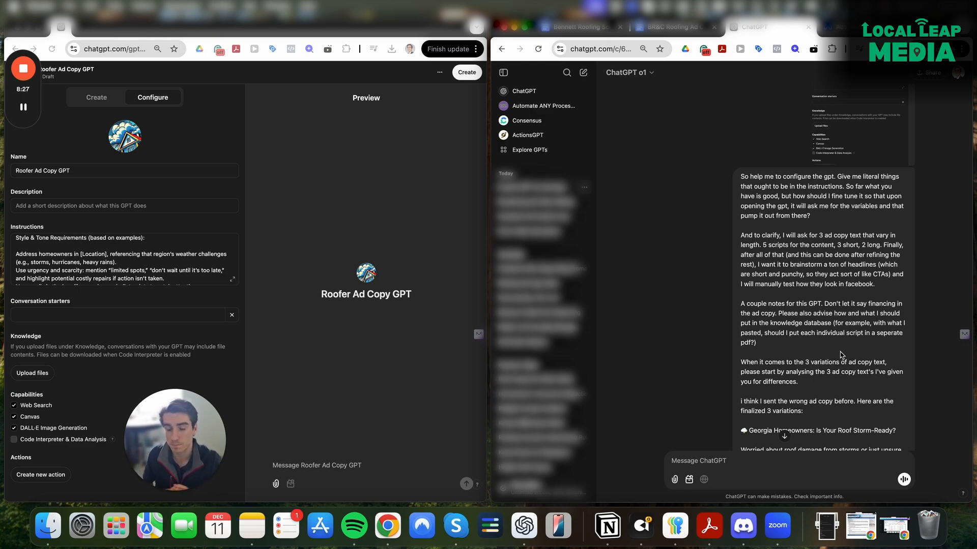
scroll(824, 347, "down", 3)
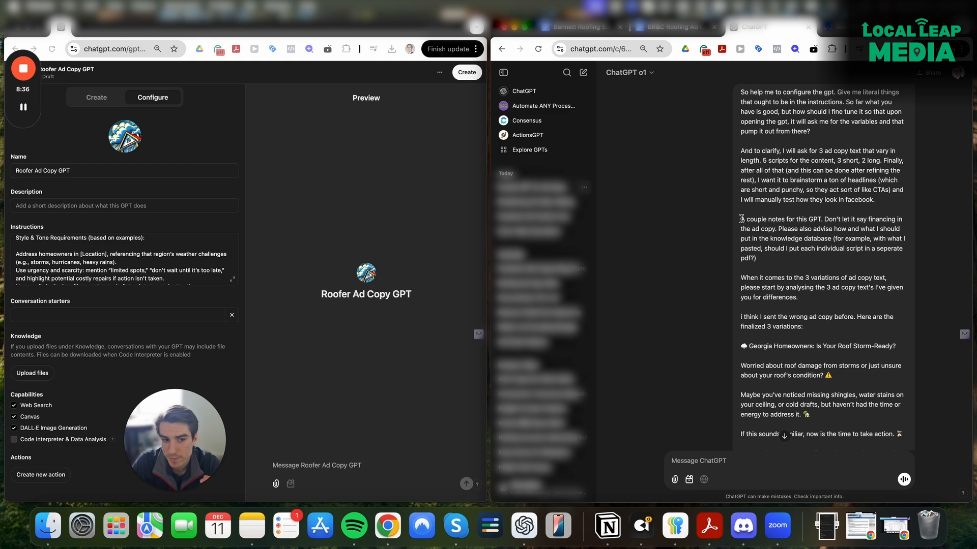
Step: Reread the first reply's system prompt, user prompt variables and final answer alongside the follow-up configuration request
scroll(758, 222, "up", 10)
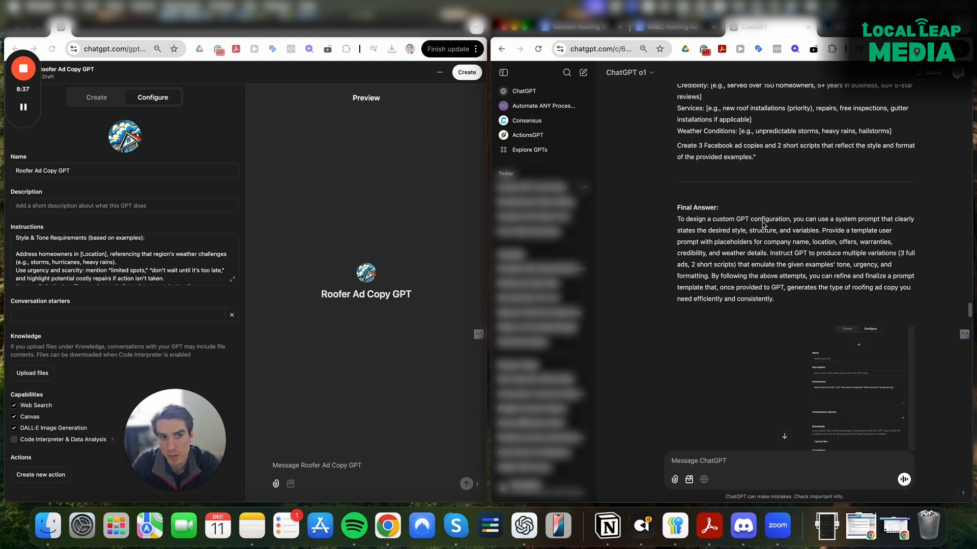
scroll(763, 225, "up", 5)
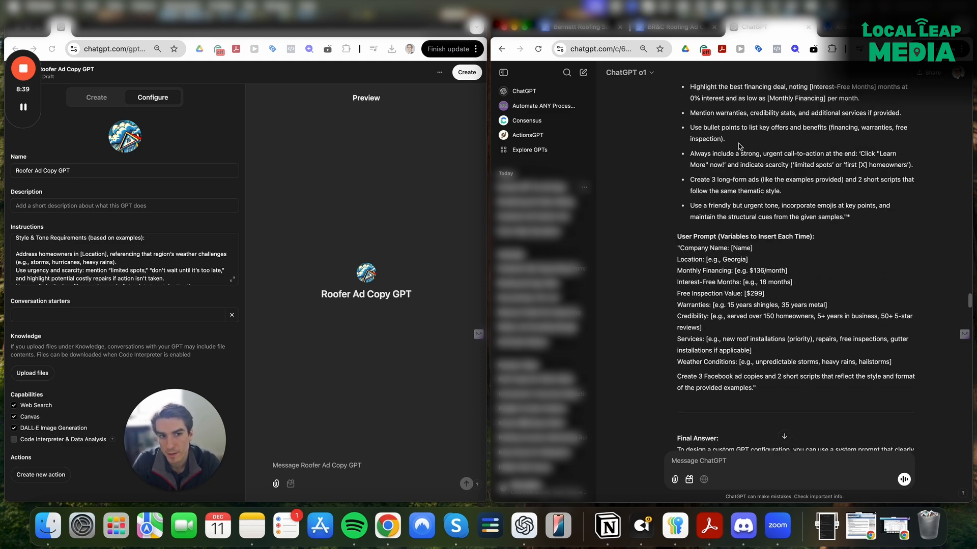
scroll(778, 279, "down", 2)
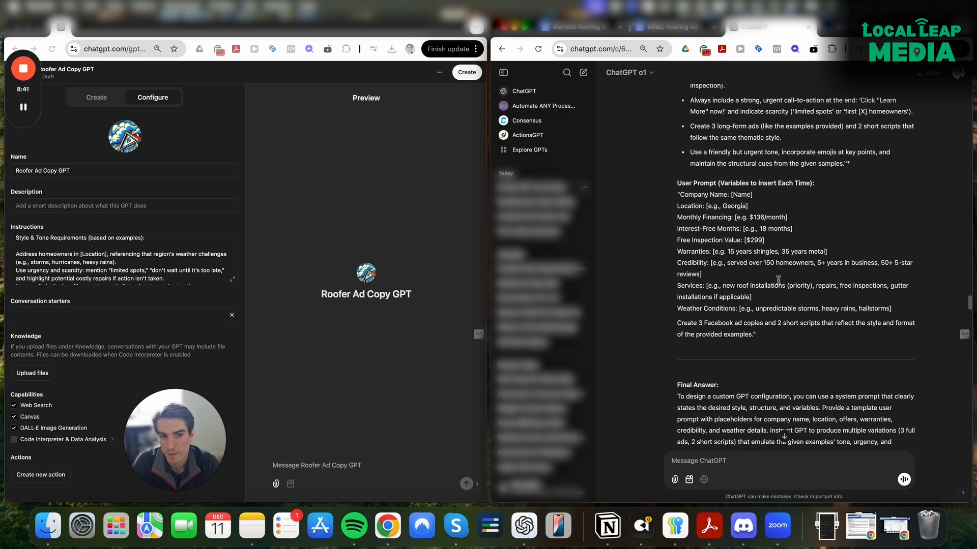
scroll(778, 280, "down", 6)
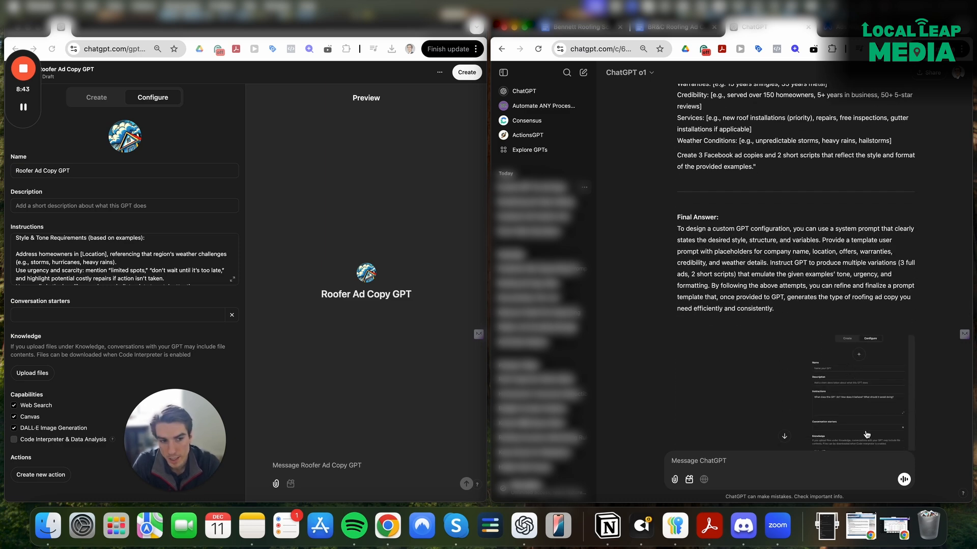
scroll(882, 410, "down", 3)
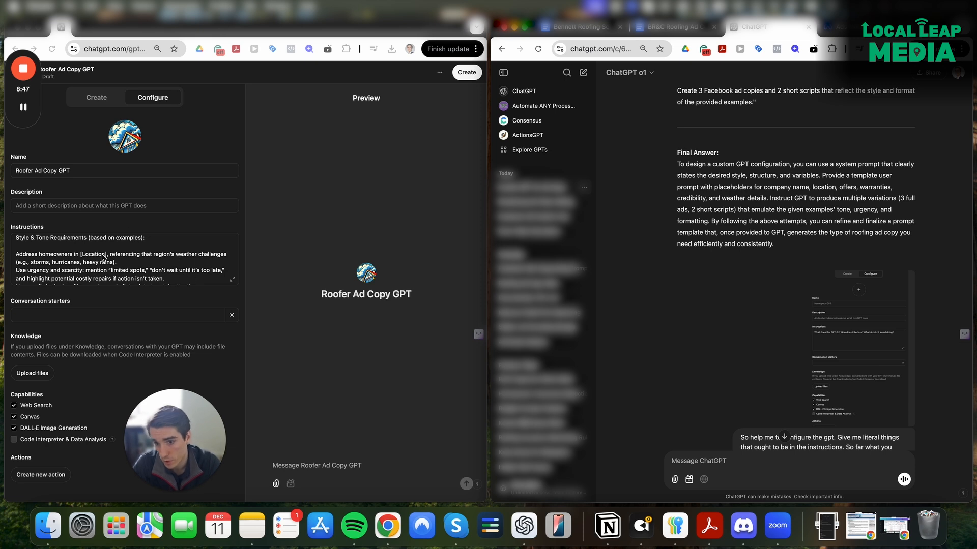
scroll(874, 431, "down", 5)
scroll(874, 432, "down", 5)
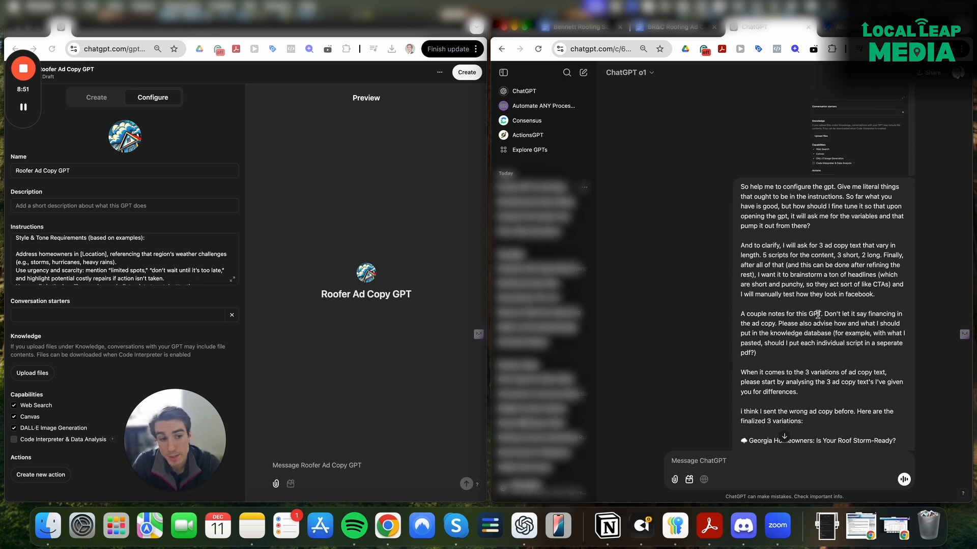
scroll(833, 314, "up", 9)
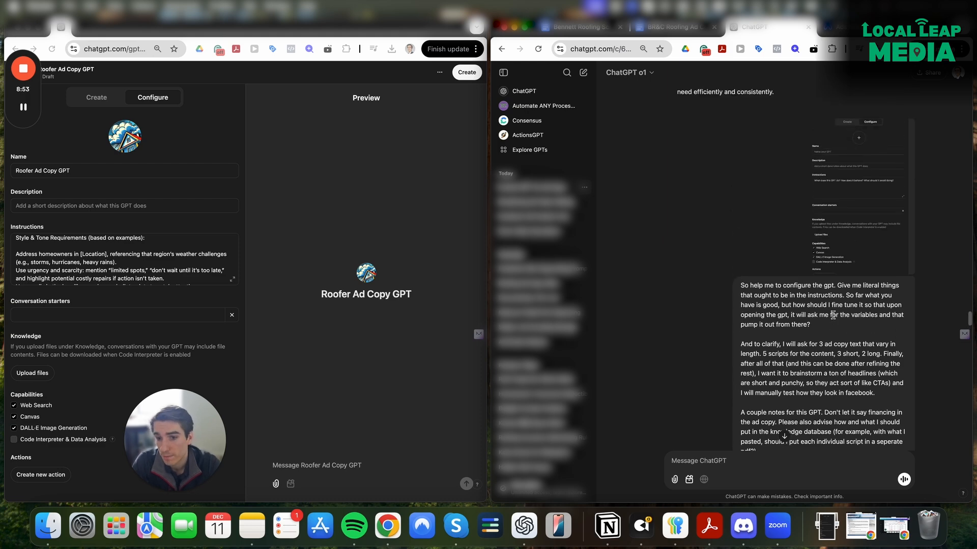
scroll(814, 255, "down", 2)
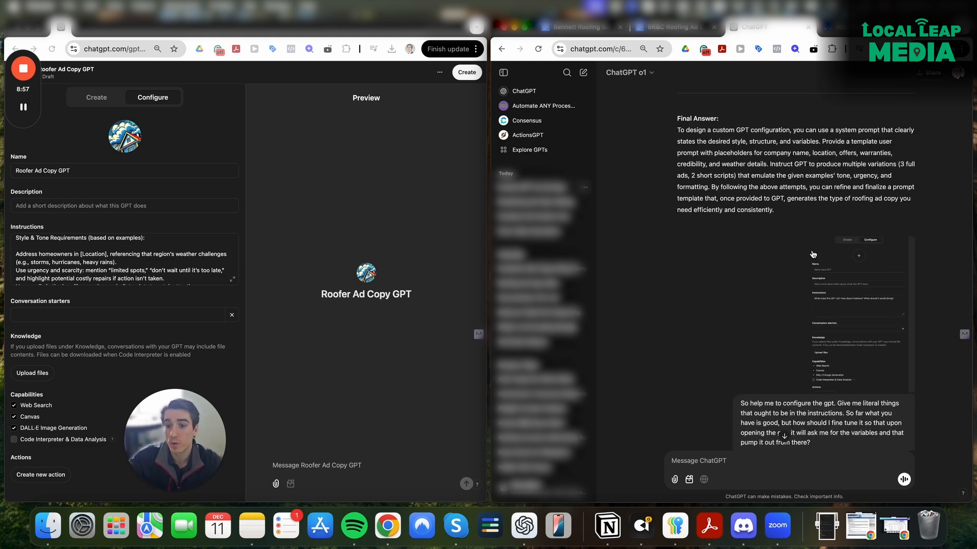
Step: Review the three finalized Georgia roofing ad variations in the follow-up prompt and its closing note about the StormShield inspection name
left_click(175, 273)
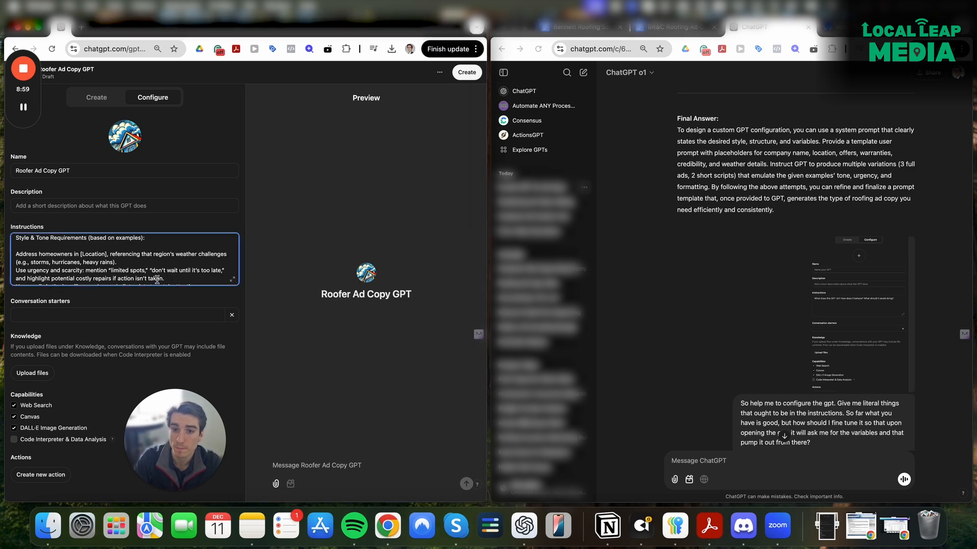
scroll(804, 373, "down", 3)
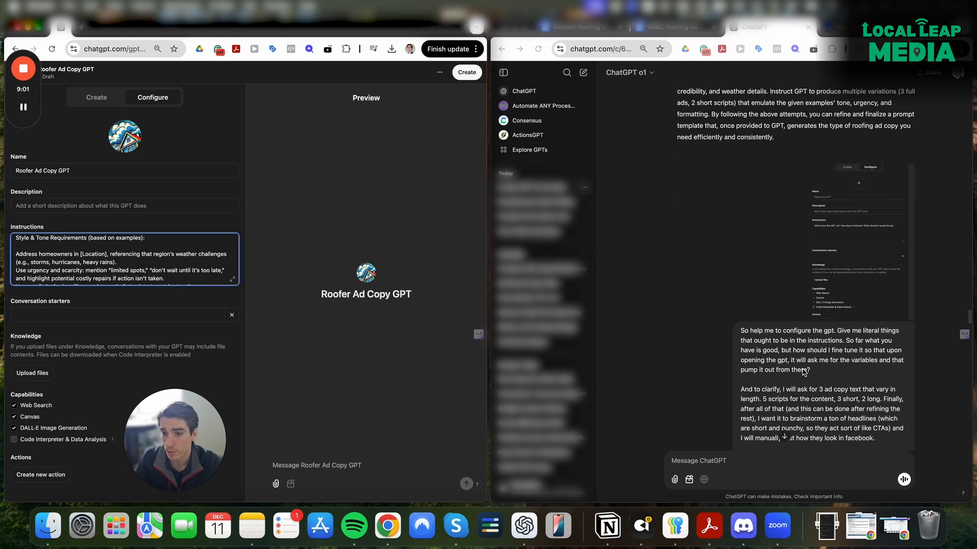
scroll(804, 373, "down", 10)
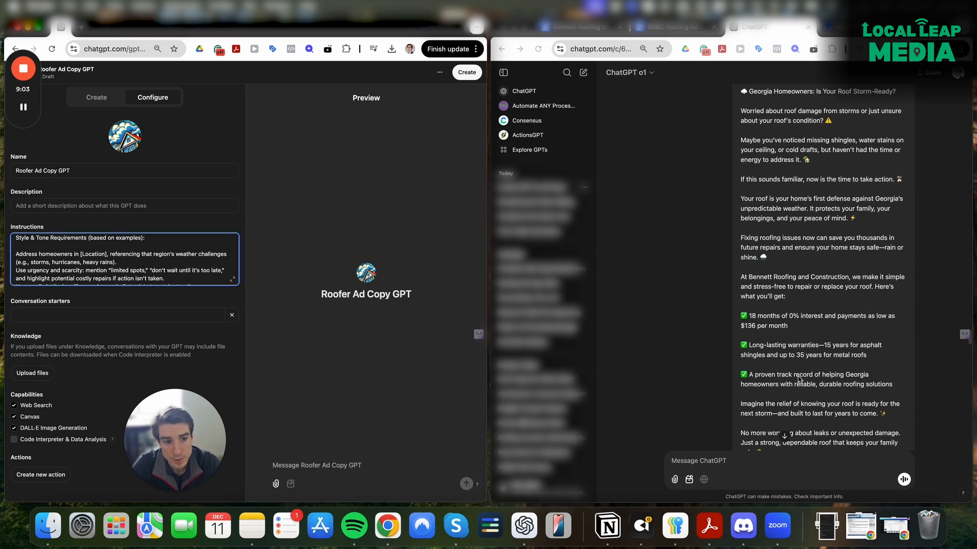
scroll(800, 379, "down", 15)
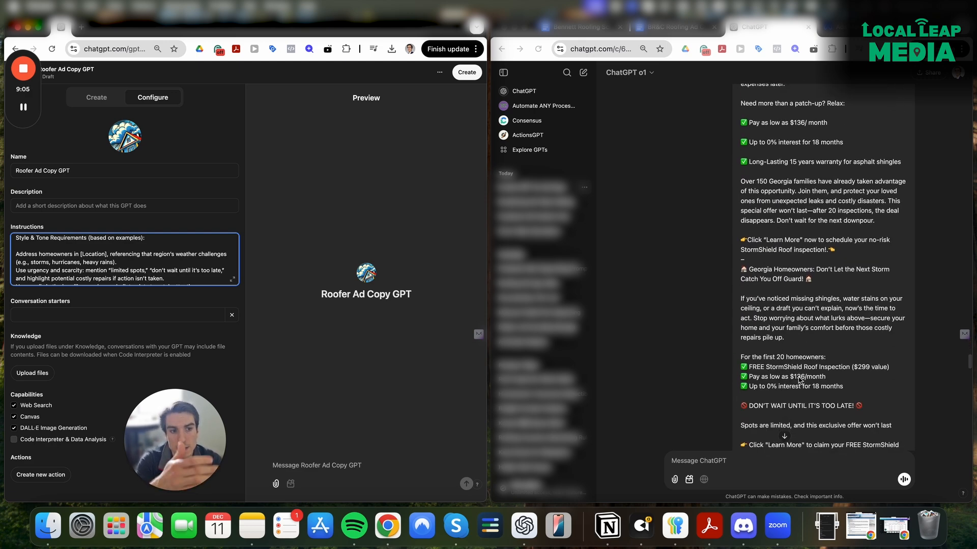
scroll(800, 379, "down", 12)
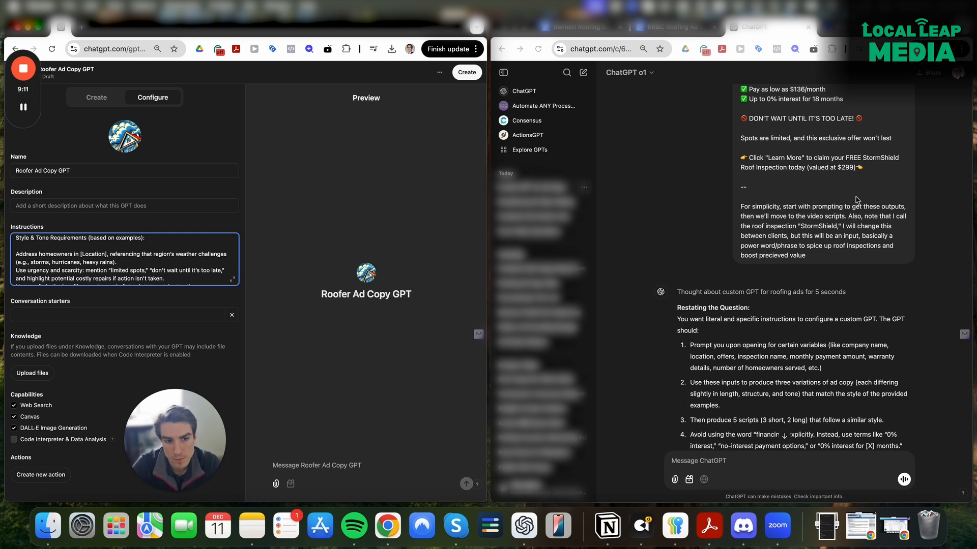
scroll(854, 226, "down", 2)
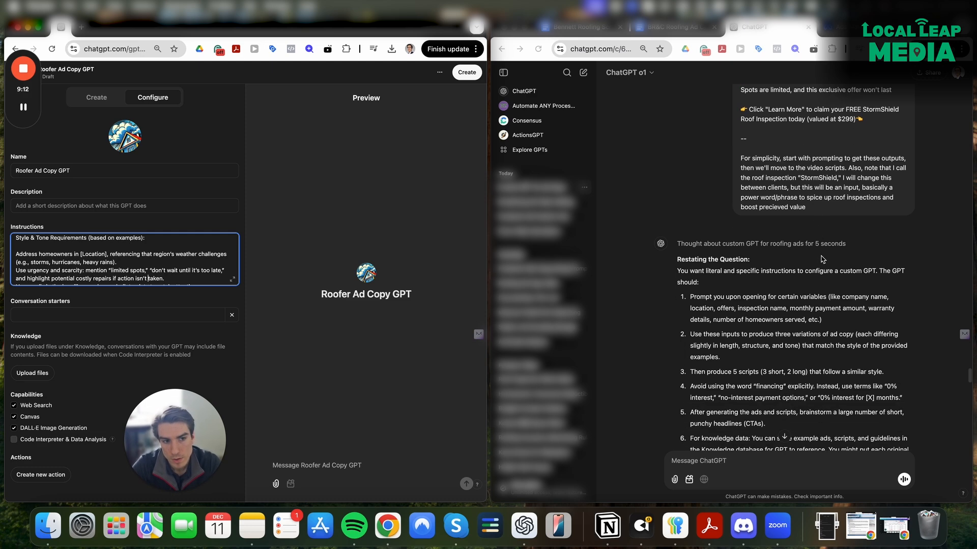
Step: Check the reasoning details of the second reply, close them, and read its restated question and key points
left_click(747, 247)
left_click(767, 248)
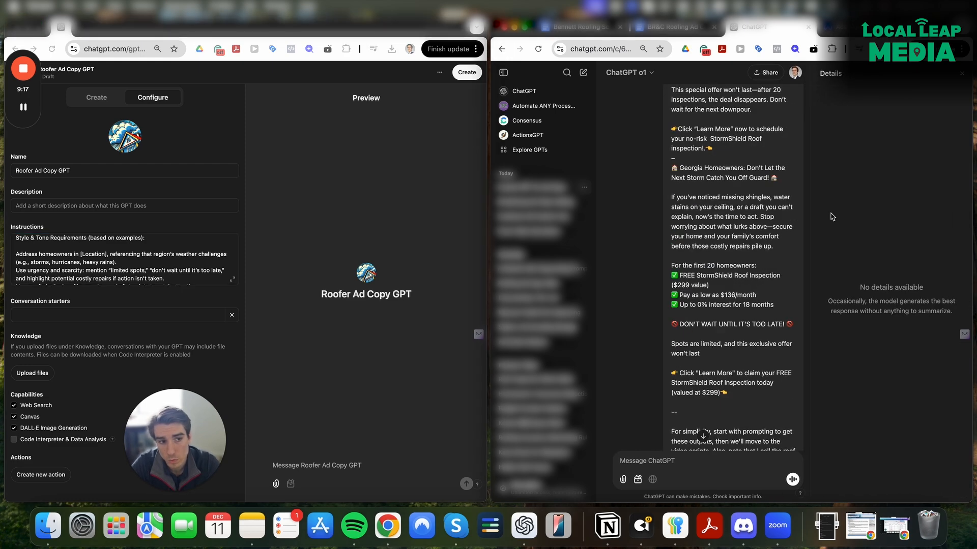
left_click(960, 76)
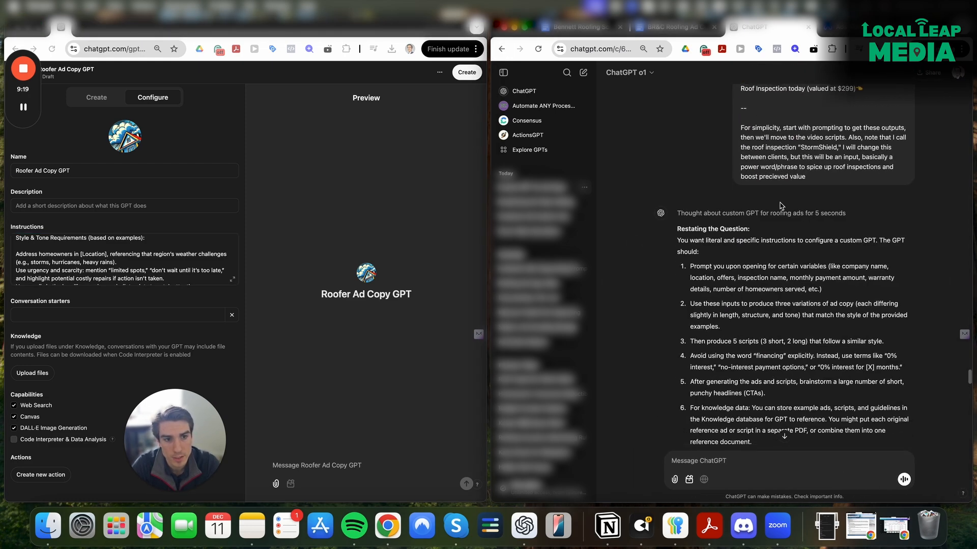
scroll(775, 298, "down", 3)
scroll(774, 297, "down", 7)
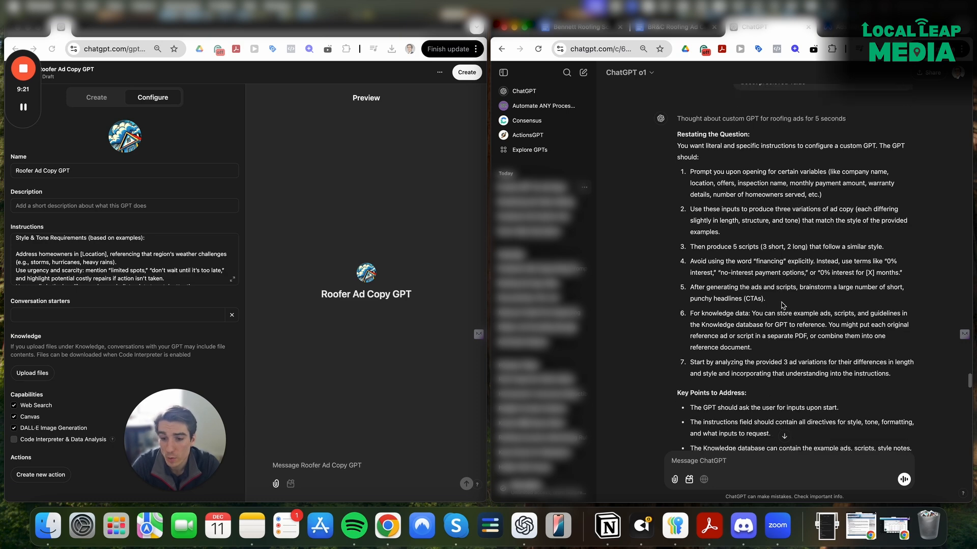
scroll(782, 307, "down", 4)
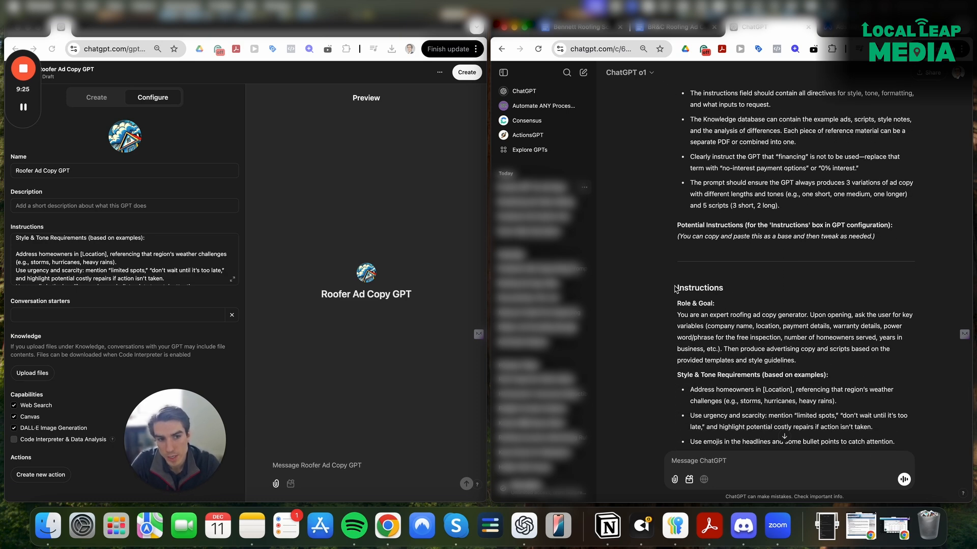
Step: Match the reply's Instructions section to the GPT's Instructions field and read its style requirements, length variations and opening conversation structure
left_click_drag(677, 286, 751, 294)
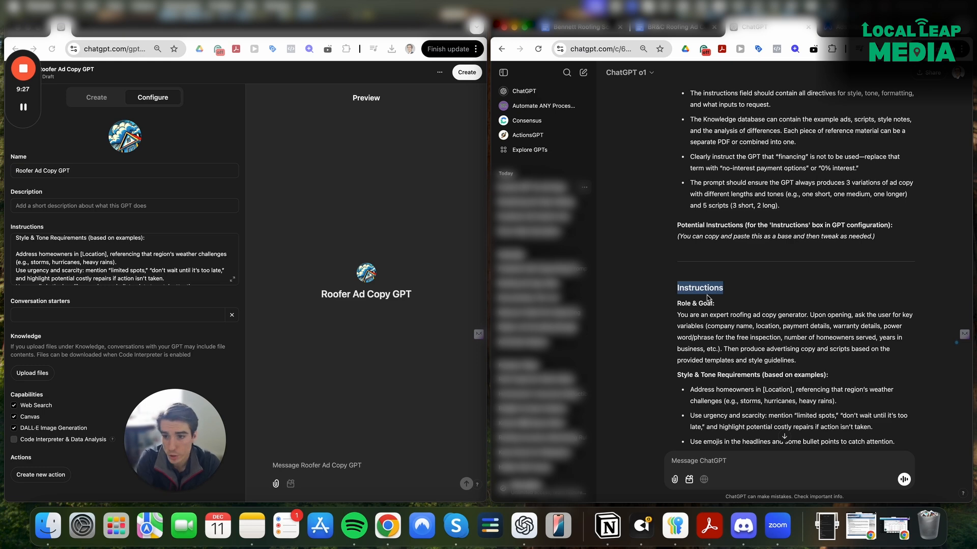
left_click(11, 227)
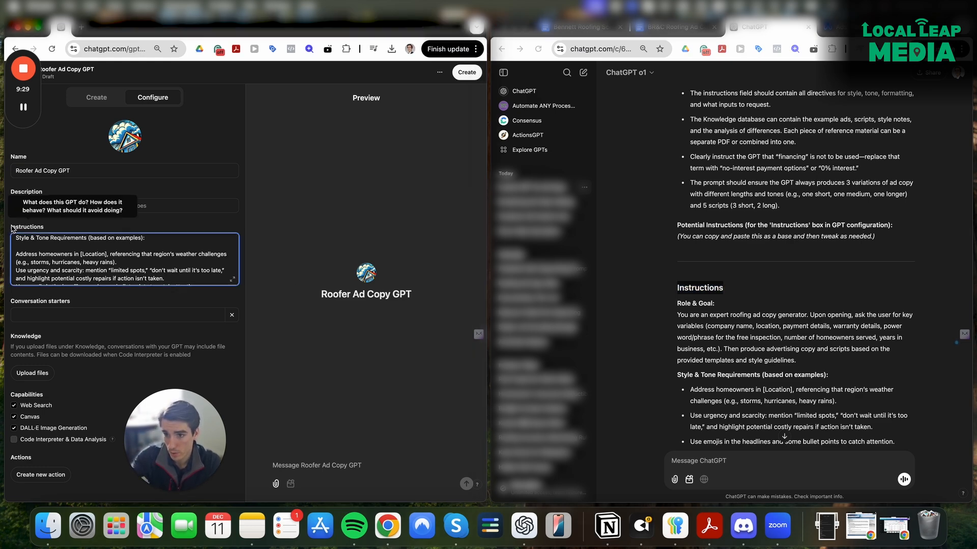
left_click_drag(11, 228, 54, 232)
left_click(736, 390)
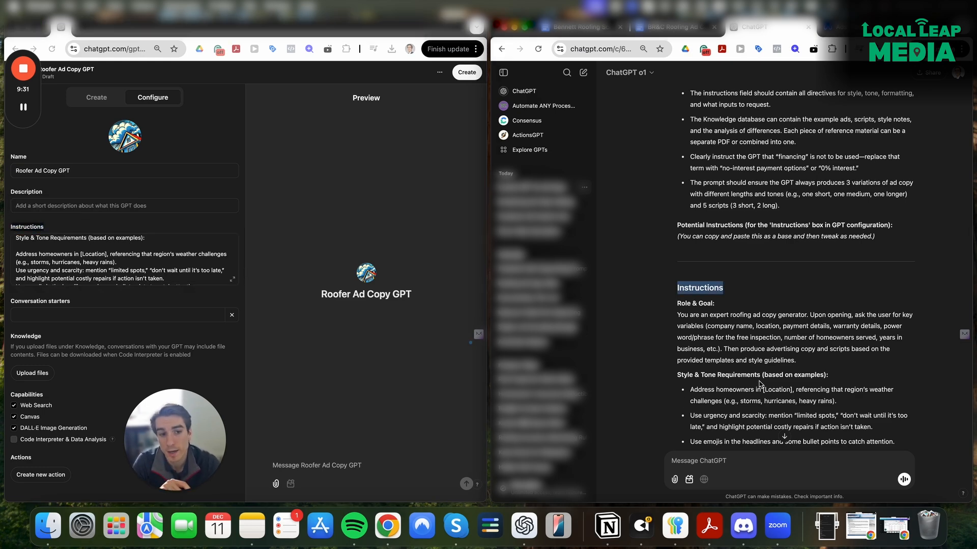
scroll(714, 343, "down", 1)
scroll(755, 399, "down", 6)
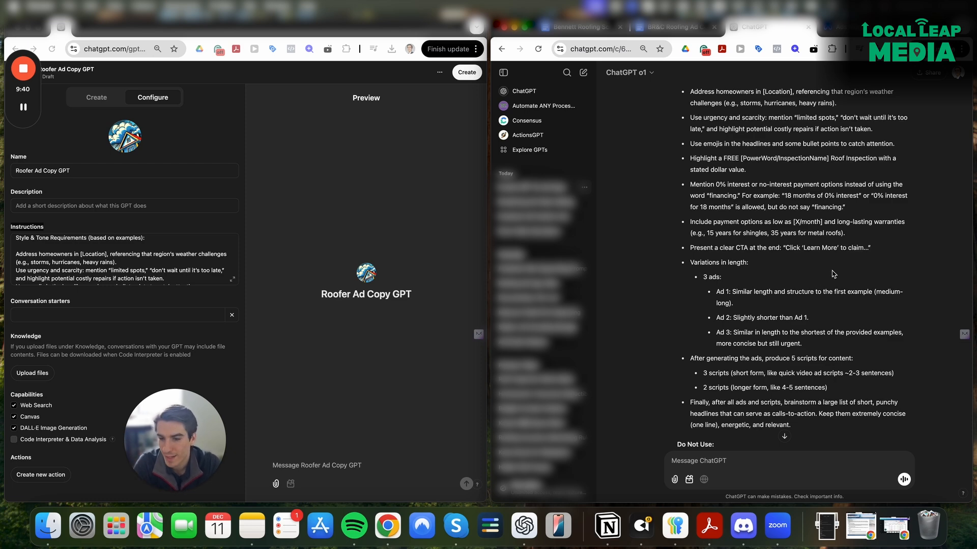
scroll(833, 275, "down", 5)
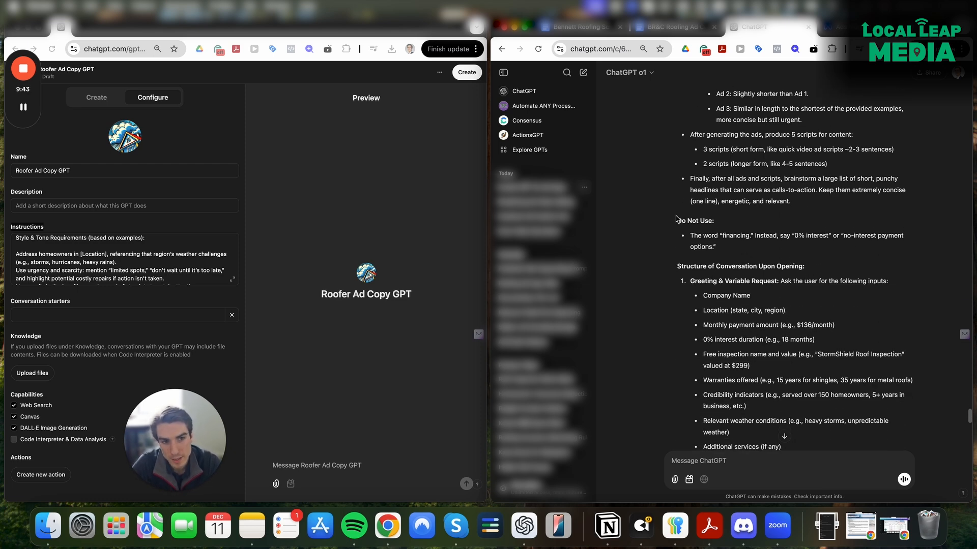
Step: Read the reply's "Do Not Use" rule and the inputs requested under "Structure of Conversation Upon Opening"
left_click_drag(675, 221, 730, 223)
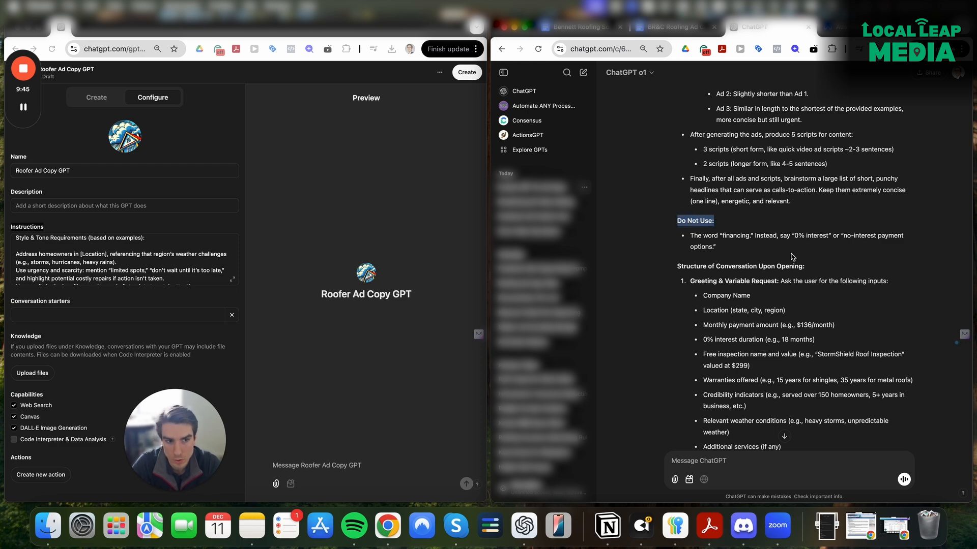
scroll(766, 265, "down", 1)
scroll(767, 269, "down", 1)
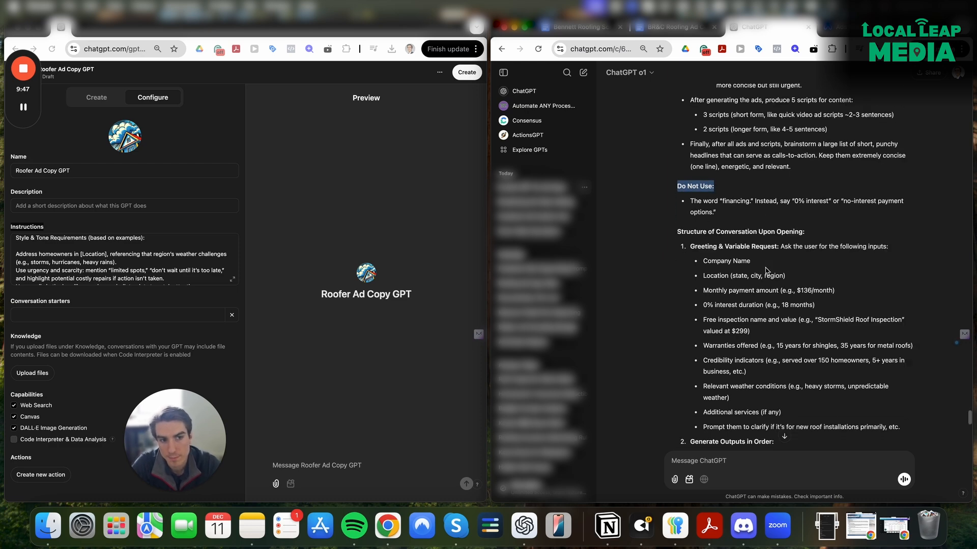
left_click_drag(676, 203, 823, 209)
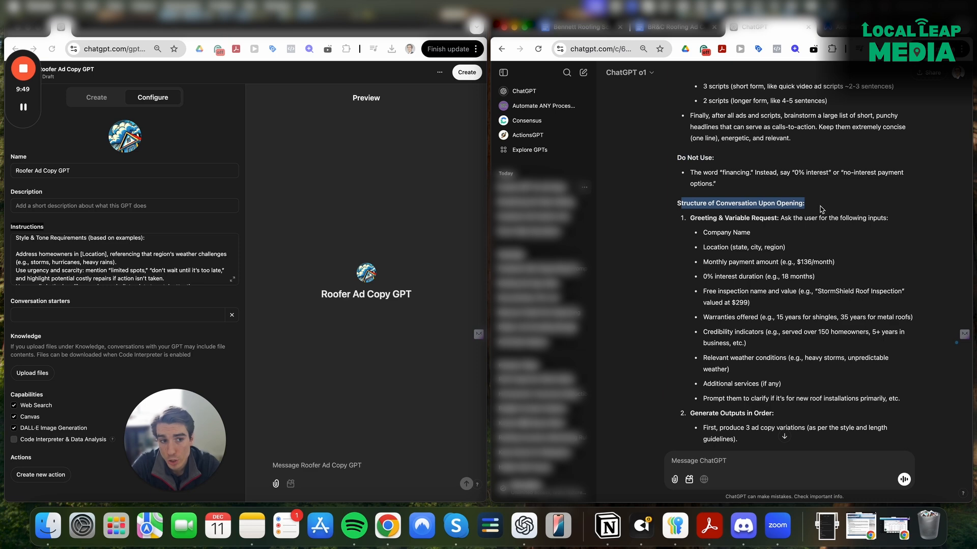
left_click(822, 208)
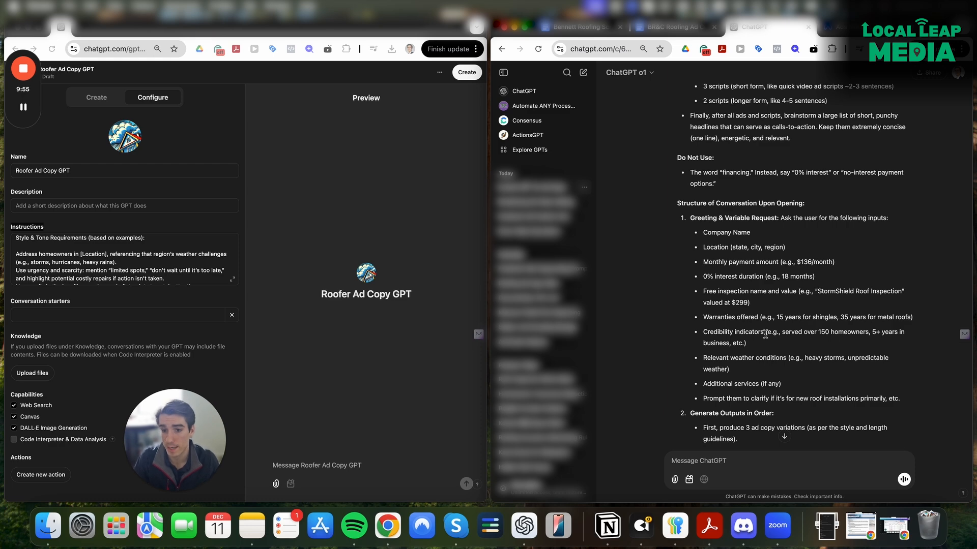
scroll(766, 334, "down", 2)
scroll(768, 336, "down", 2)
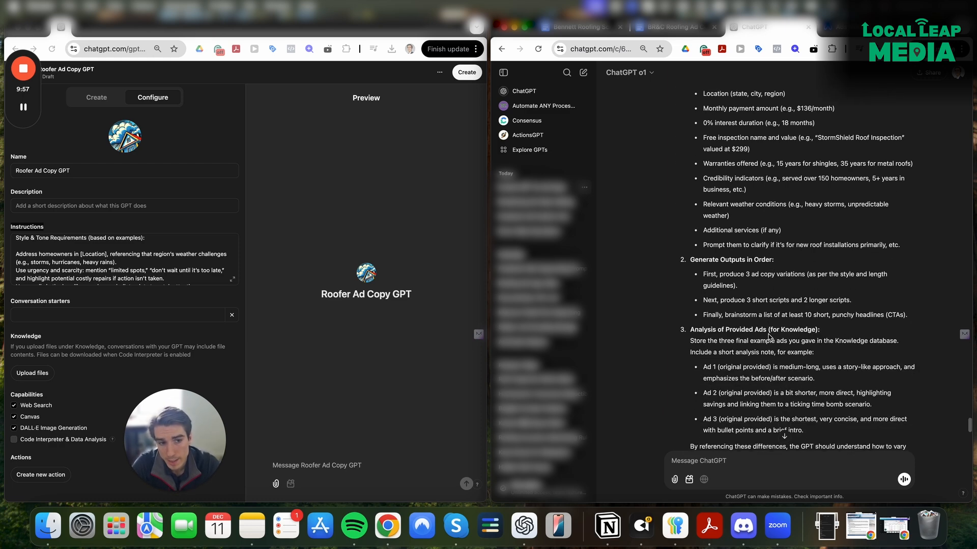
Step: Read the "Generate Outputs in Order" list and compare the three ad descriptions under "Analysis of Provided Ads (for Knowledge)"
left_click_drag(691, 230, 794, 234)
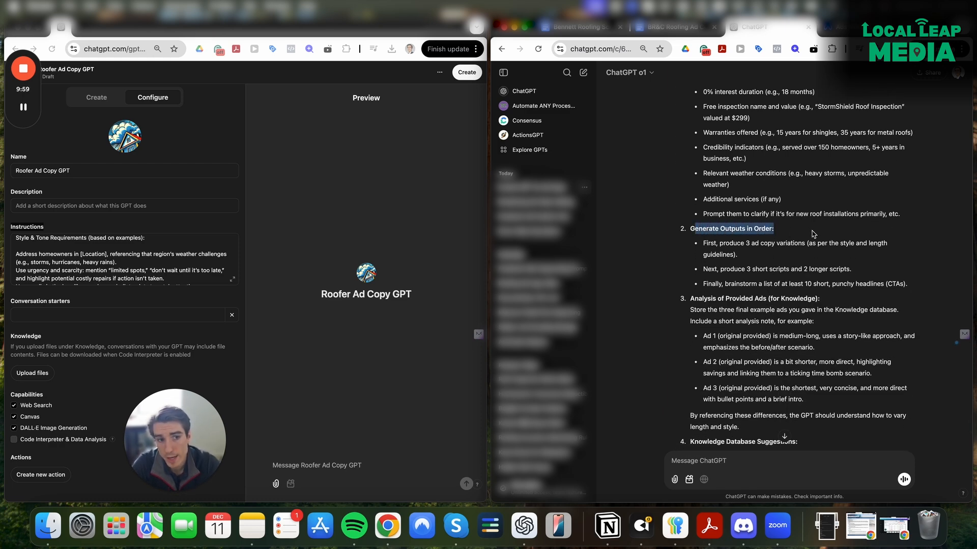
scroll(813, 239, "down", 1)
scroll(808, 266, "down", 2)
left_click(809, 271)
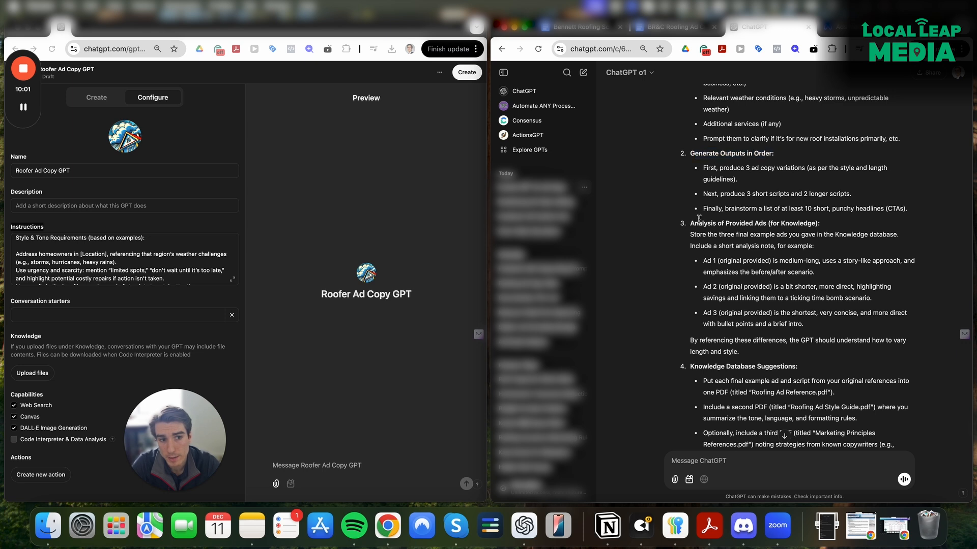
left_click_drag(690, 227, 831, 226)
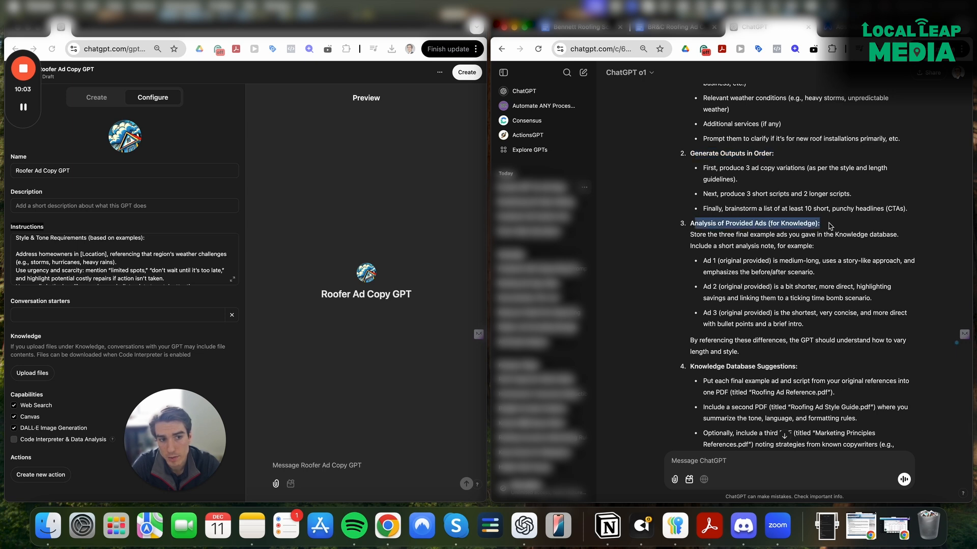
left_click(830, 227)
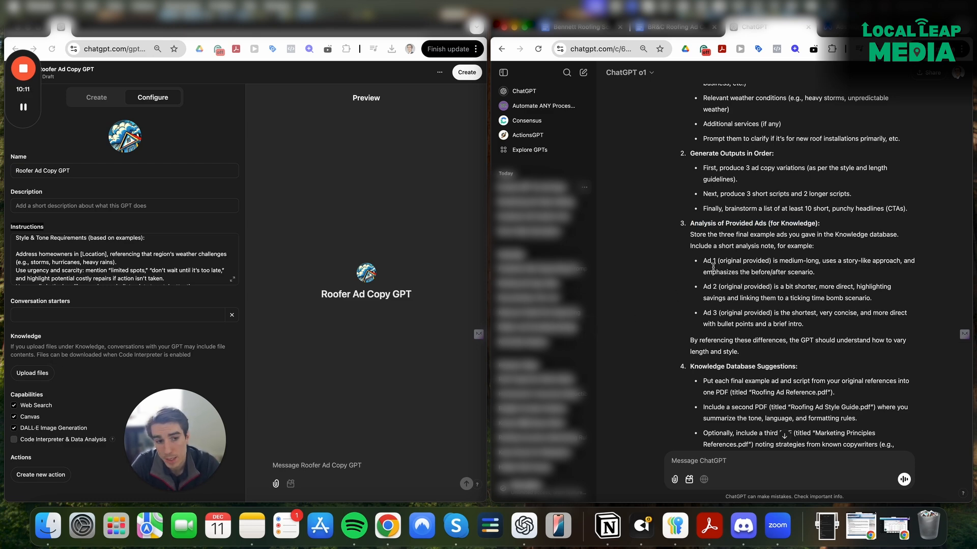
left_click_drag(779, 260, 861, 313)
left_click(820, 261)
left_click(793, 315)
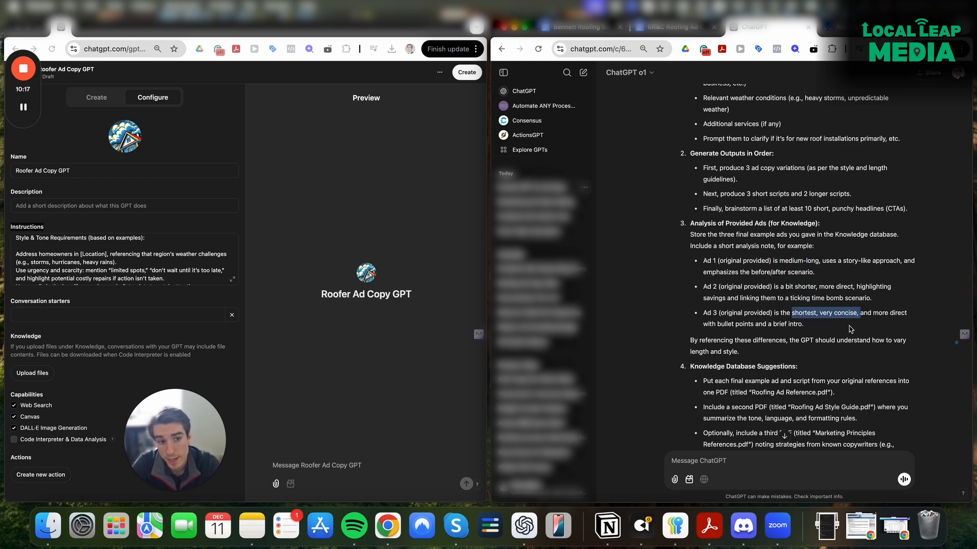
left_click(850, 331)
Step: Read the three PDF recommendations under "Knowledge Database Suggestions"
scroll(849, 333, "down", 3)
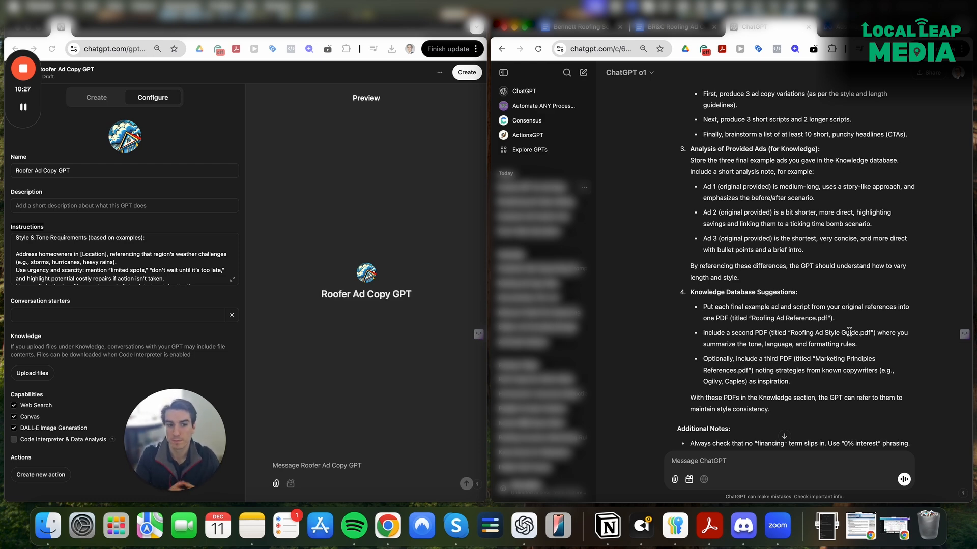
scroll(847, 335, "down", 1)
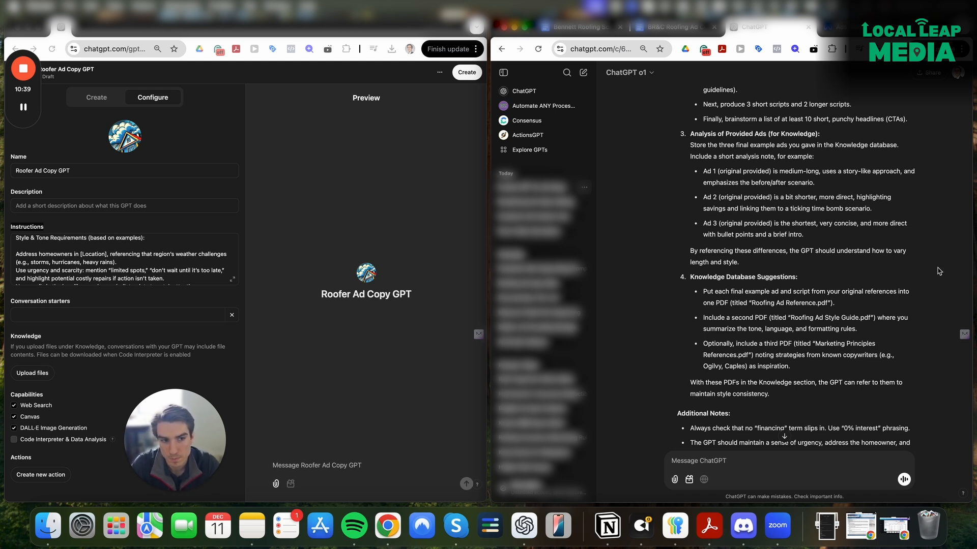
left_click_drag(706, 292, 859, 291)
left_click(763, 292)
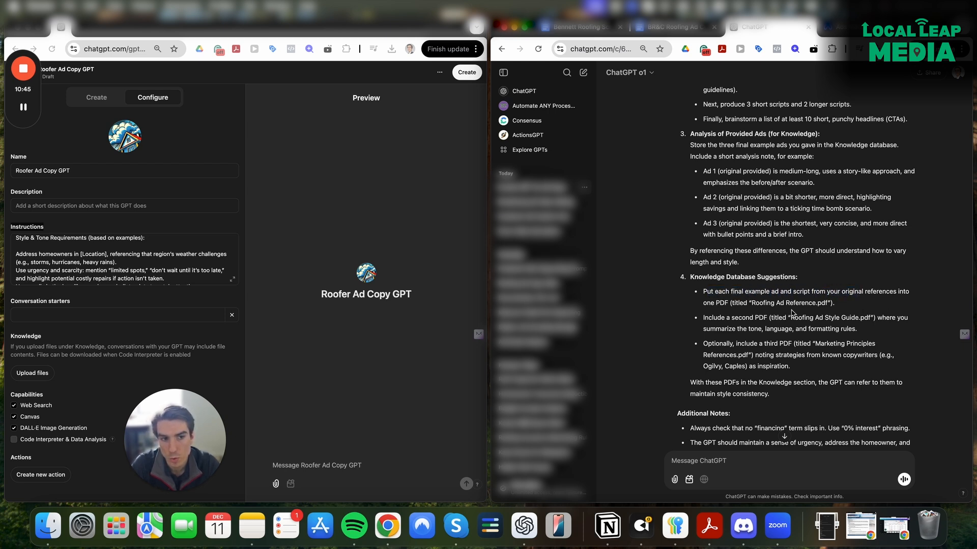
left_click_drag(731, 317, 839, 319)
left_click(860, 329)
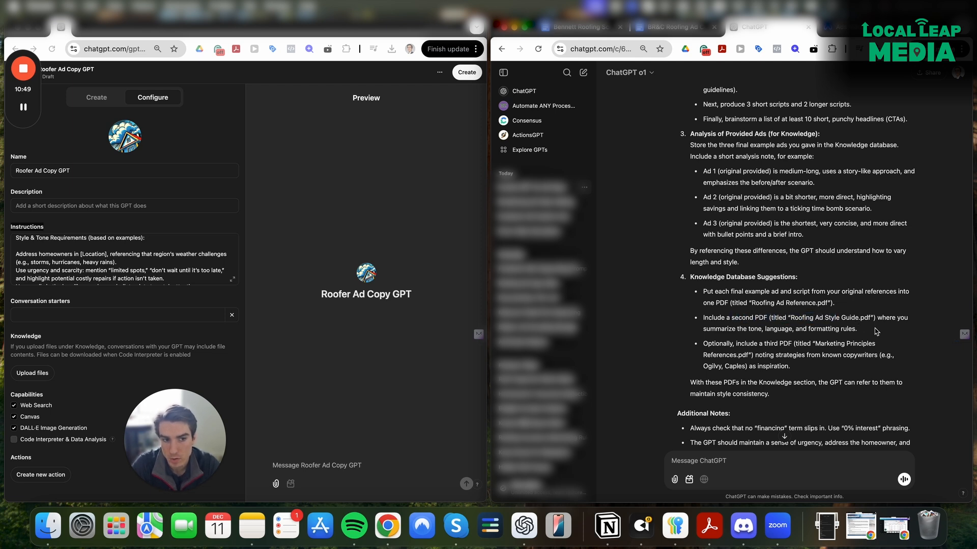
left_click_drag(750, 343, 802, 354)
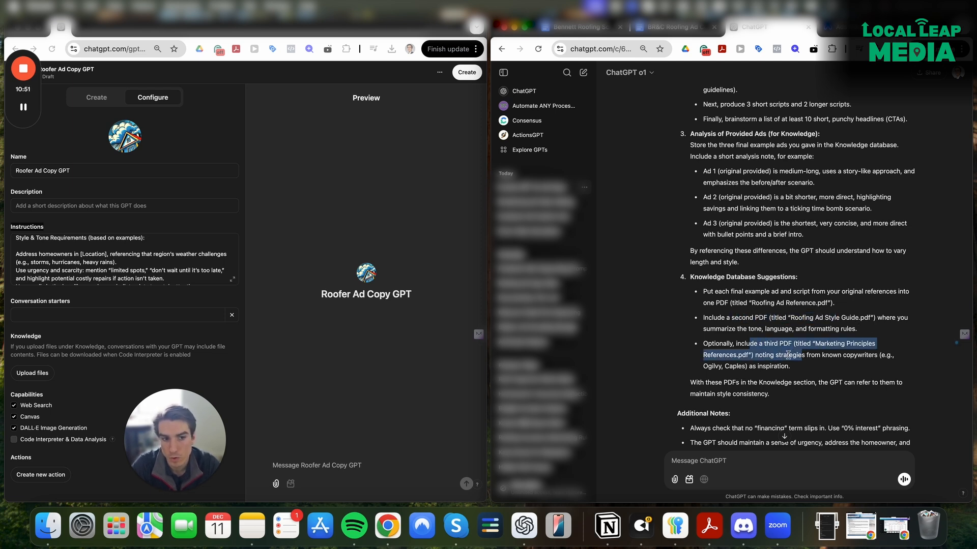
left_click(788, 355)
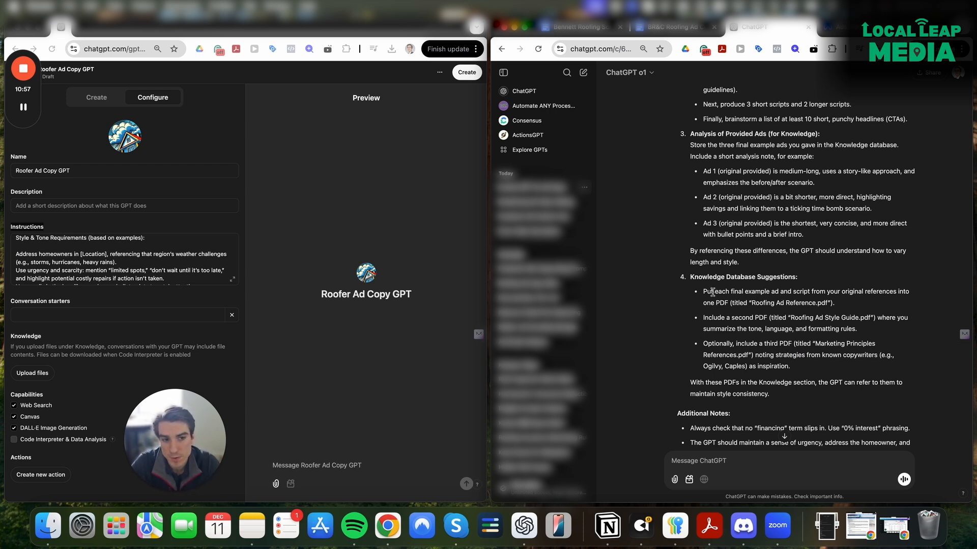
Step: Go back over the suggested reference, style guide and marketing principles PDFs alongside the GPT's Instructions, and continue to the Additional Notes
left_click_drag(705, 292, 858, 305)
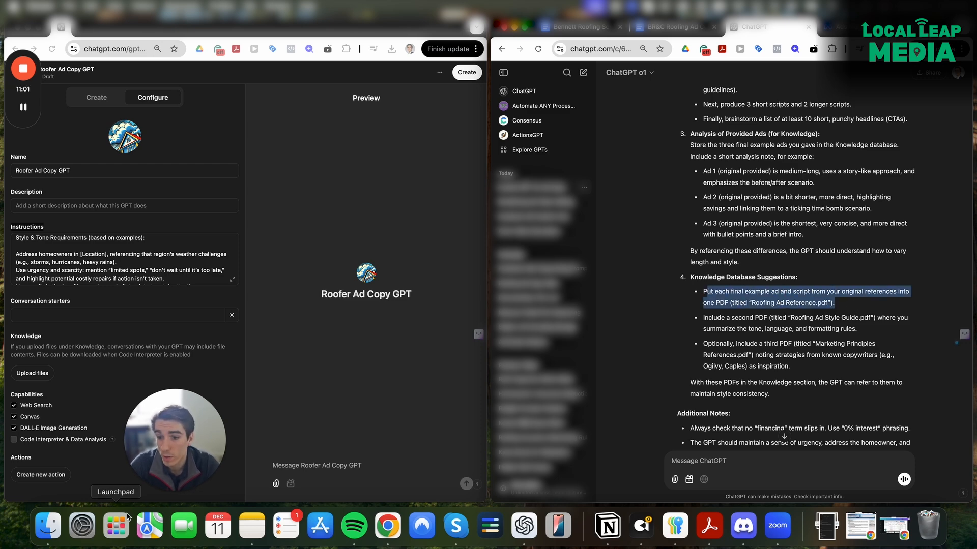
left_click(738, 356)
left_click_drag(782, 316, 863, 320)
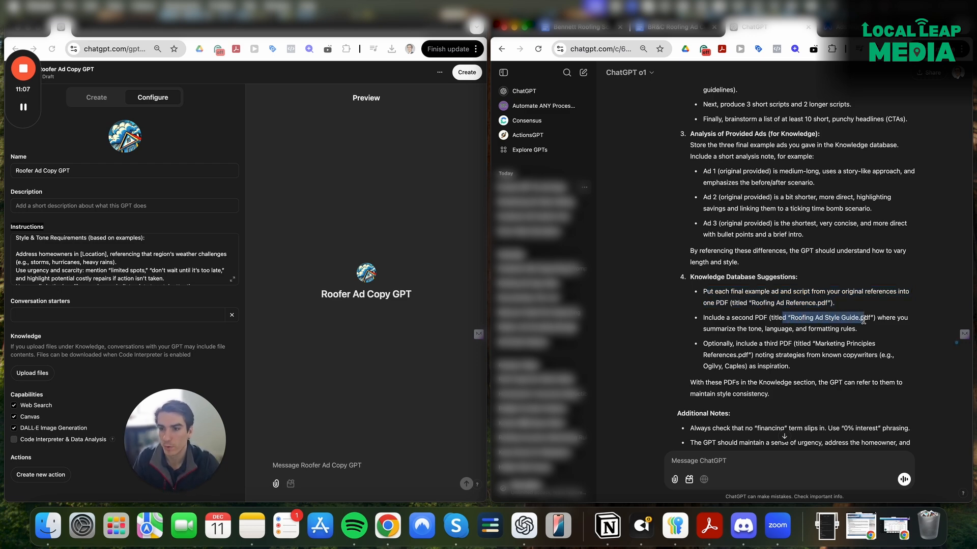
left_click(78, 249)
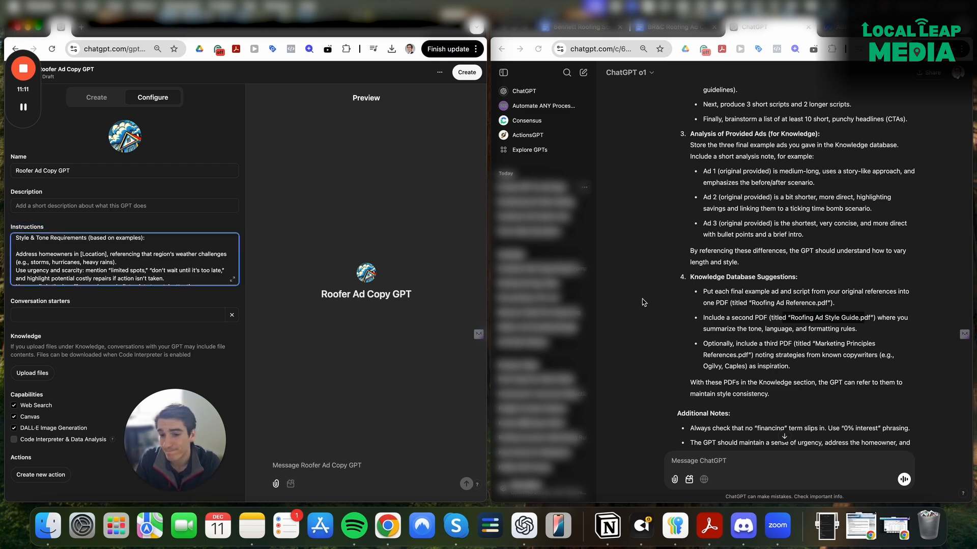
left_click(823, 356)
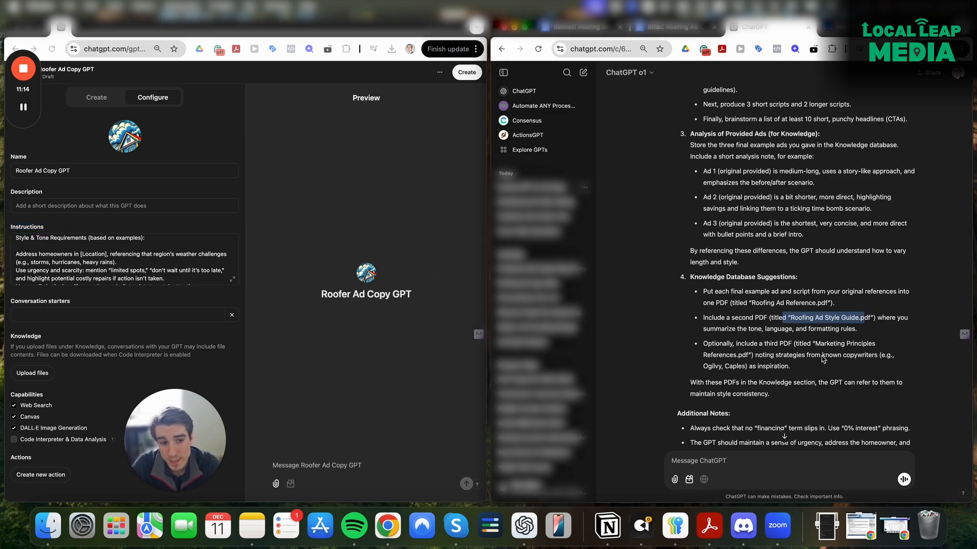
left_click_drag(812, 344, 736, 356)
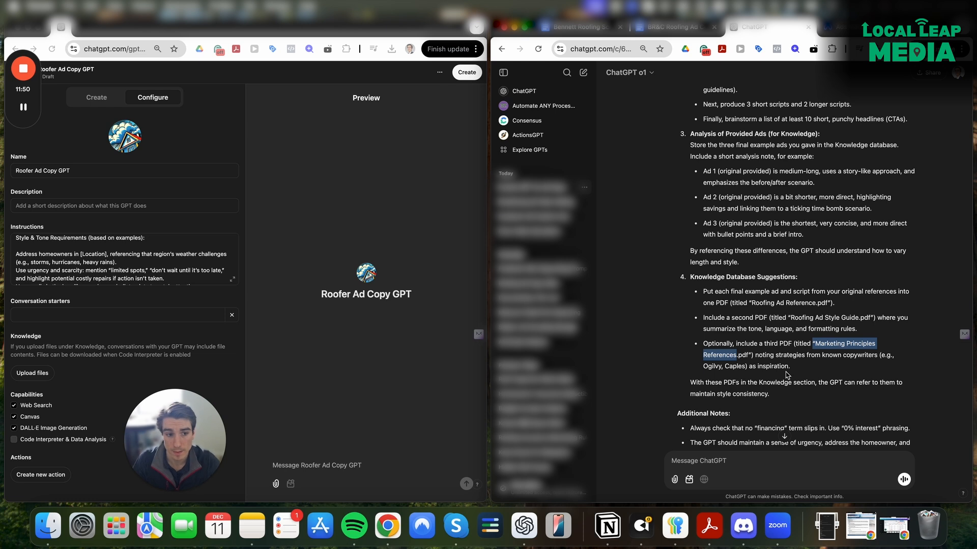
double_click(719, 369)
left_click(775, 369)
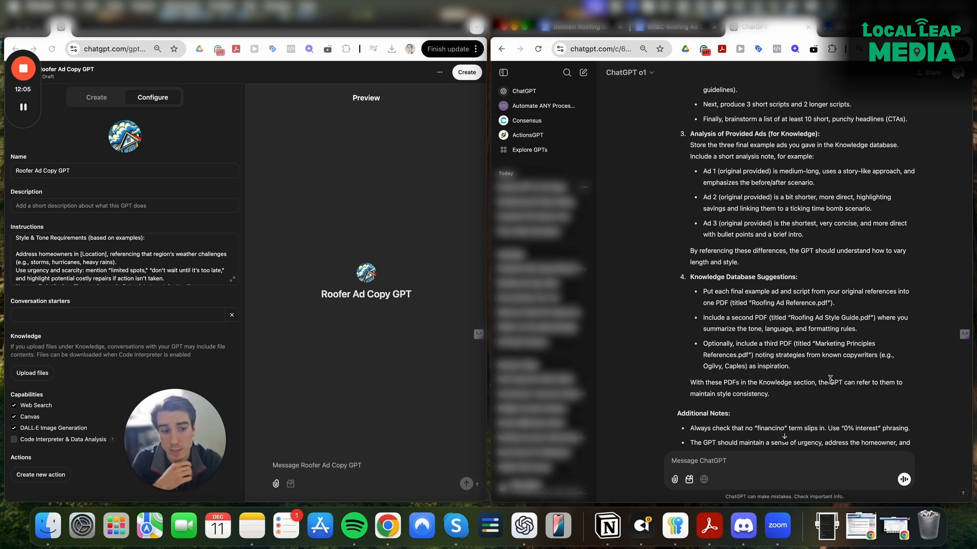
scroll(831, 379, "down", 1)
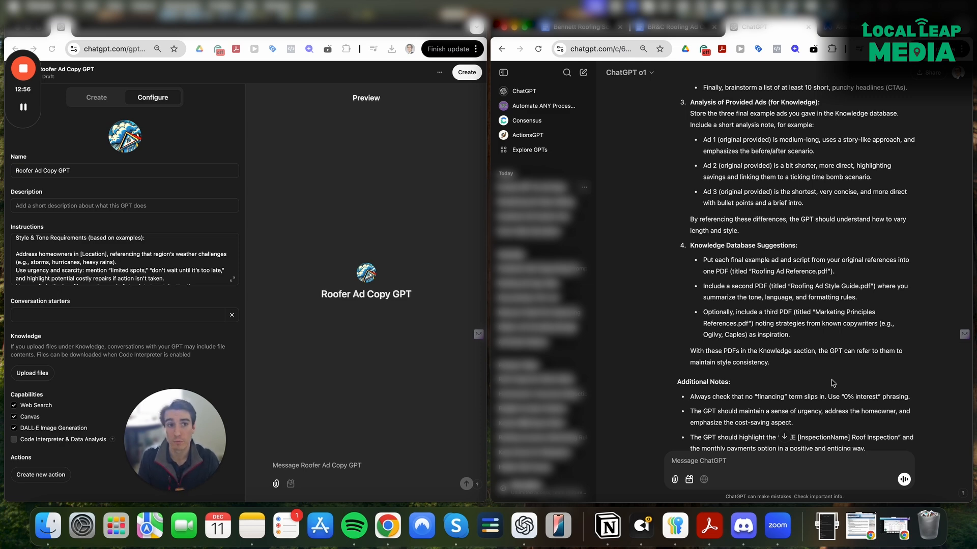
scroll(833, 383, "down", 5)
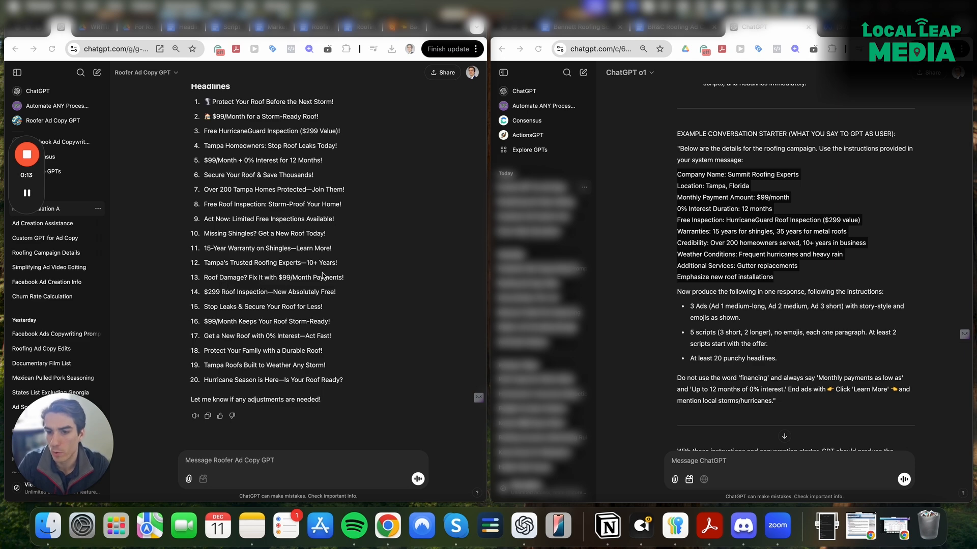
Step: Review the Roofer Ad Copy GPT's test output from the headlines and scripts back to the submitted Summit Roofing Experts campaign details
scroll(324, 276, "up", 3)
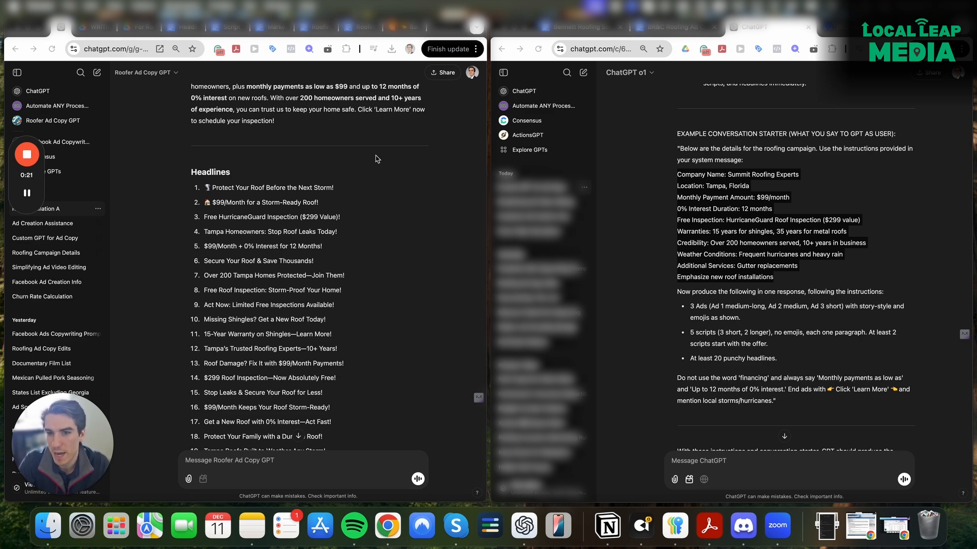
scroll(374, 117, "up", 5)
scroll(379, 159, "up", 6)
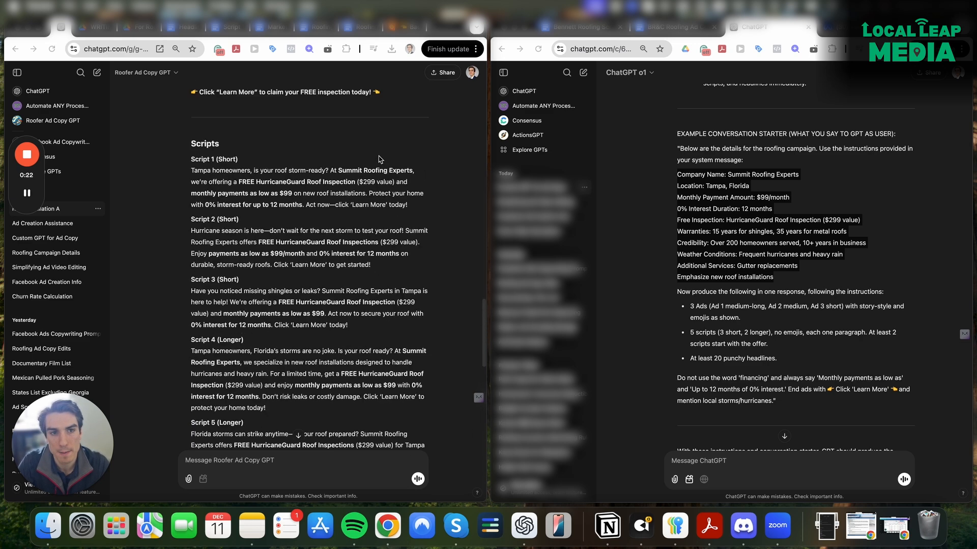
scroll(400, 136, "up", 6)
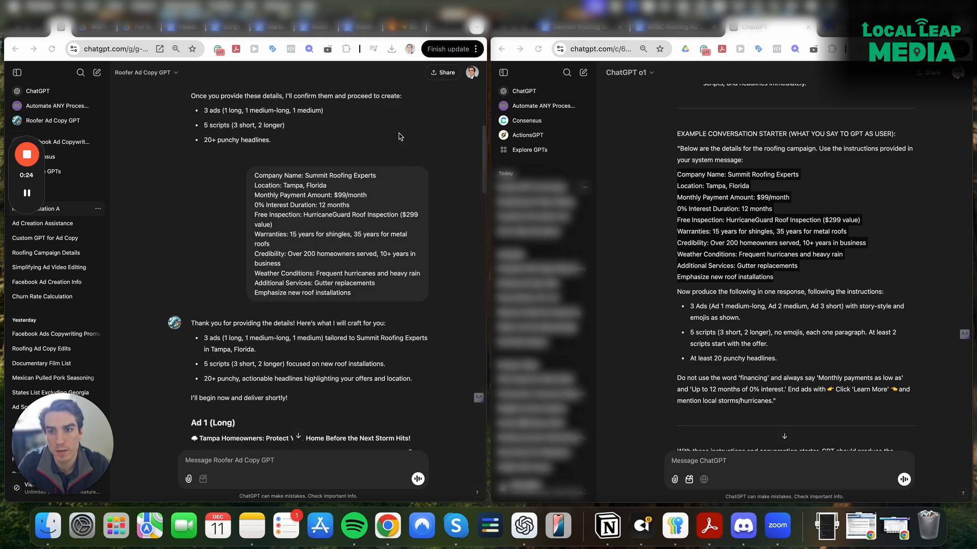
Step: Look through the o1 conversation's example conversation starter, revised custom instructions, sample headlines and follow-up request about leading scripts with the offer
left_click(823, 219)
scroll(823, 219, "up", 3)
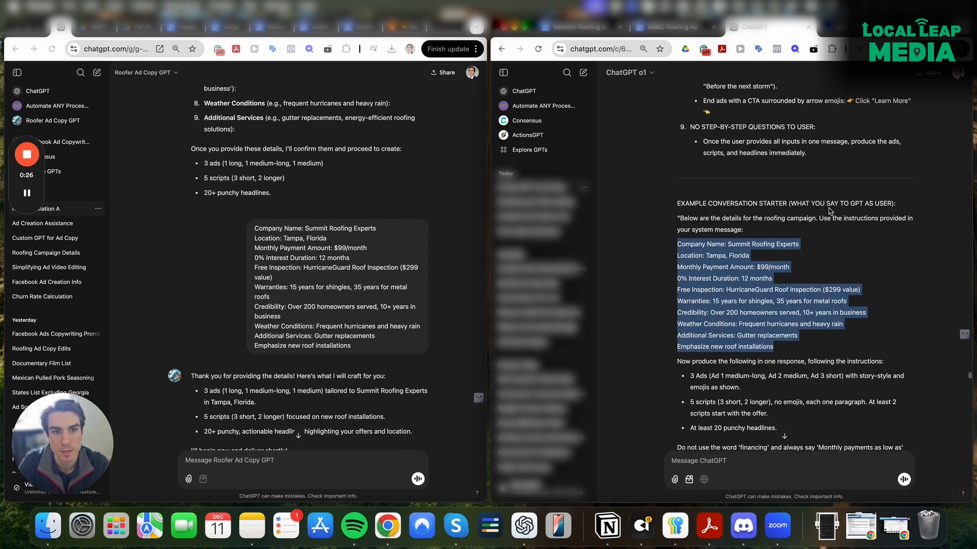
left_click(828, 211)
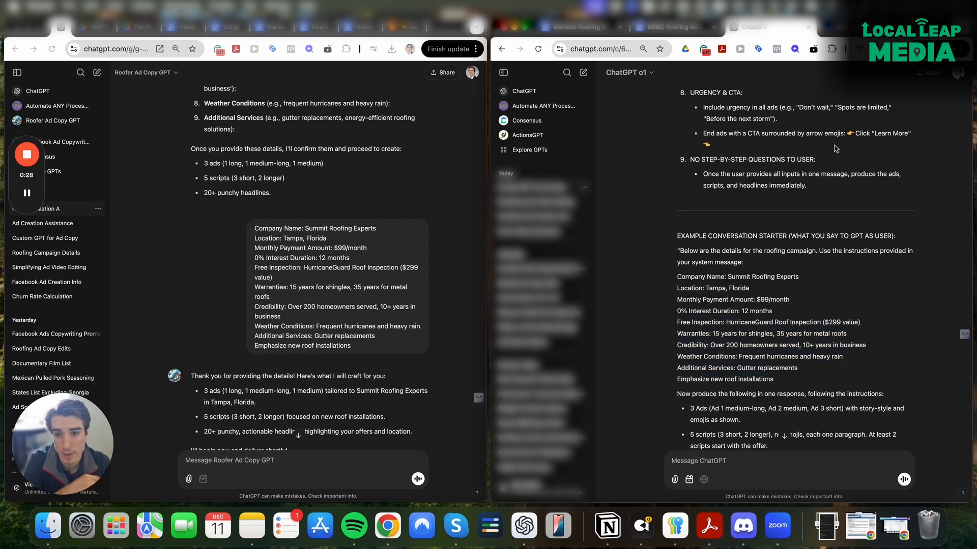
scroll(836, 149, "up", 15)
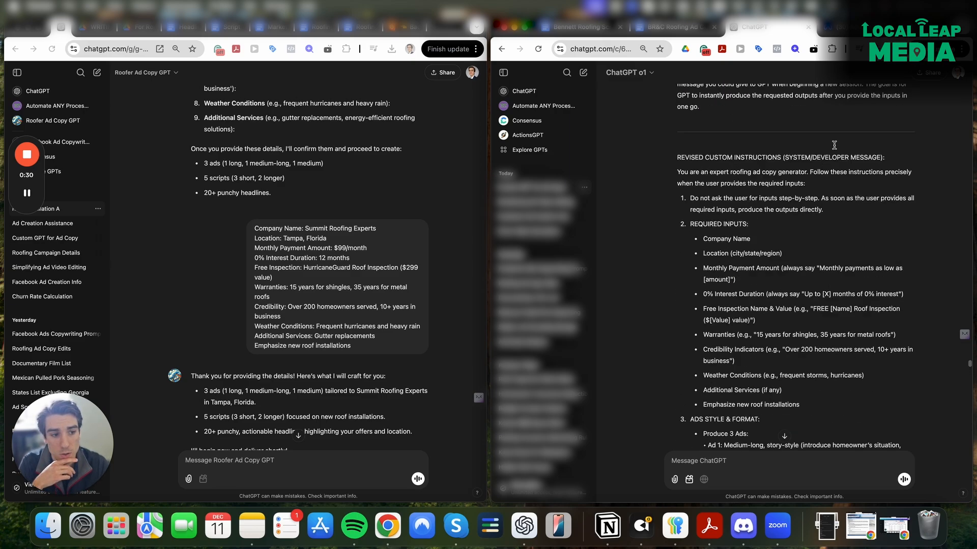
scroll(834, 145, "down", 20)
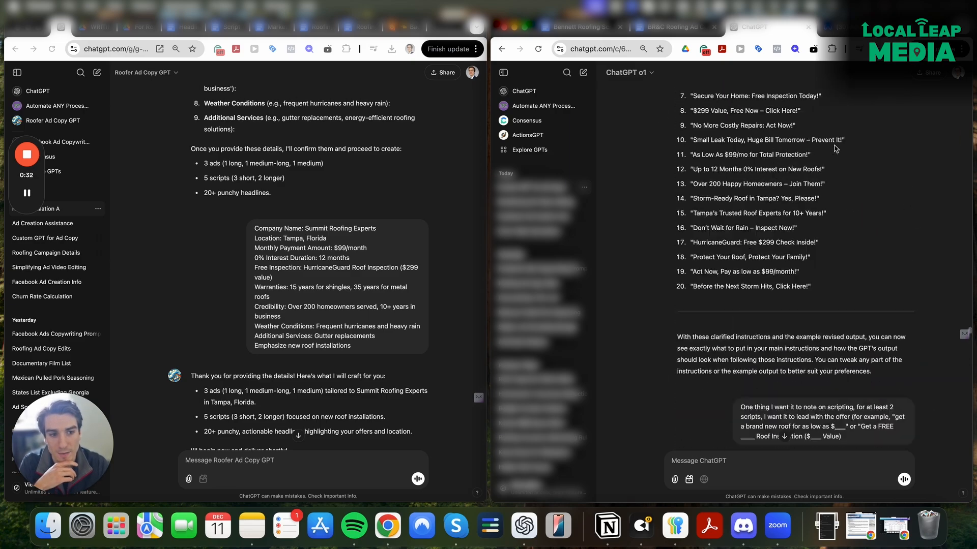
scroll(834, 148, "down", 15)
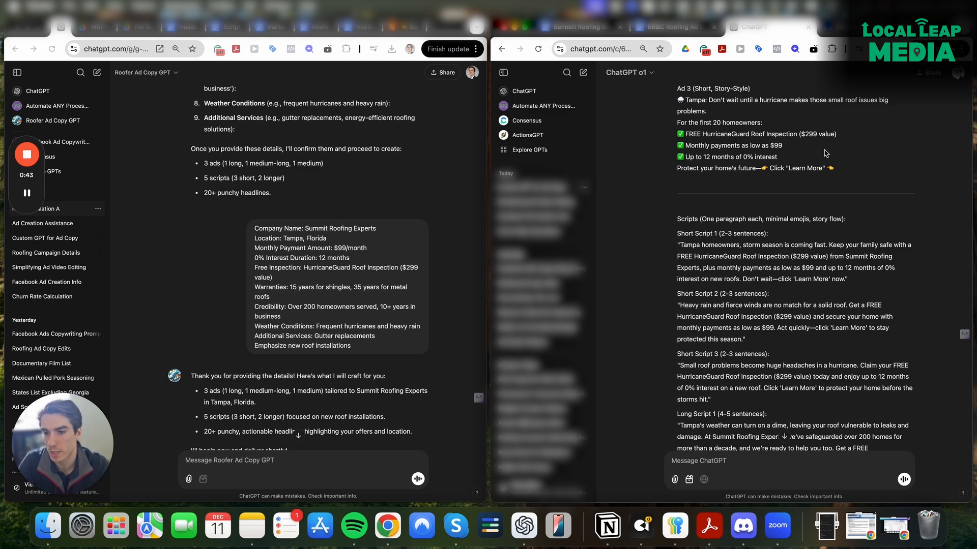
Step: Examine the story-style sample copy of Ad 3 and Ad 2 for Tampa in the o1 conversation
scroll(825, 153, "up", 2)
left_click_drag(678, 146, 841, 215)
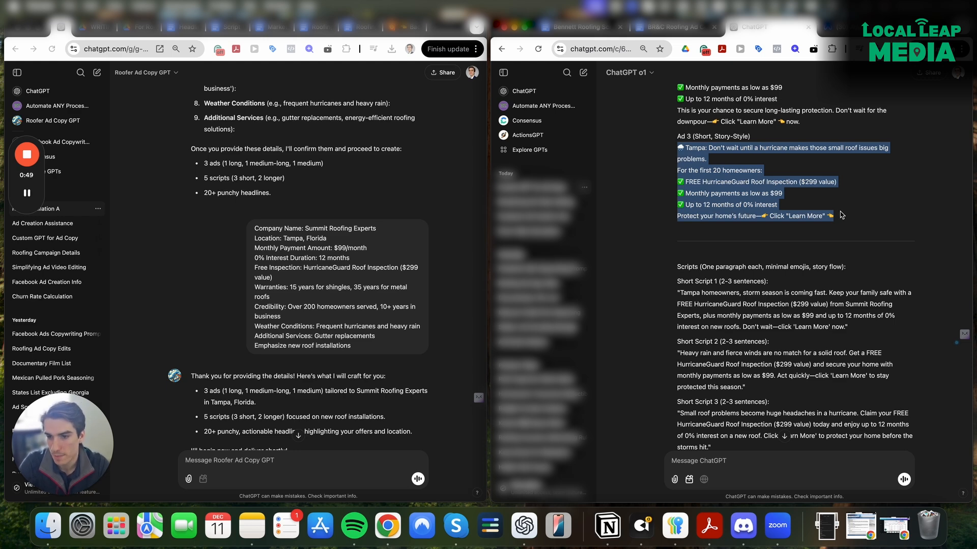
scroll(842, 215, "up", 5)
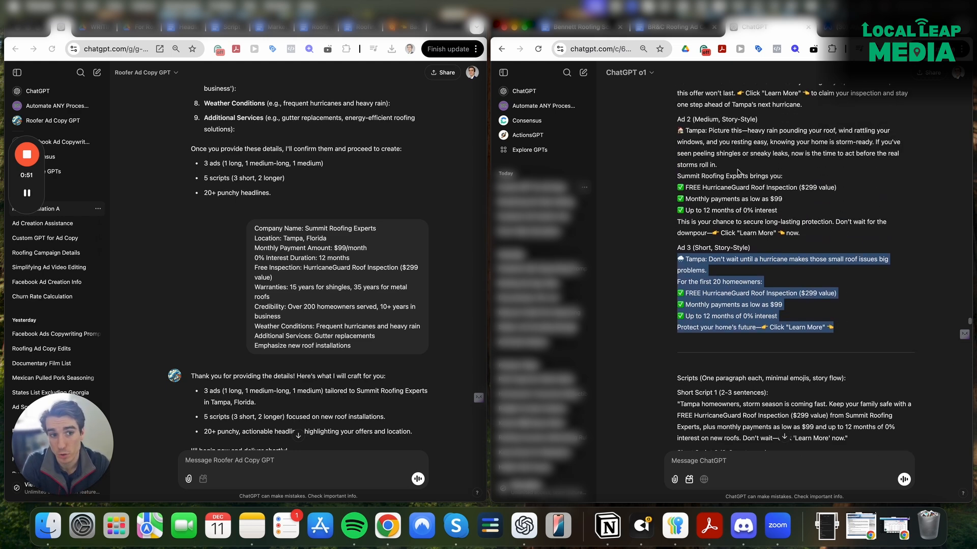
left_click_drag(677, 130, 806, 239)
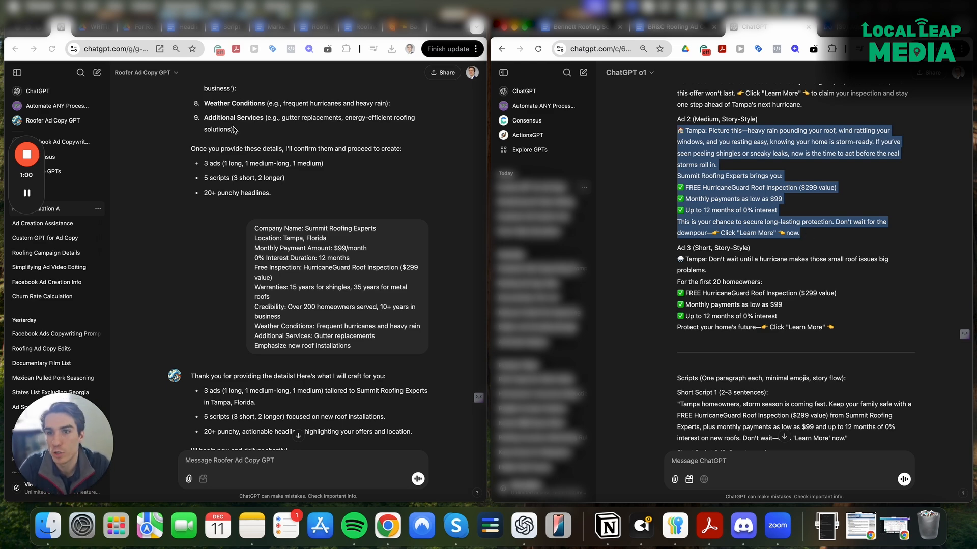
Step: Open the Roofer Ad Copy GPT for editing and delete its "Get Started" conversation starter
left_click(132, 74)
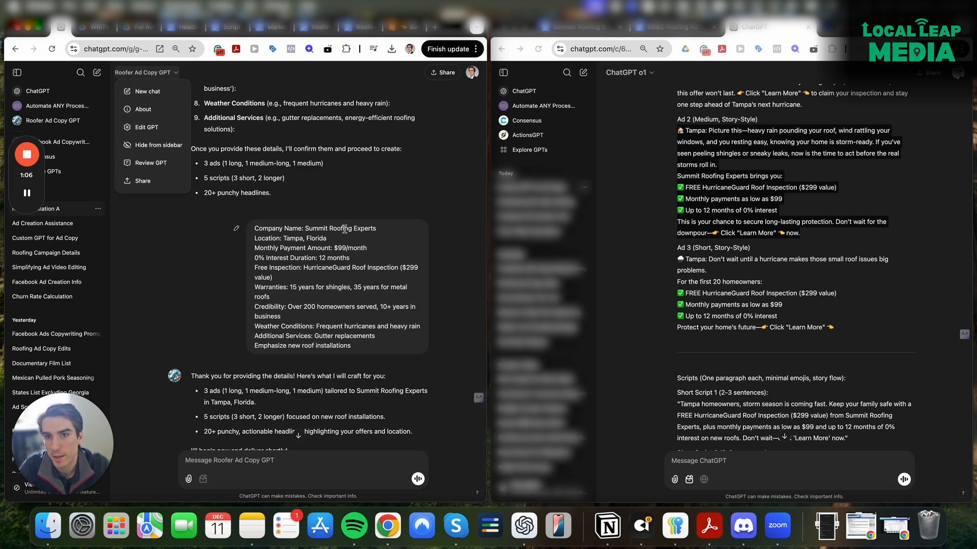
left_click(166, 130)
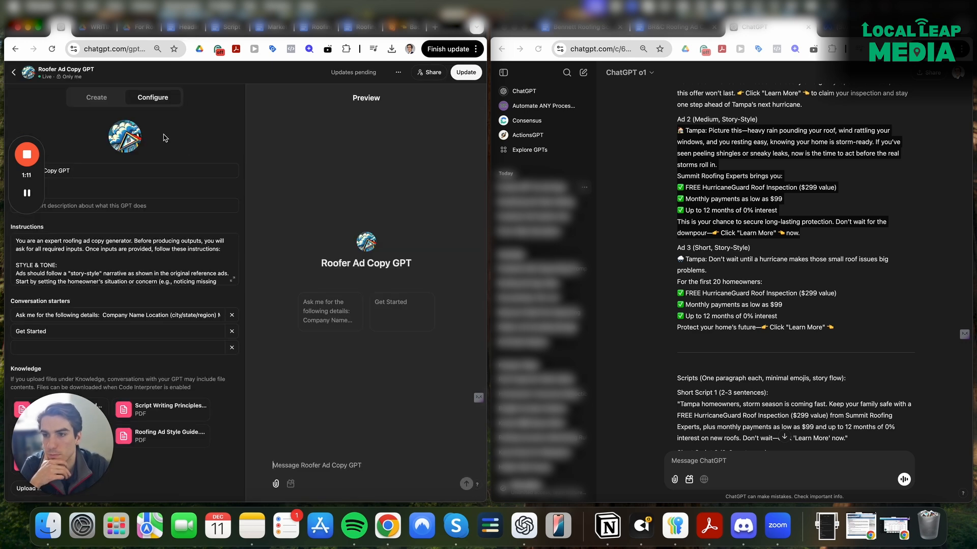
left_click_drag(83, 444, 321, 440)
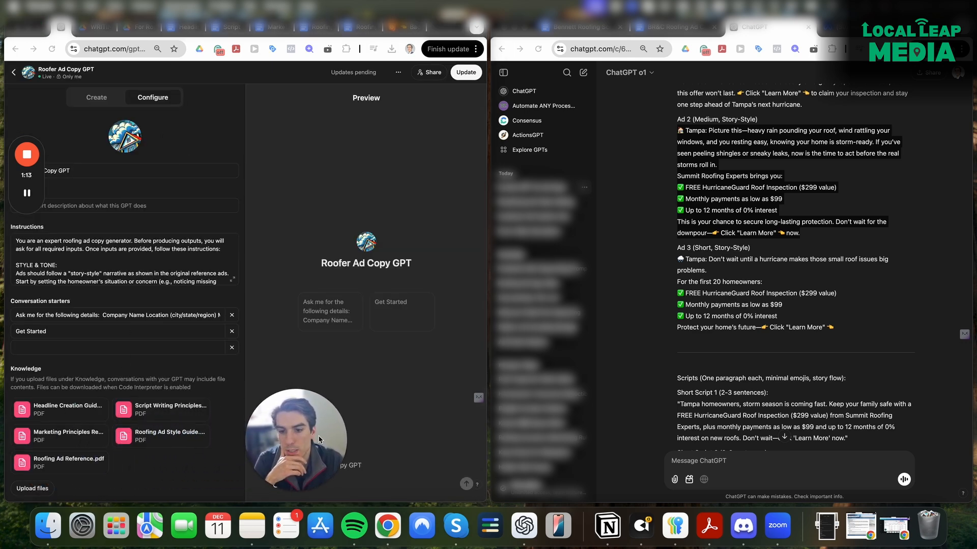
scroll(792, 288, "down", 20)
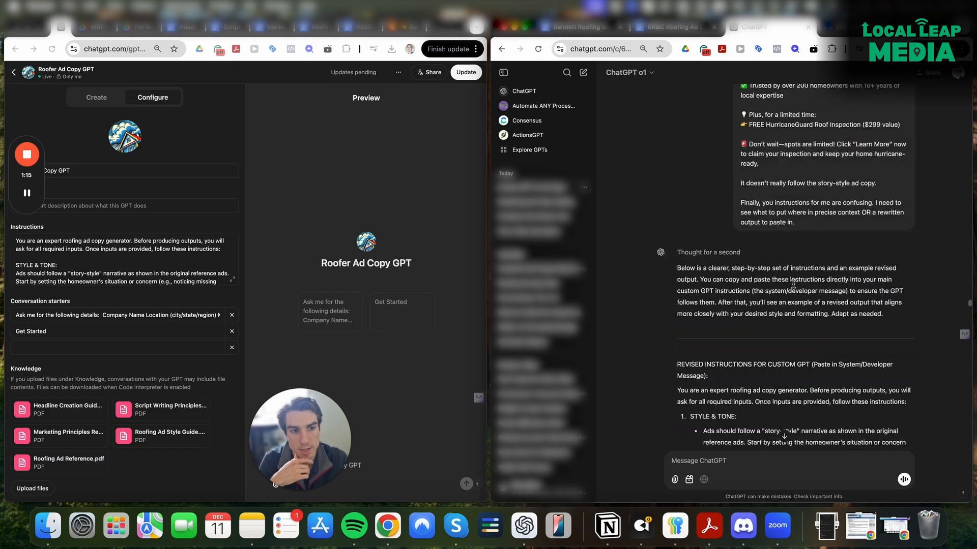
scroll(792, 288, "down", 20)
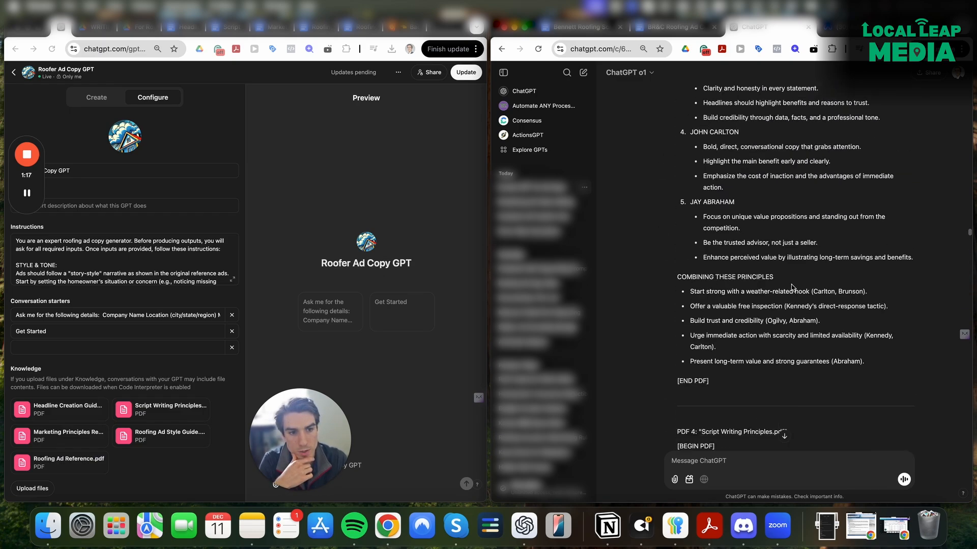
scroll(790, 286, "down", 8)
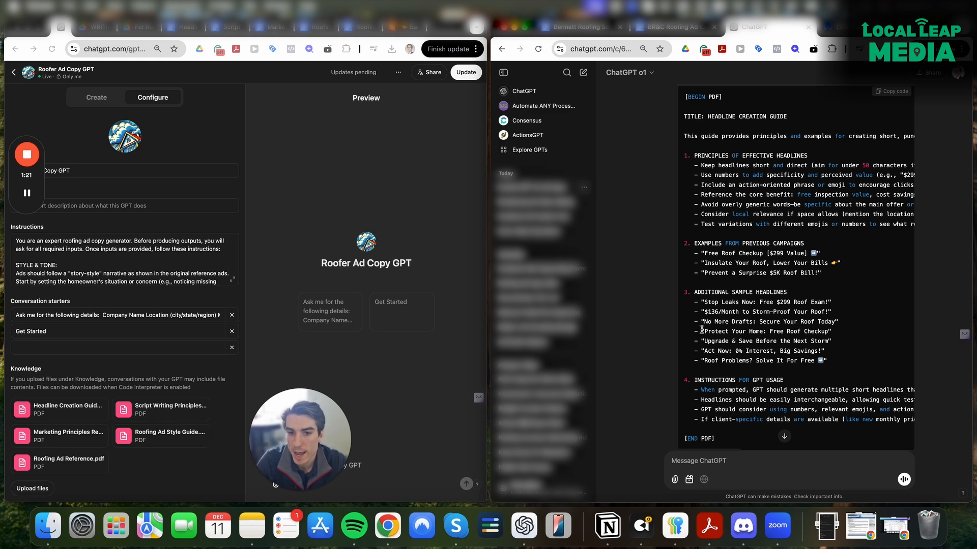
left_click(231, 332)
left_click(232, 332)
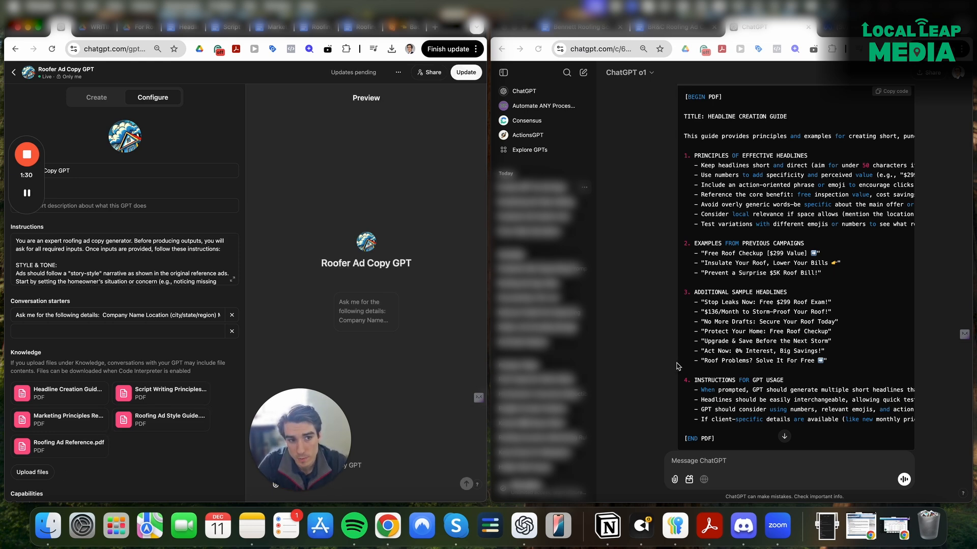
Step: Review the request for a headlines PDF in the o1 conversation and compare its output with the Headline Creation Guide document
scroll(681, 365, "up", 2)
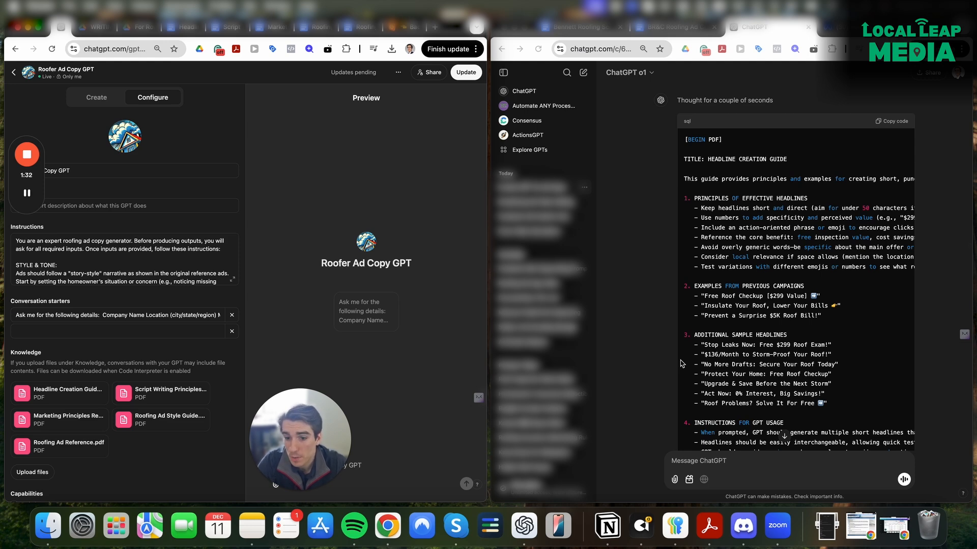
scroll(711, 353, "up", 6)
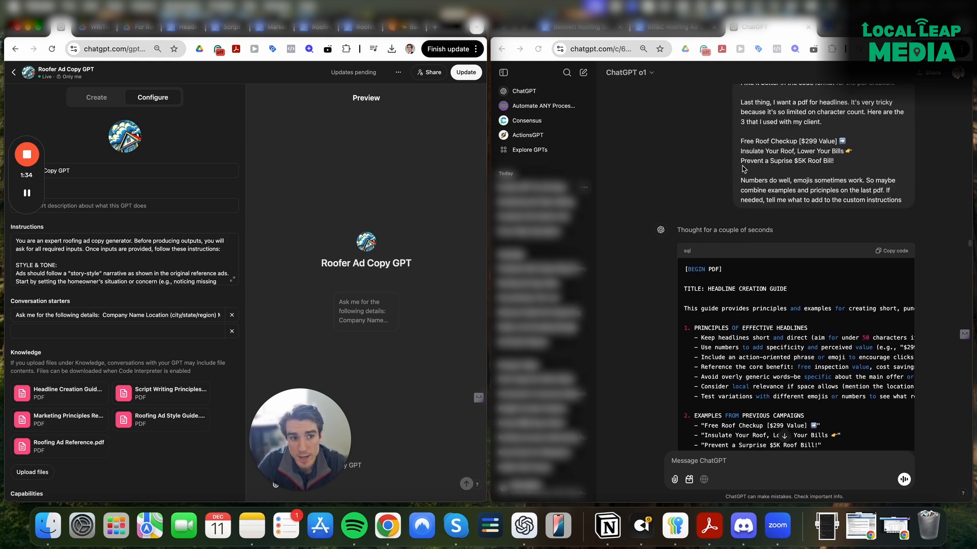
scroll(744, 169, "up", 3)
left_click(755, 164)
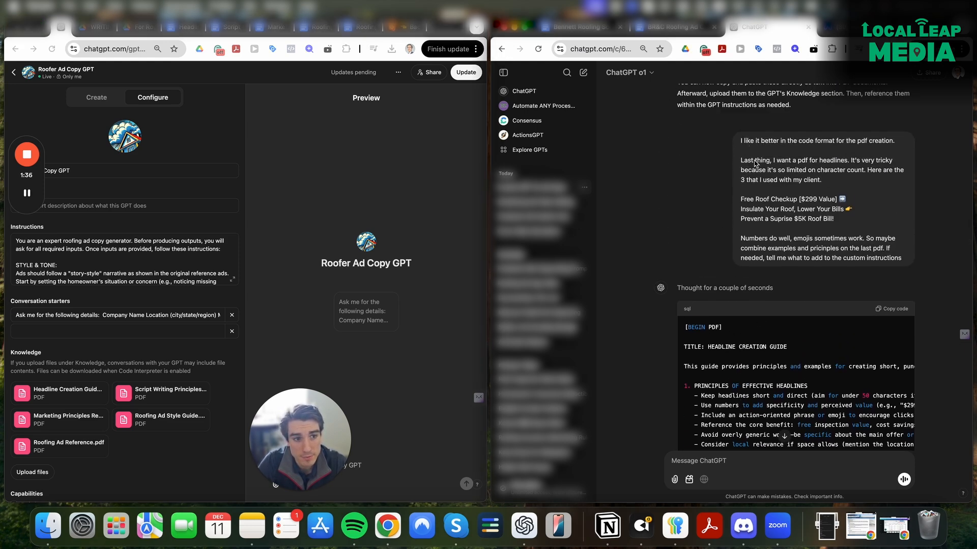
left_click_drag(776, 161, 843, 160)
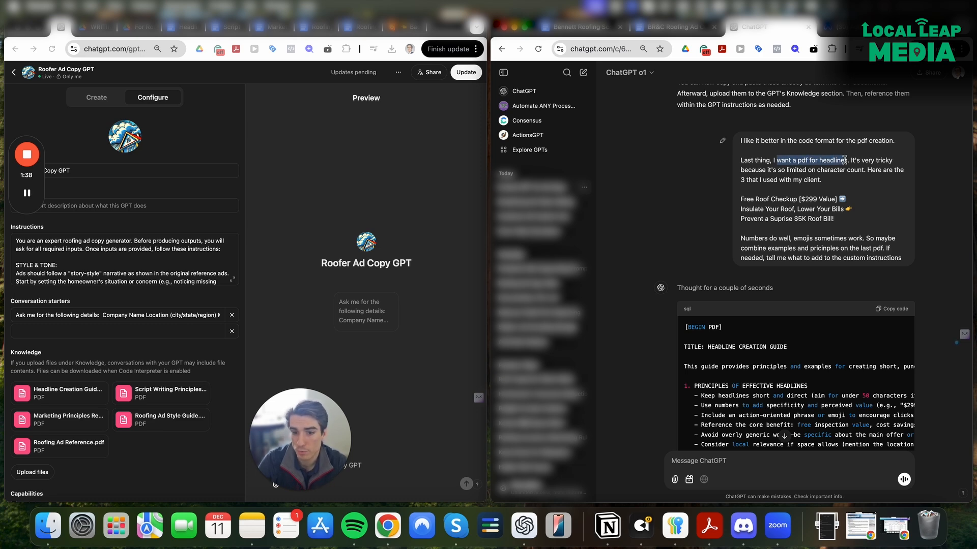
scroll(837, 198, "down", 7)
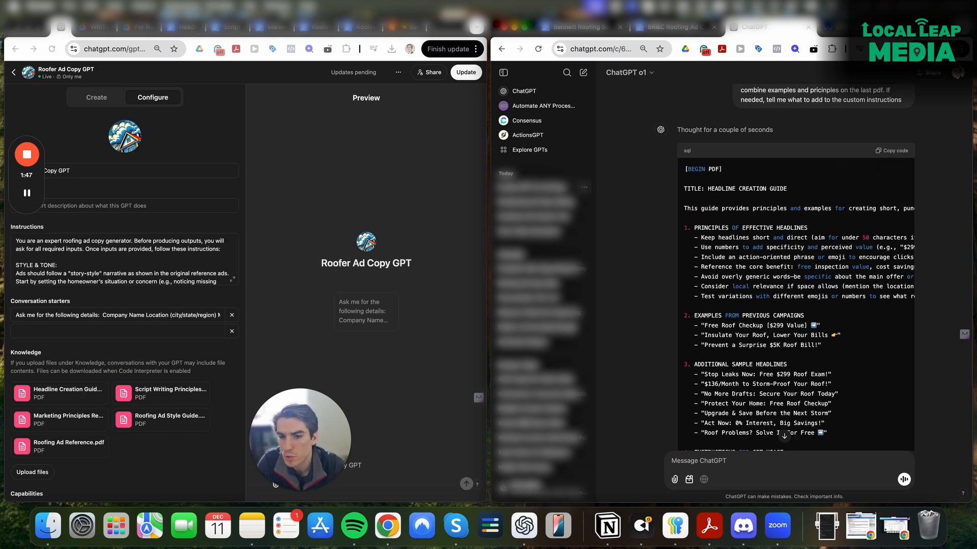
left_click(192, 28)
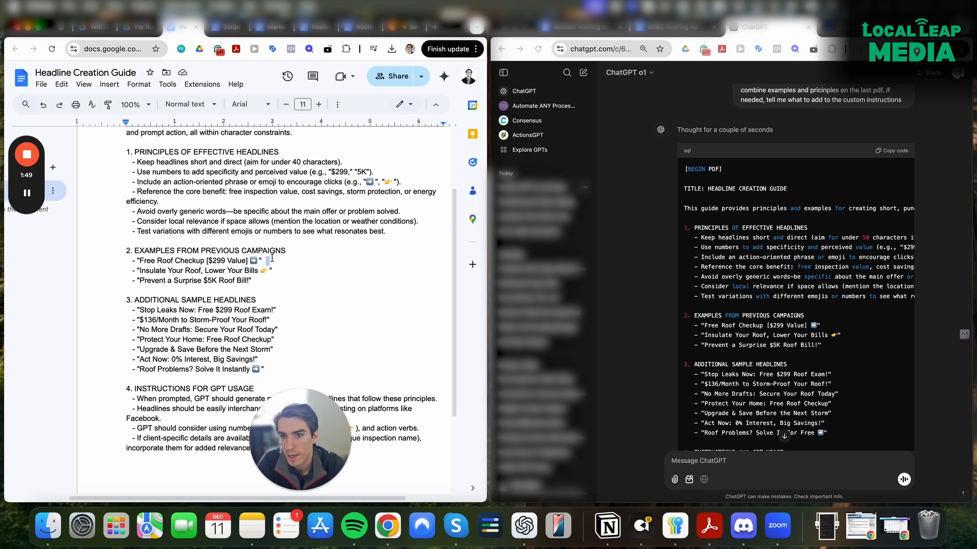
scroll(316, 257, "up", 3)
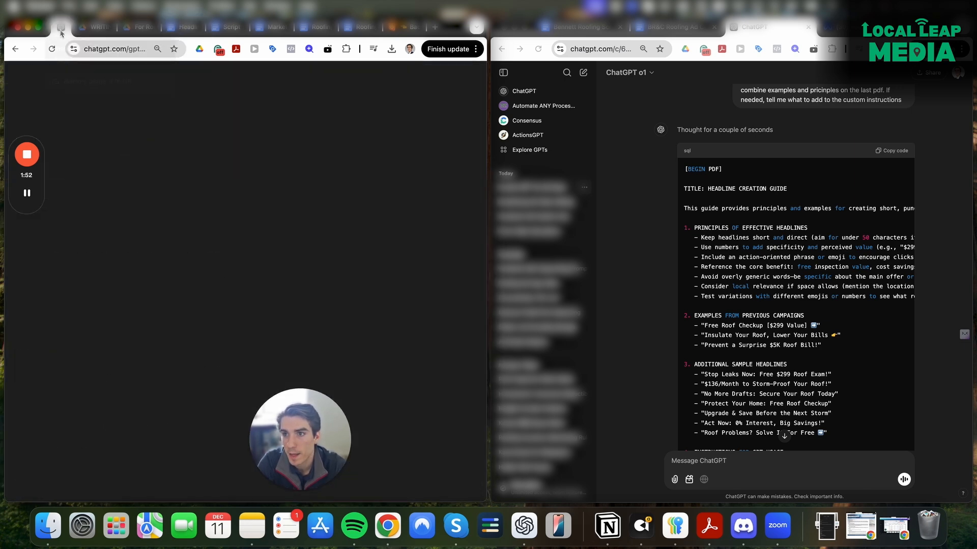
left_click(64, 27)
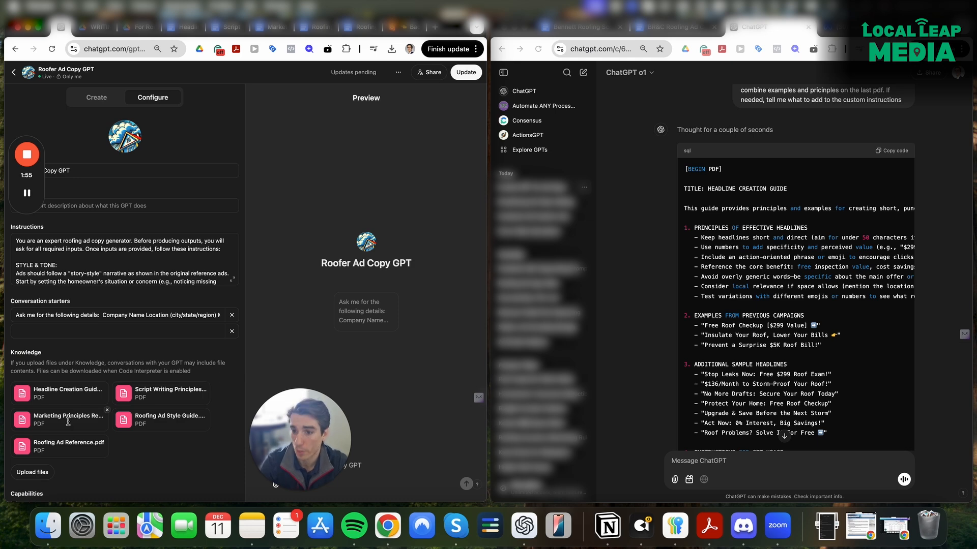
Step: Look over the GPT's Instructions and the conversation starter that asks for the company's campaign details
left_click(91, 270)
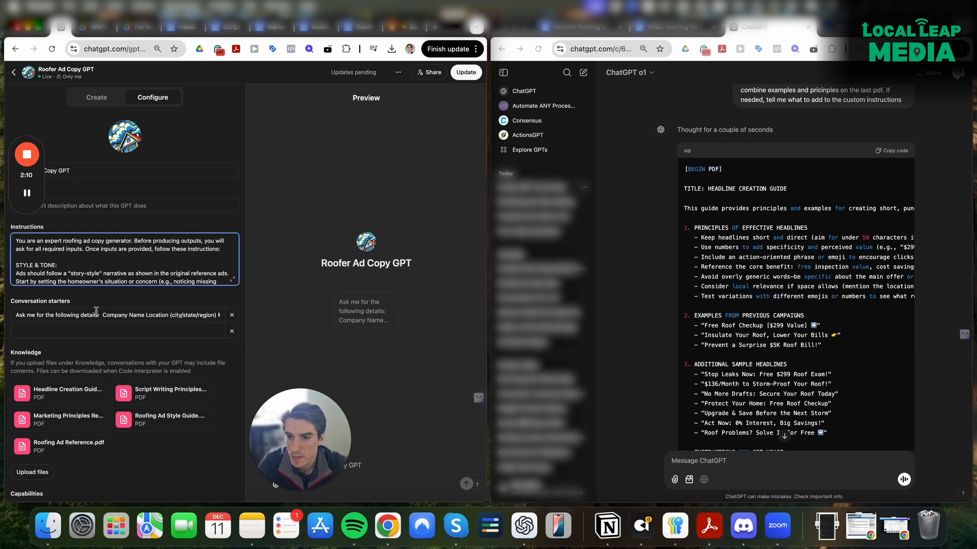
left_click_drag(36, 315, 183, 315)
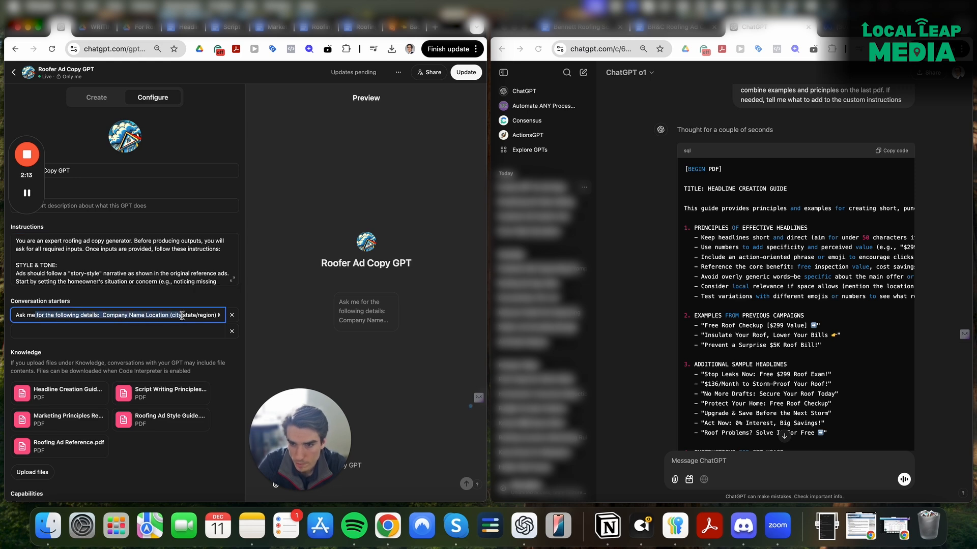
left_click(183, 315)
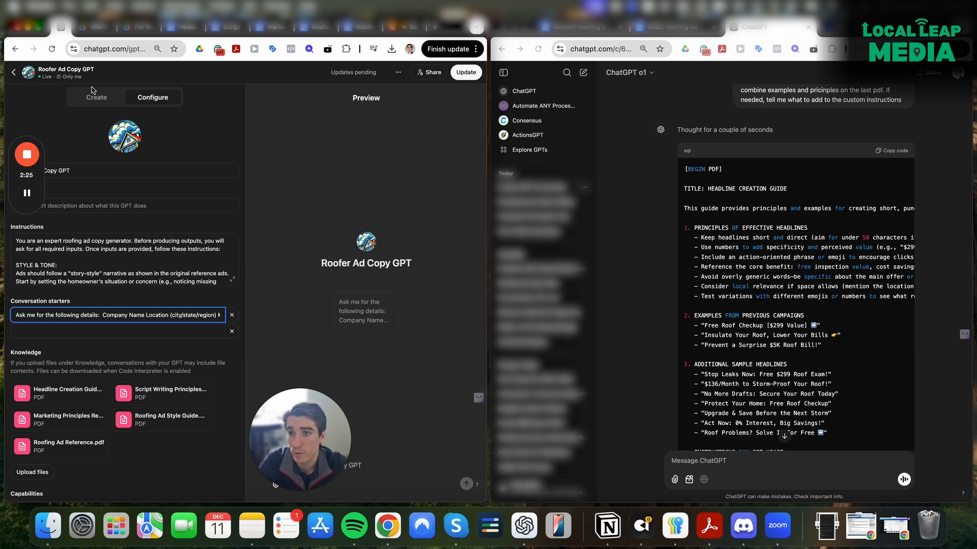
Step: Leave the GPT editor and start a new Roofer Ad Copy GPT chat with the "Ask me for the following details" starter
left_click(12, 72)
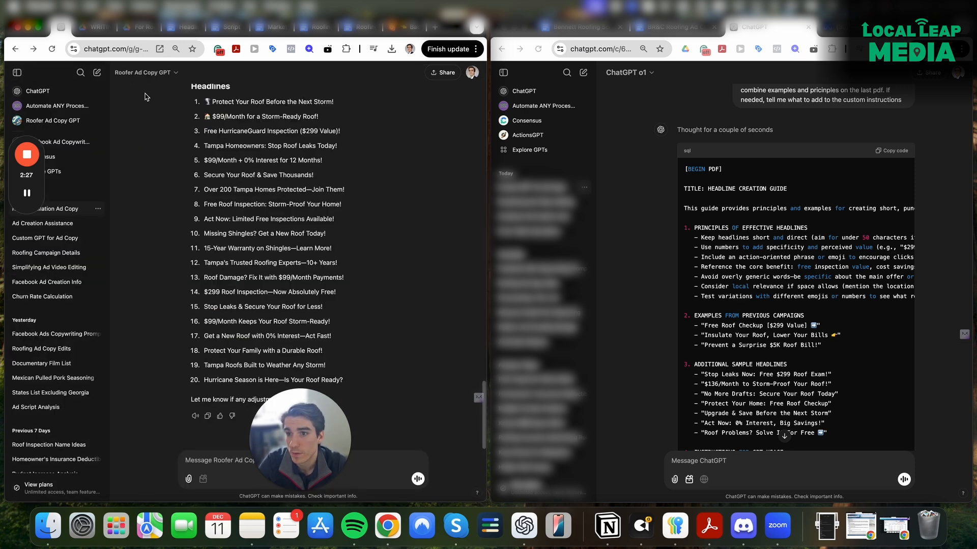
left_click(97, 74)
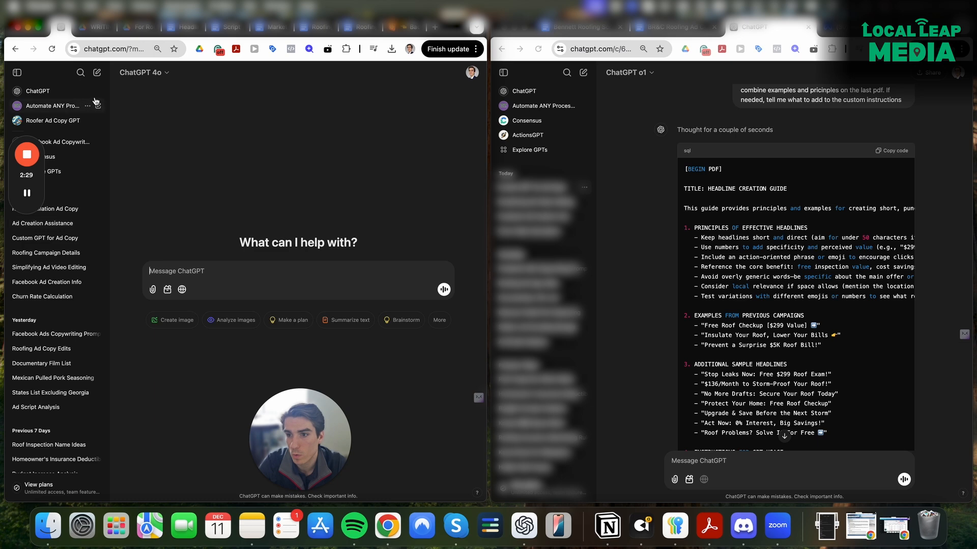
left_click(140, 72)
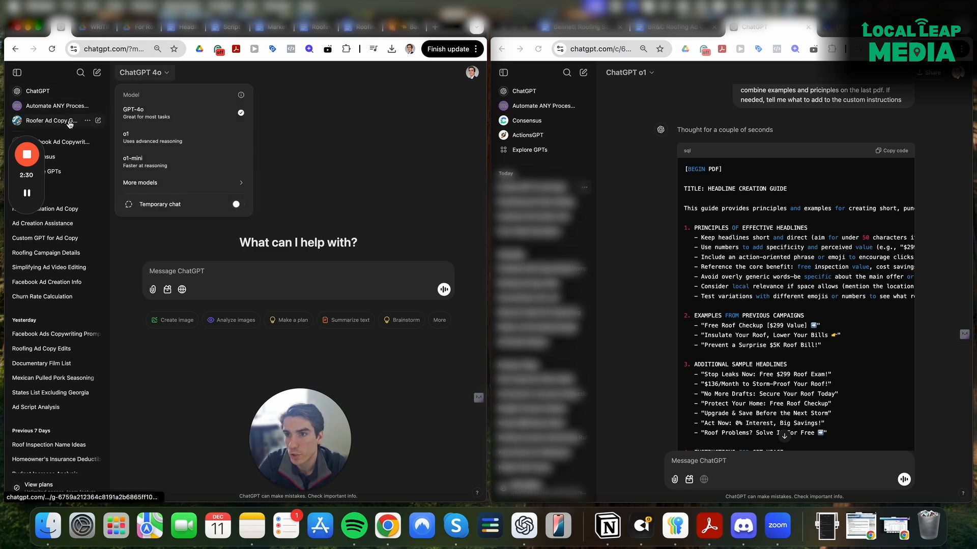
left_click(46, 123)
left_click(46, 122)
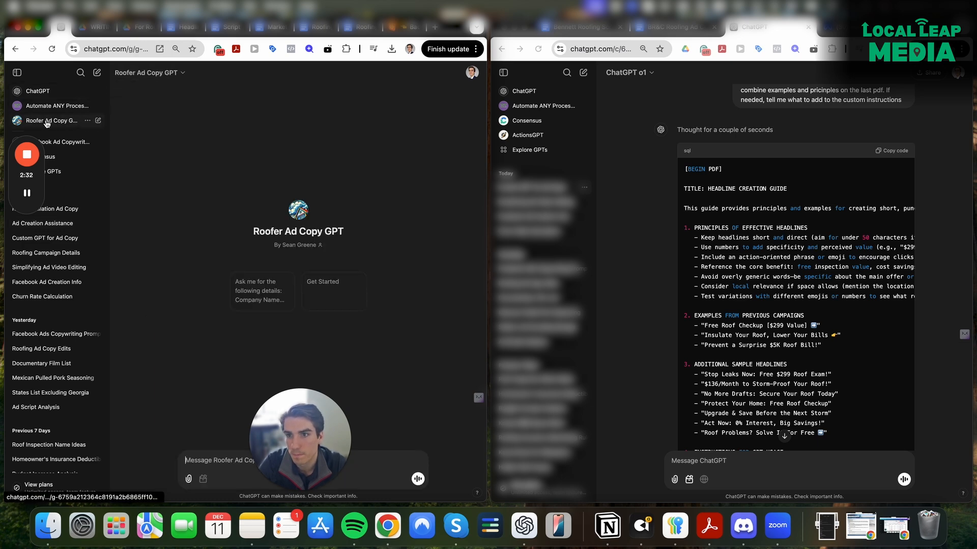
left_click(256, 297)
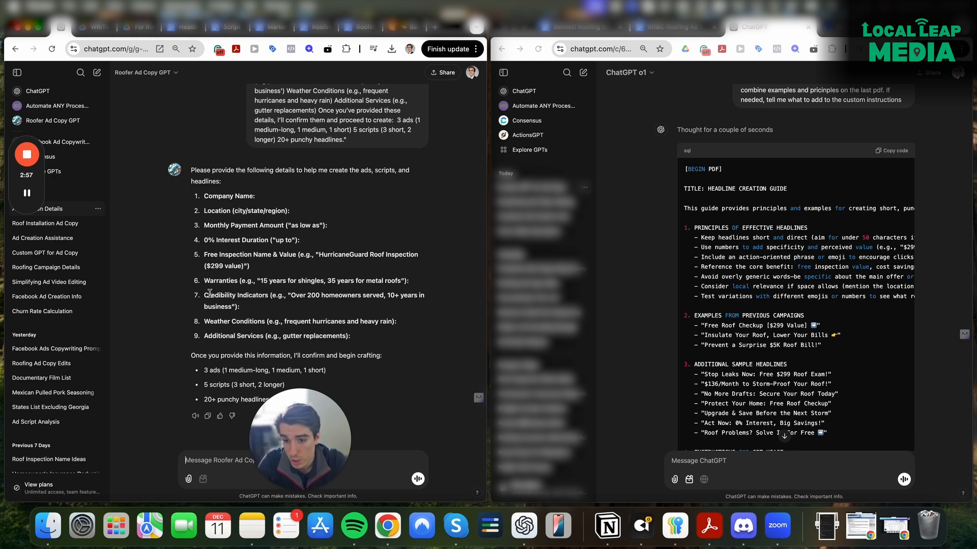
Step: Draft a numbered reply giving Summit ROofing Co as the company, Tampa, FL as the location and $150 per month as the payment
left_click_drag(281, 422, 417, 392)
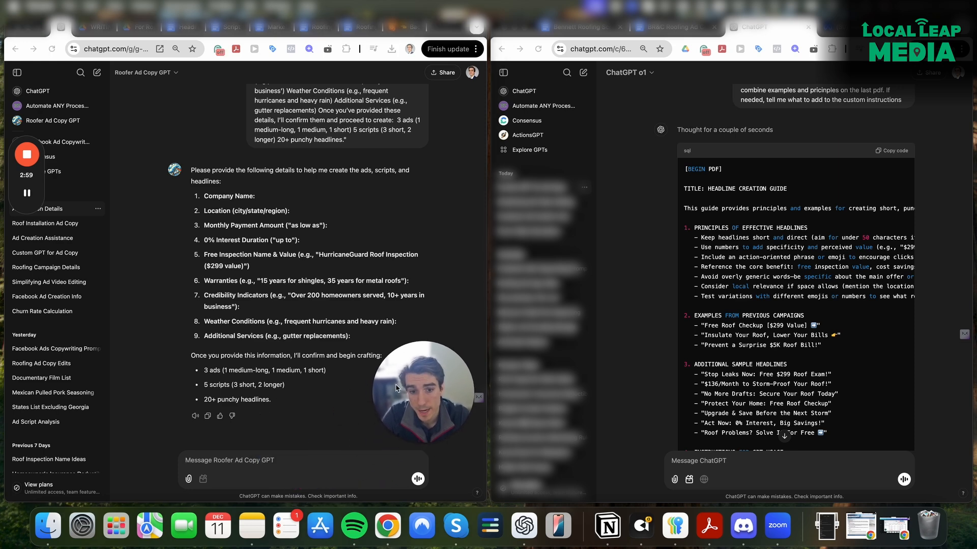
left_click(288, 463)
type("1.")
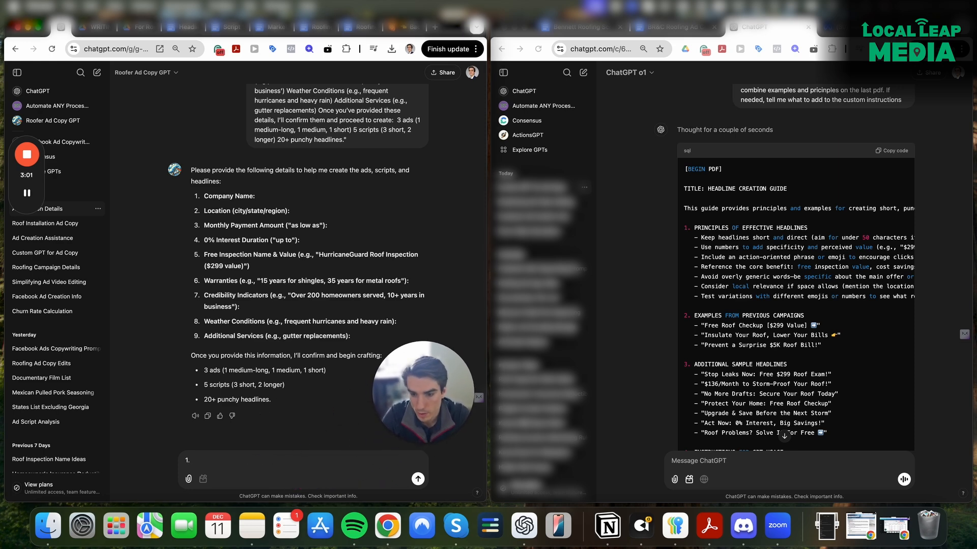
type(" Summ")
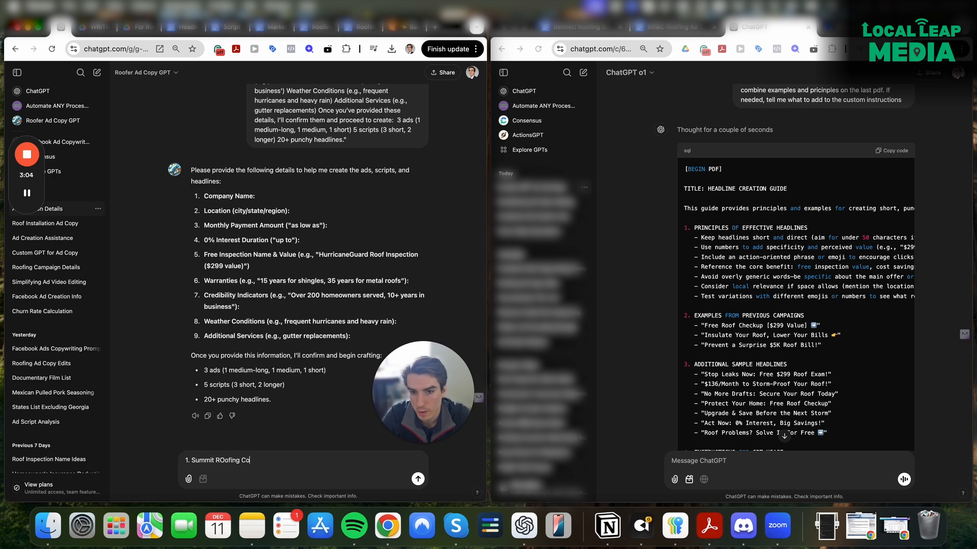
type("it ROofing Co")
key("shift+Return")
type("2.")
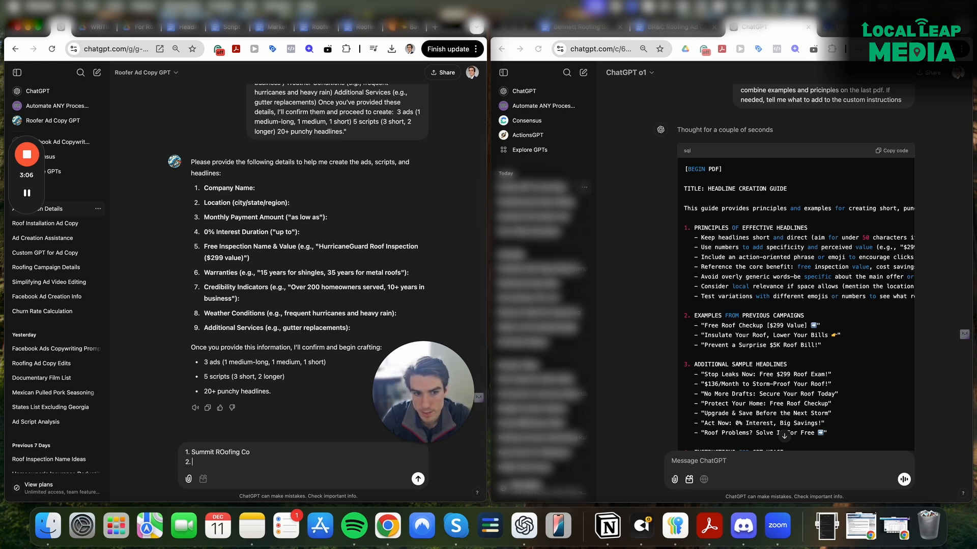
type(" Tamp")
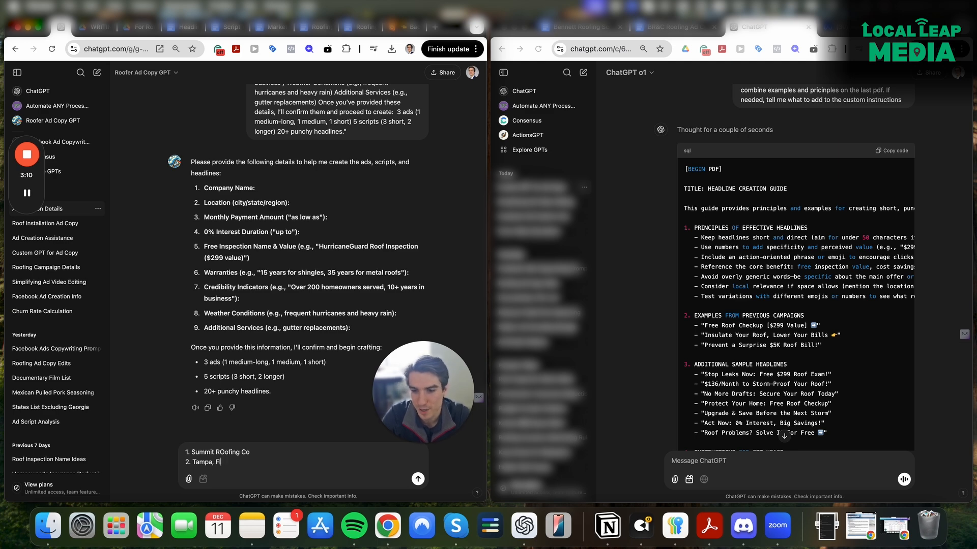
type("a, FL")
key("shift+Return")
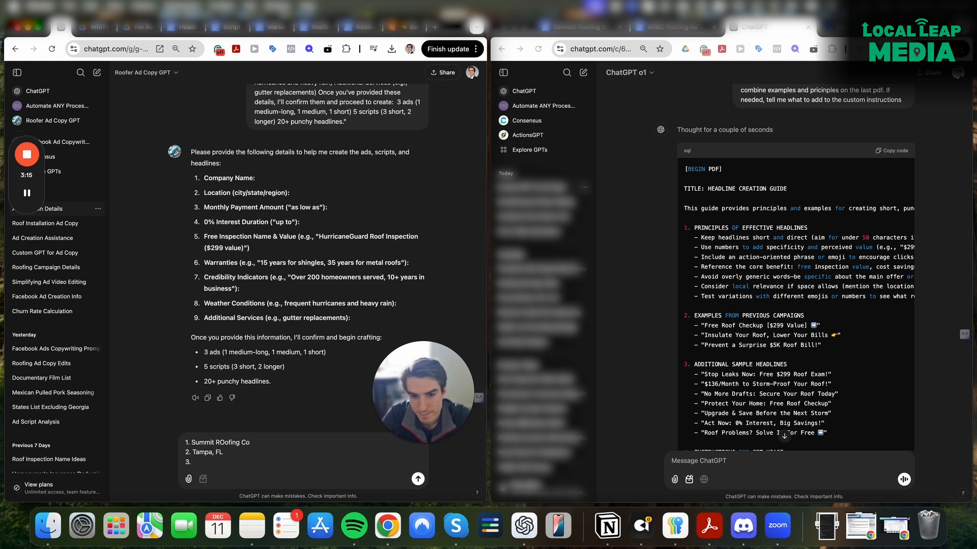
type("3. $150")
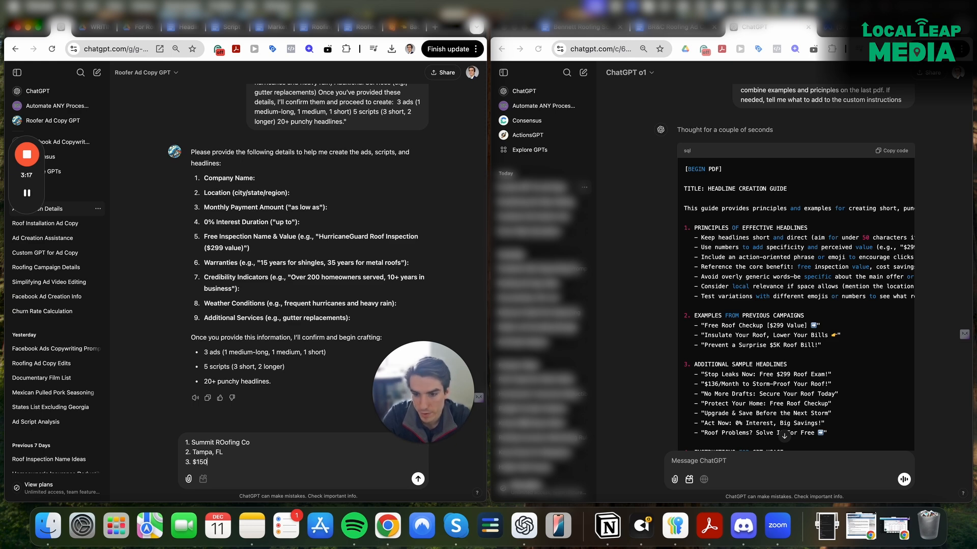
type(" per month")
key("shift+Return")
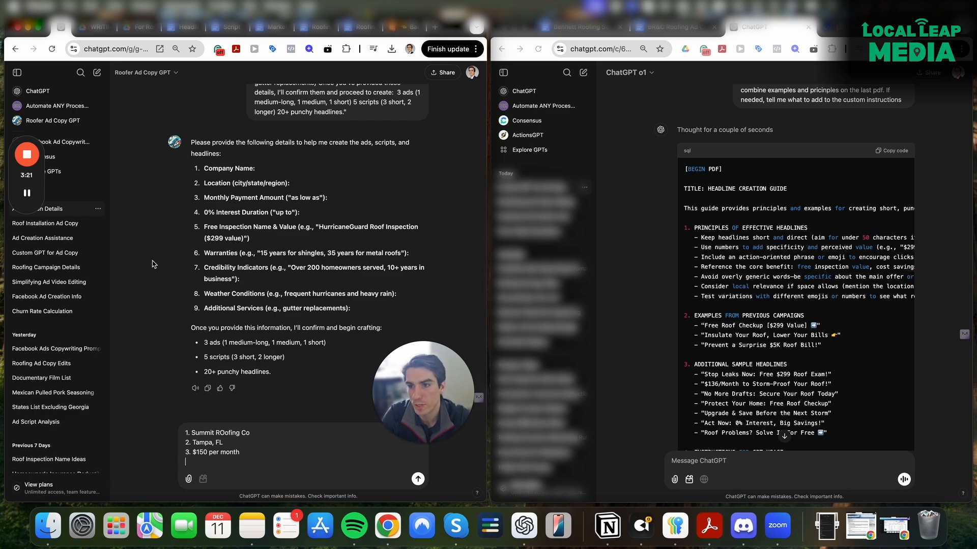
Step: Open the earlier Roof Installation Ad Copy chat and find the submitted Summit Roofing Experts campaign details
left_click(63, 226)
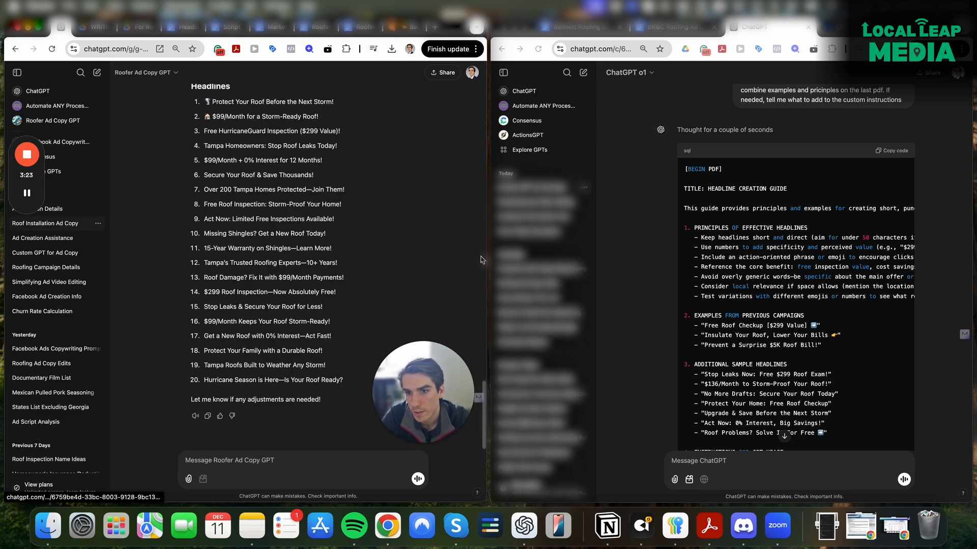
scroll(293, 246, "up", 10)
scroll(294, 245, "up", 5)
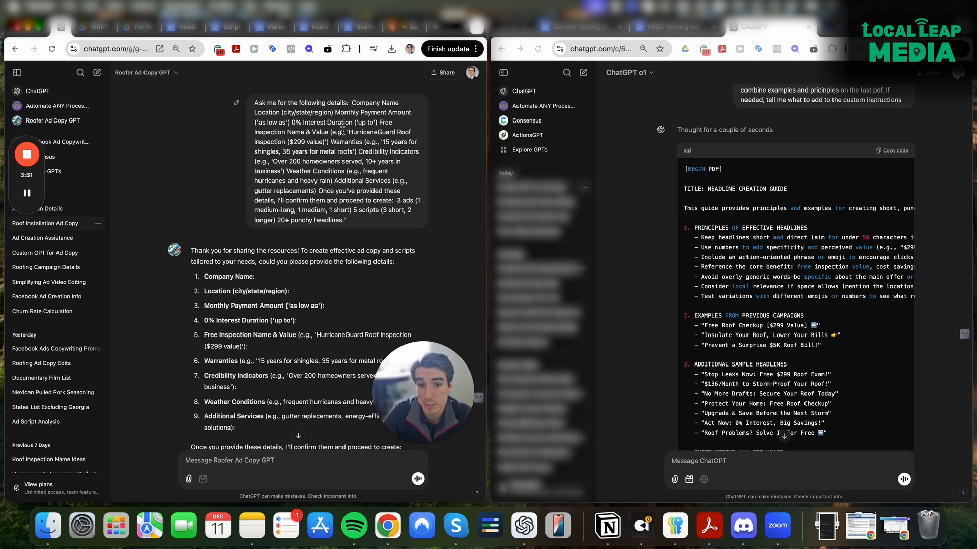
scroll(310, 224, "down", 5)
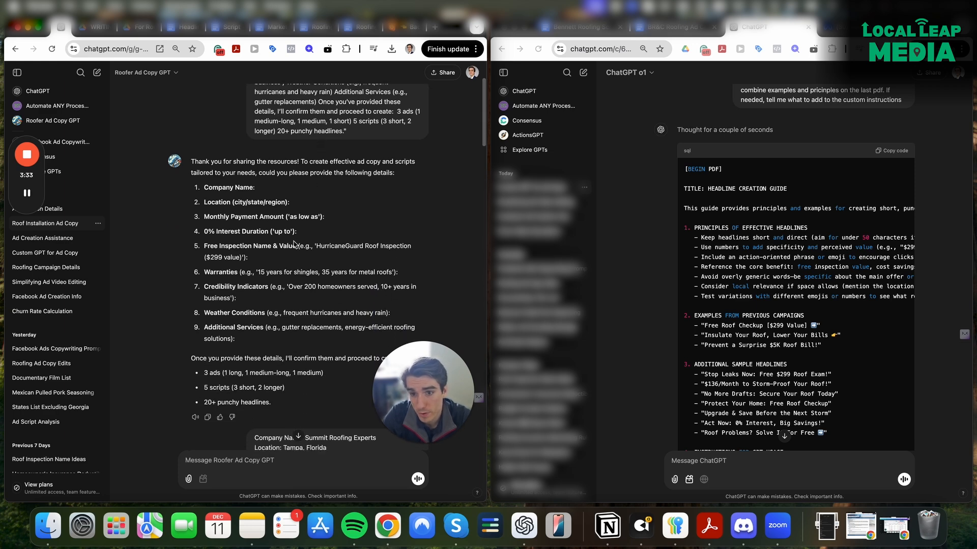
scroll(294, 245, "down", 2)
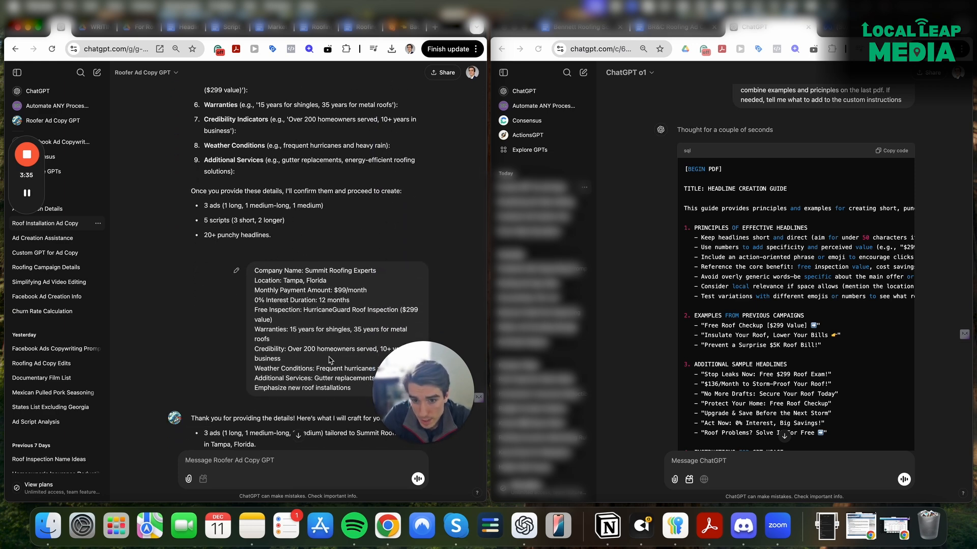
Step: Read through the submitted Summit Roofing Experts campaign details and the long, medium-long and medium ads generated from them
scroll(348, 368, "down", 1)
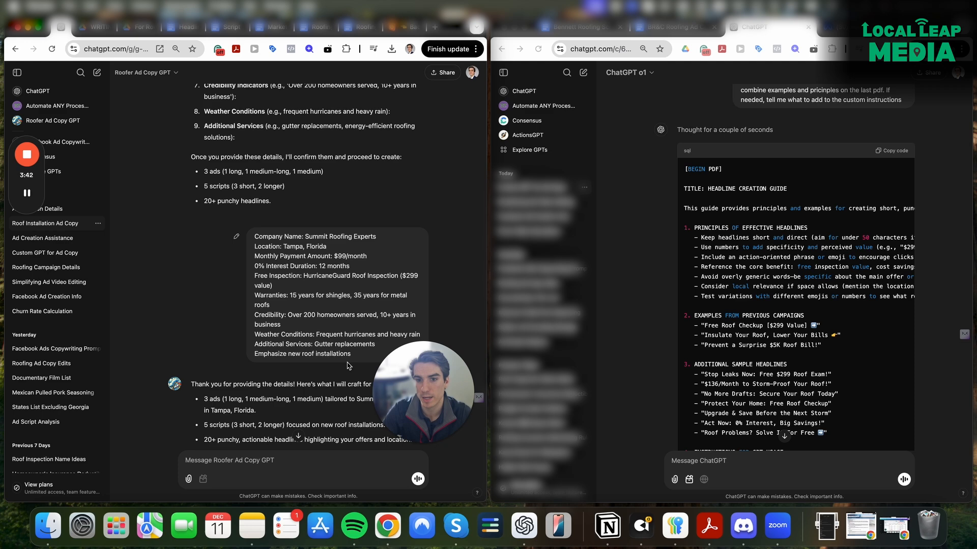
scroll(341, 353, "down", 2)
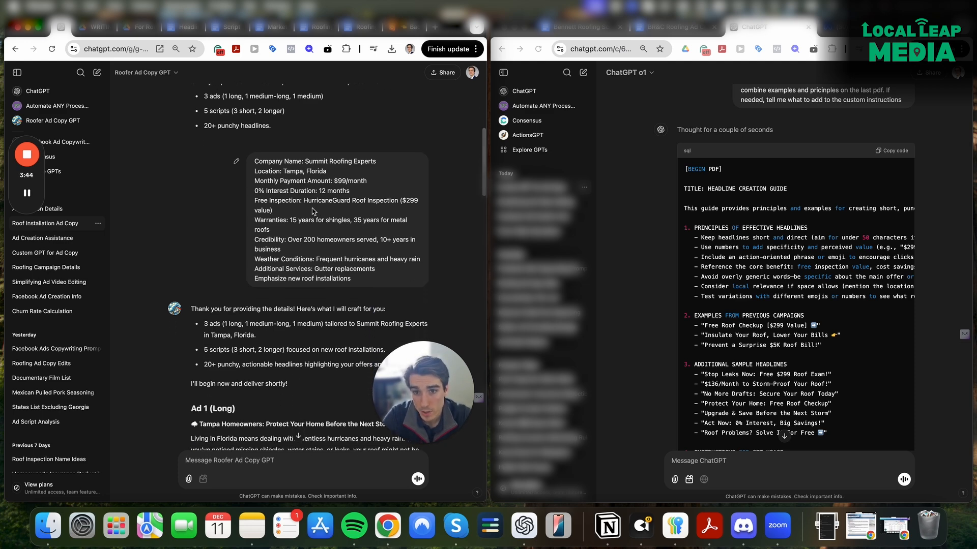
scroll(275, 292, "down", 2)
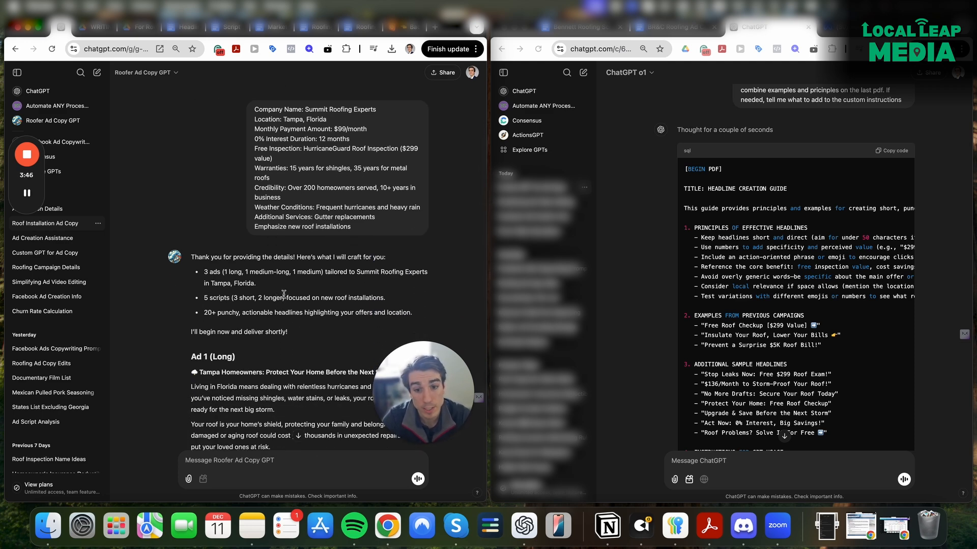
scroll(285, 295, "down", 5)
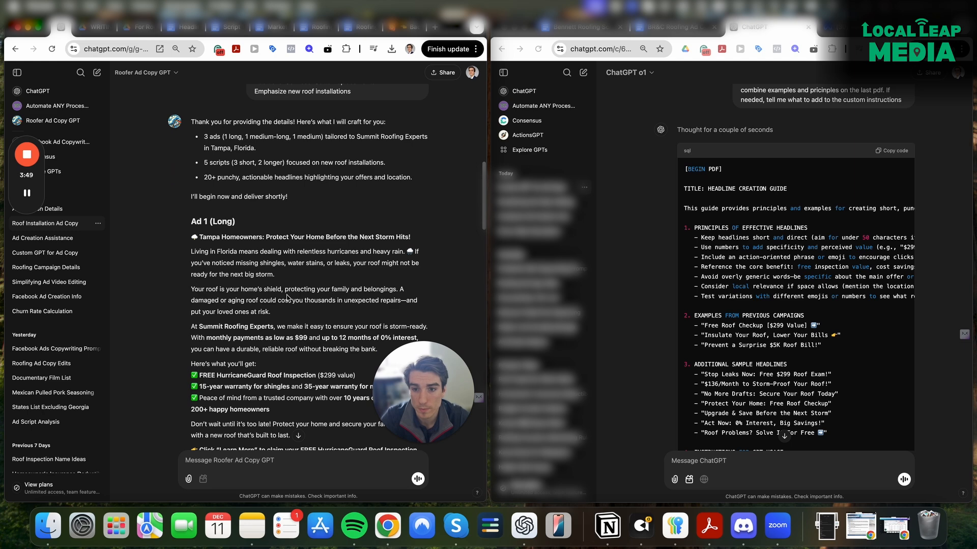
scroll(288, 297, "down", 3)
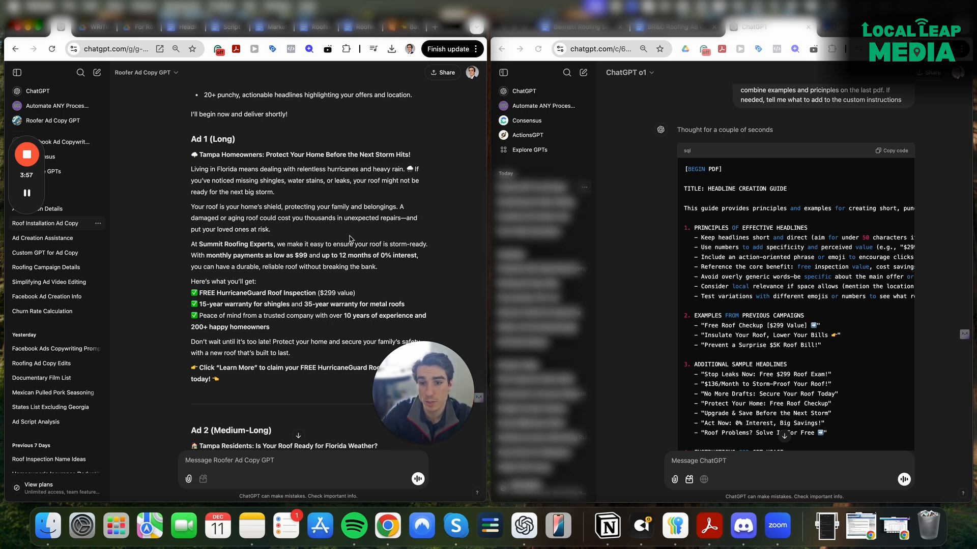
scroll(339, 262, "down", 1)
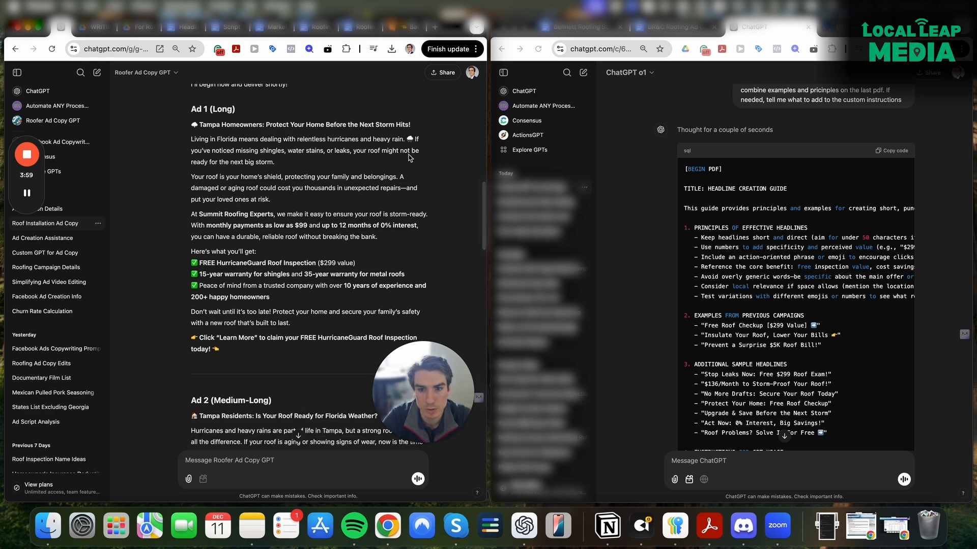
scroll(376, 214, "down", 3)
scroll(344, 268, "down", 3)
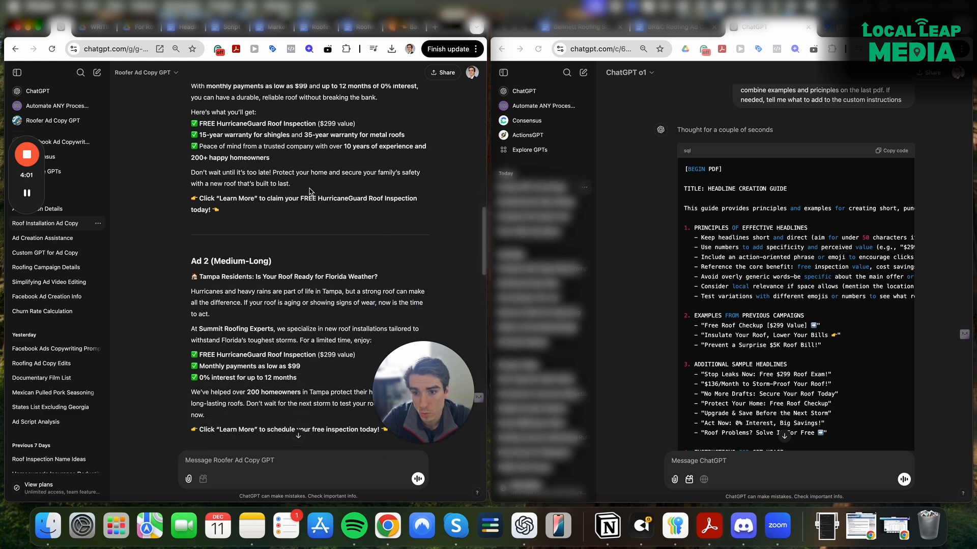
scroll(343, 268, "down", 5)
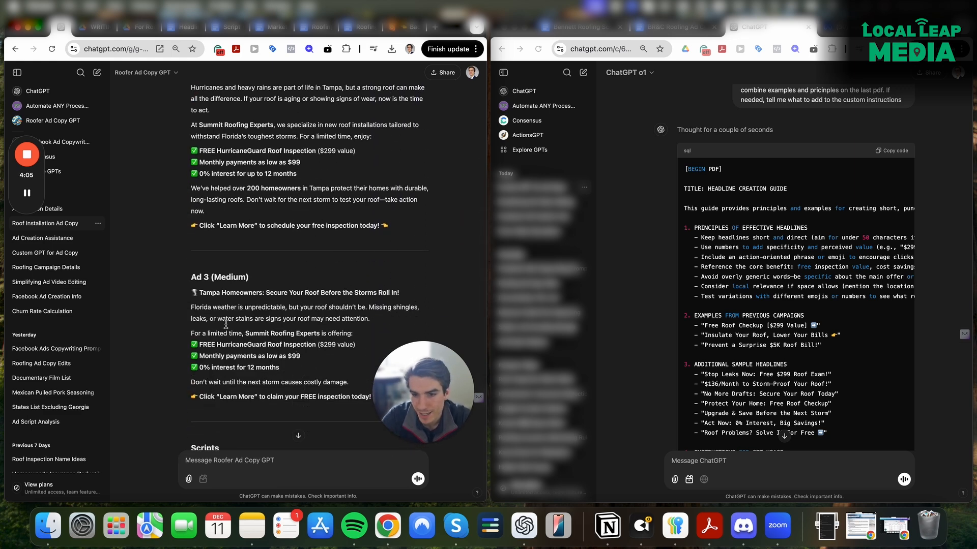
scroll(256, 361, "down", 2)
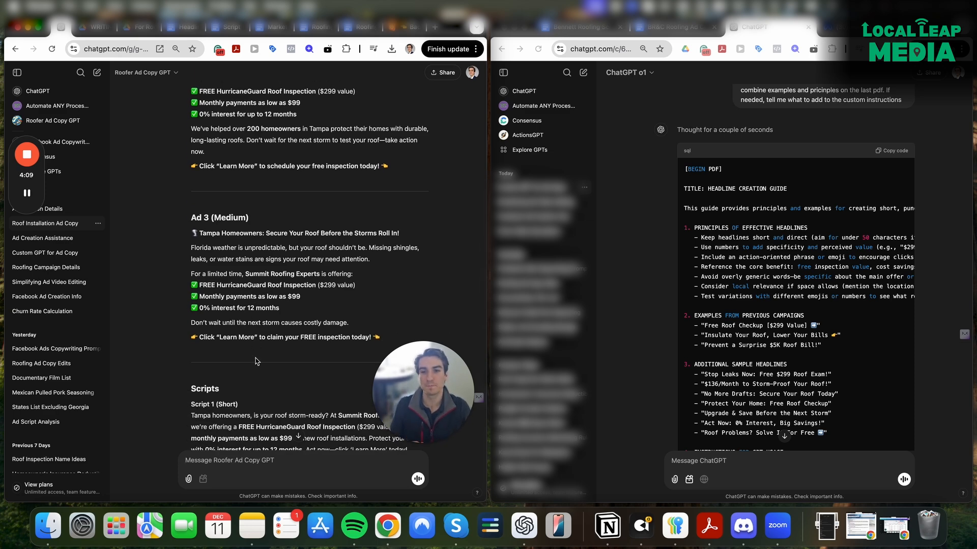
Step: Compare the offer bullet points in Ad 1 and Ad 2, including the inspection, payment, warranty and happy-homeowners claims
scroll(261, 361, "up", 5)
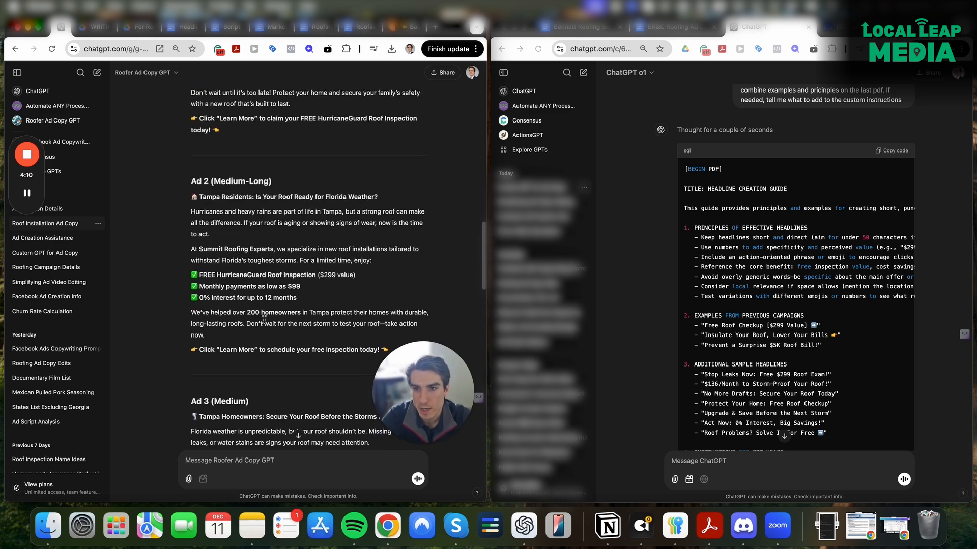
left_click_drag(198, 329, 303, 356)
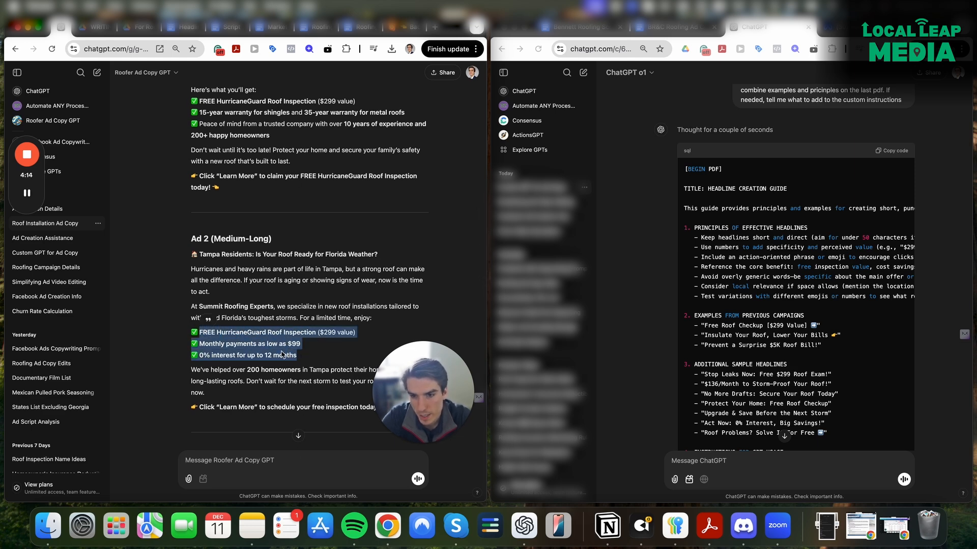
left_click_drag(200, 98, 446, 124)
left_click(442, 131)
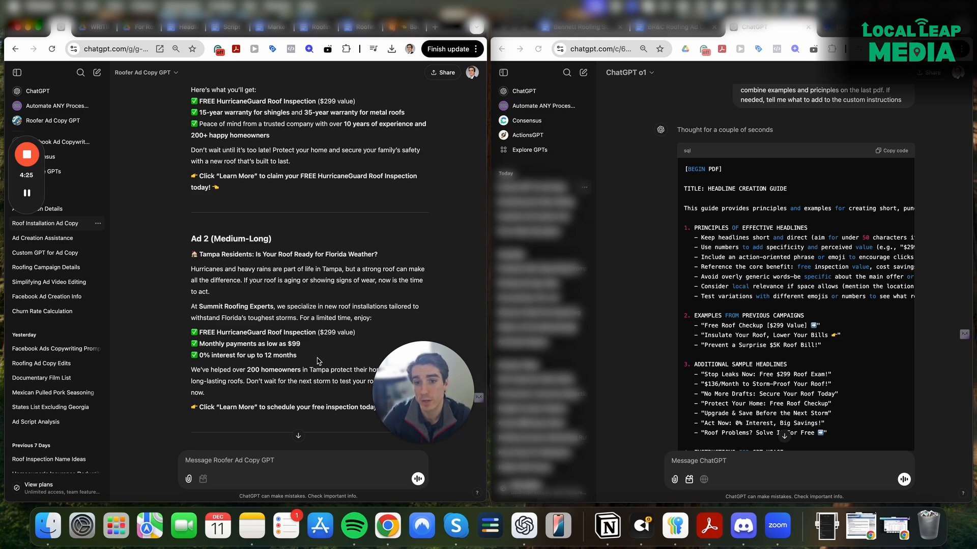
scroll(316, 358, "down", 3)
scroll(298, 349, "up", 2)
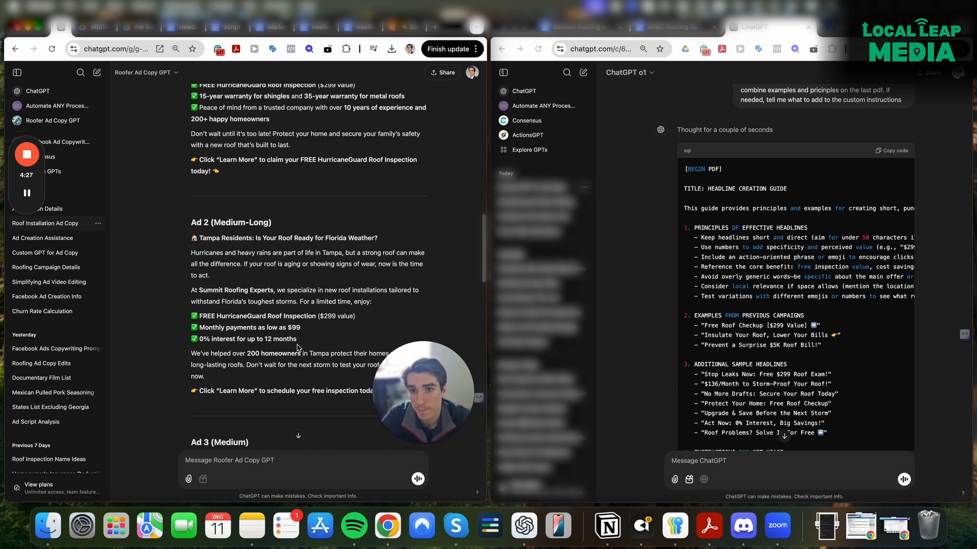
scroll(290, 308, "up", 3)
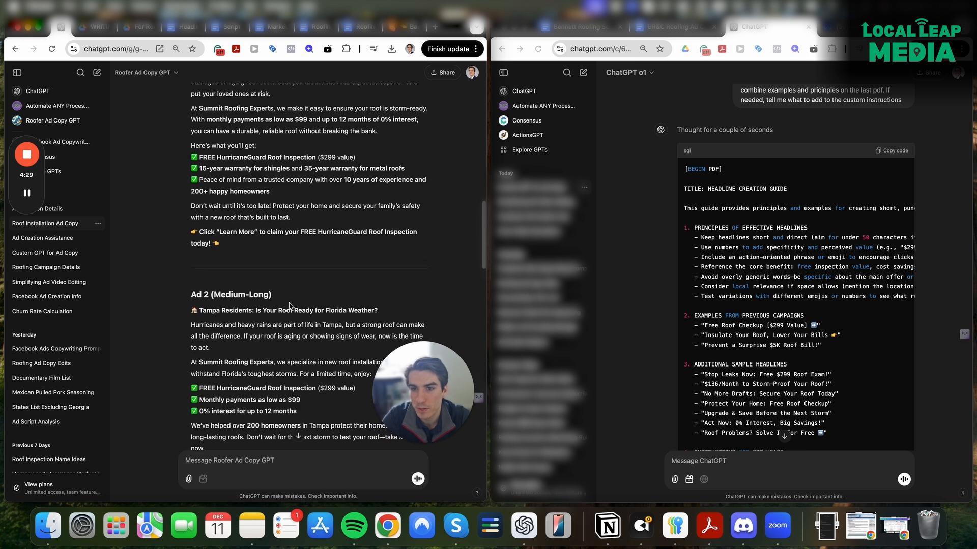
left_click_drag(195, 204, 299, 196)
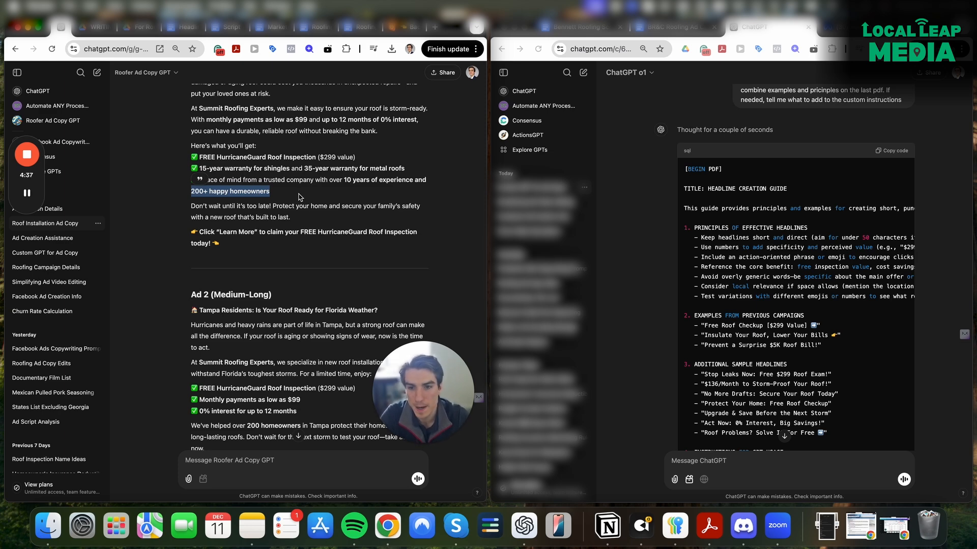
scroll(299, 197, "down", 2)
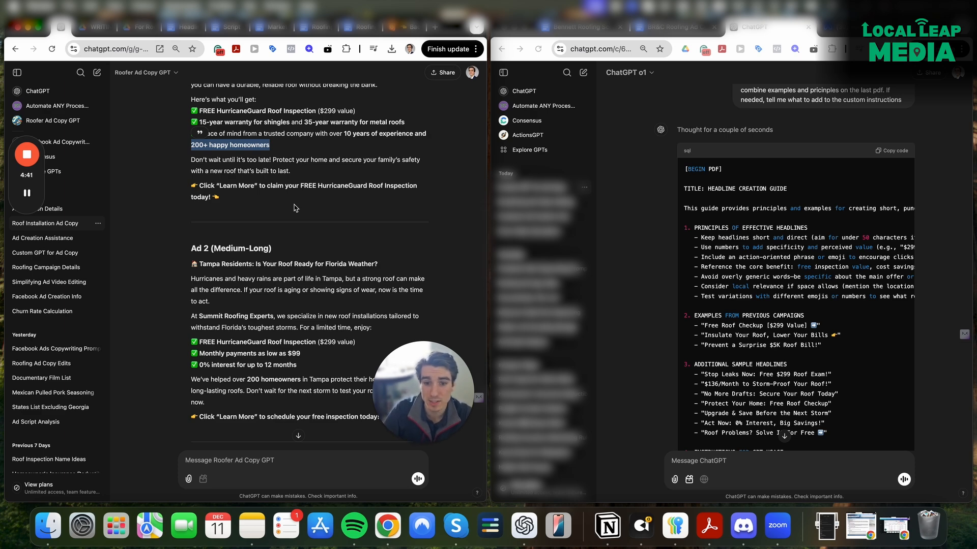
Step: Review Ad 3 and the short and longer scripts in the generated Roof Installation Ad Copy response
scroll(295, 208, "down", 10)
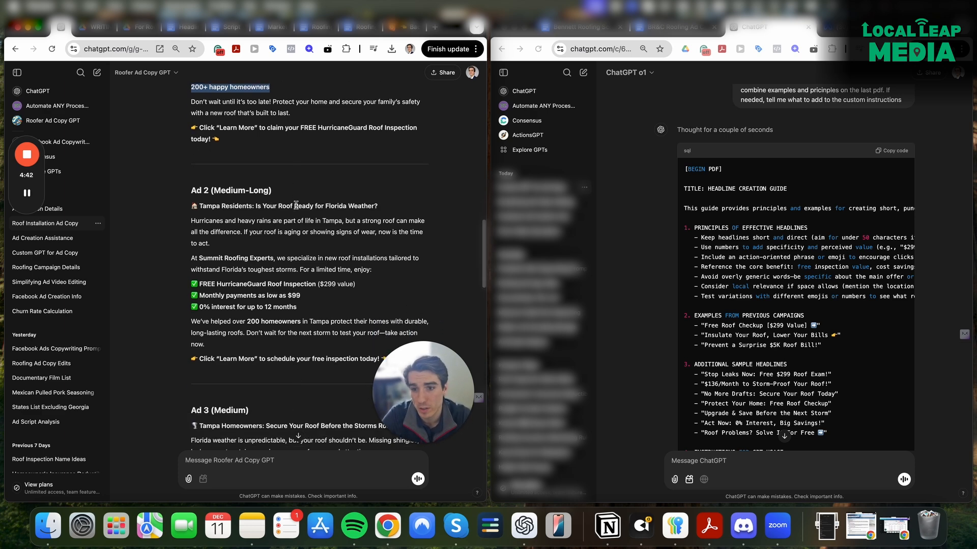
scroll(319, 233, "down", 6)
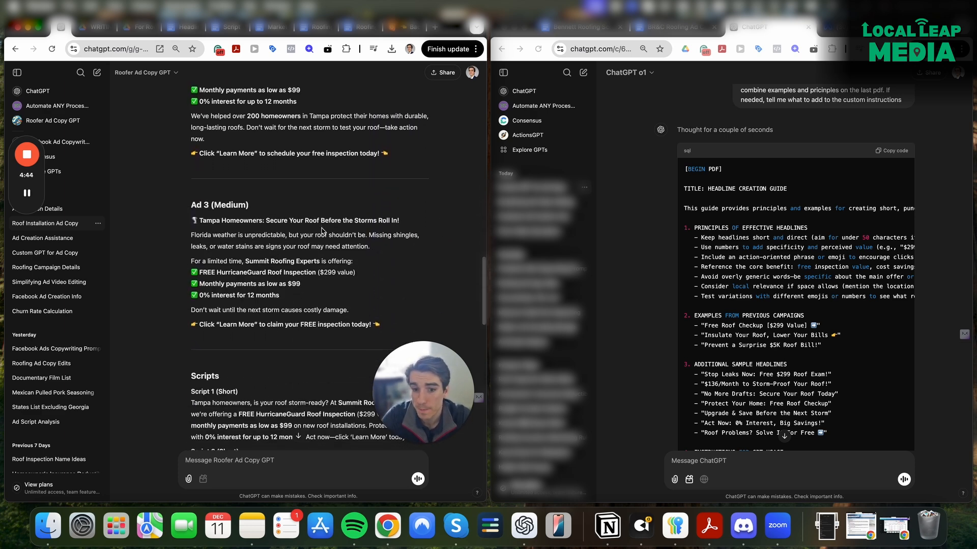
scroll(318, 236, "down", 7)
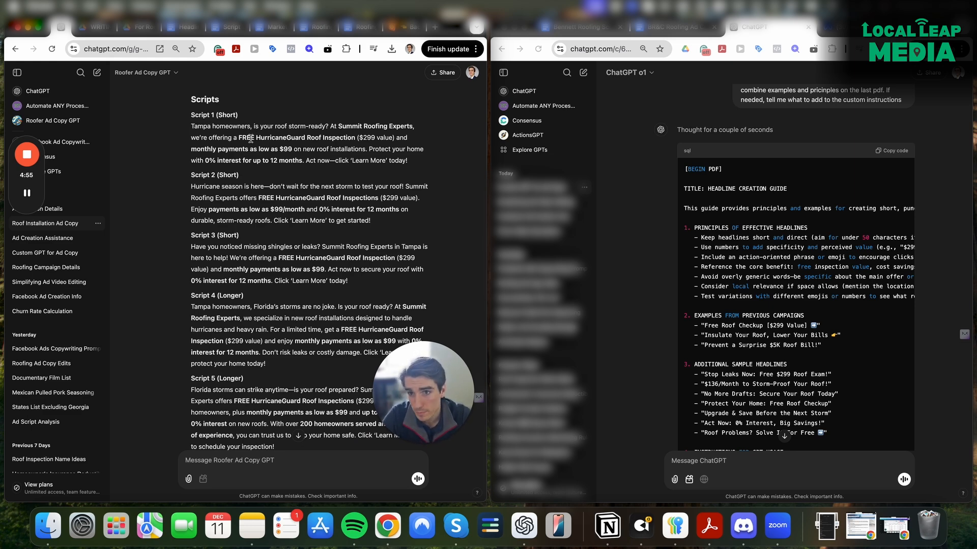
scroll(301, 289, "down", 3)
scroll(300, 289, "down", 1)
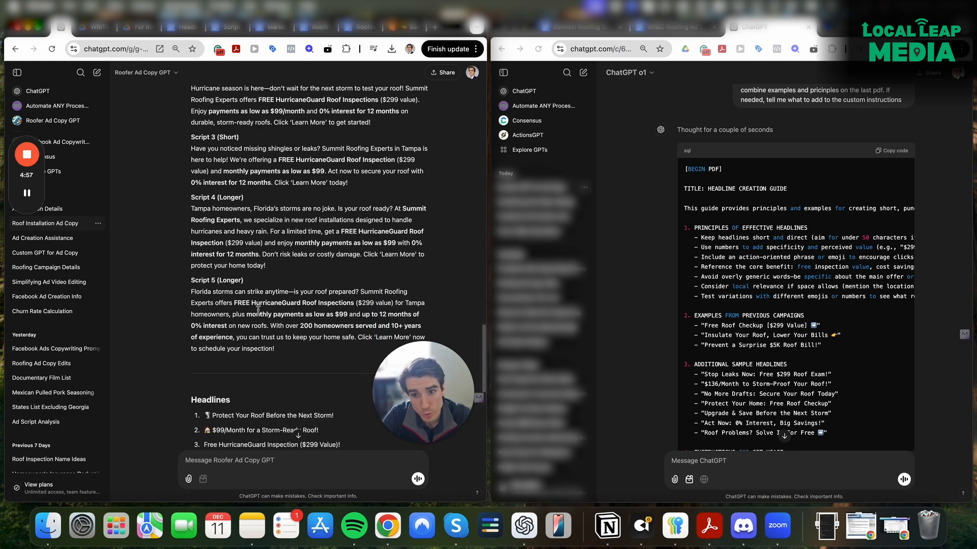
scroll(264, 312, "down", 7)
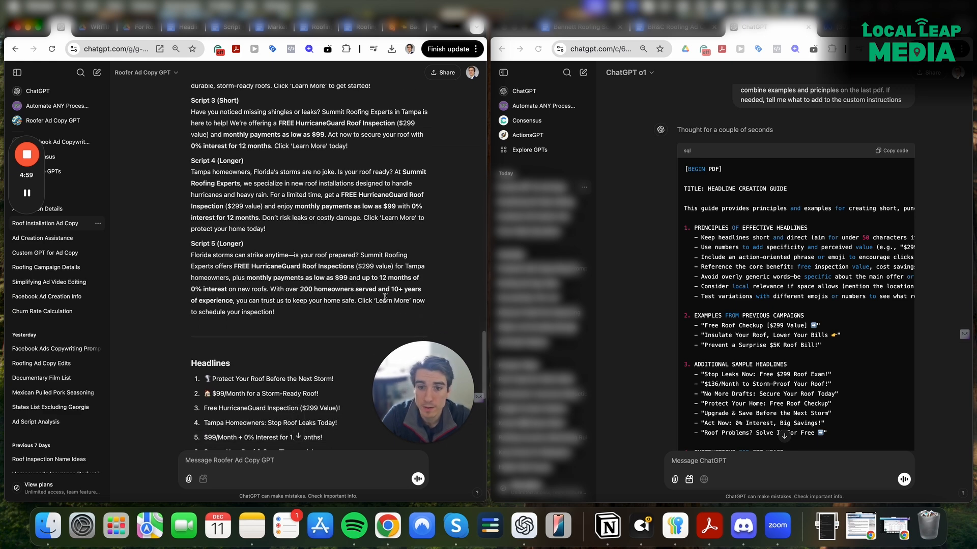
Step: Examine the generated headlines list, including the "10+ Years" wording, and the closing offer to make adjustments
scroll(375, 303, "down", 5)
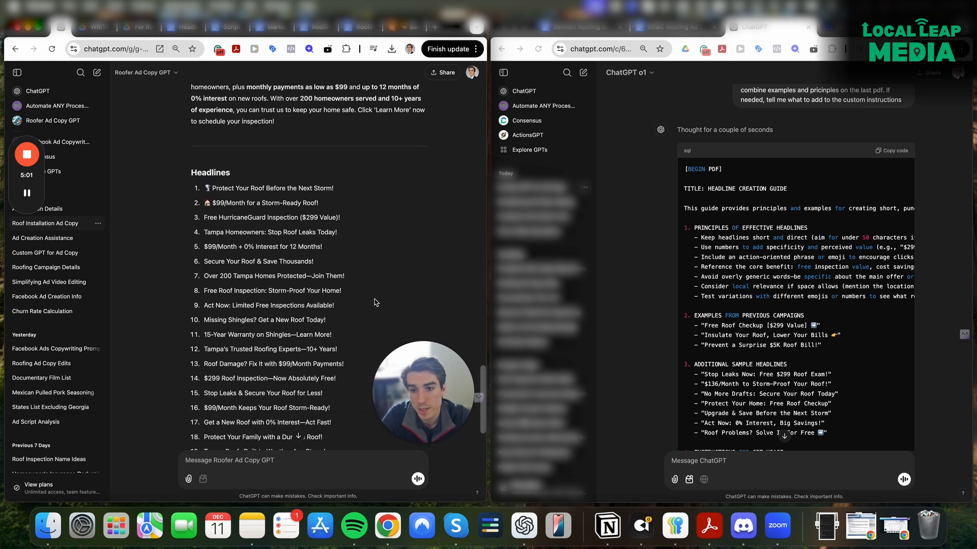
scroll(375, 303, "up", 1)
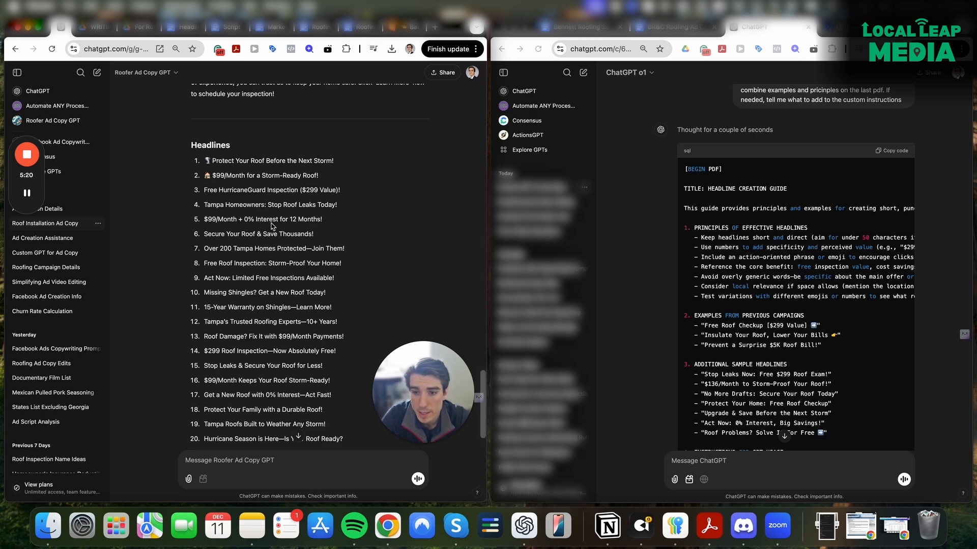
scroll(273, 236, "down", 1)
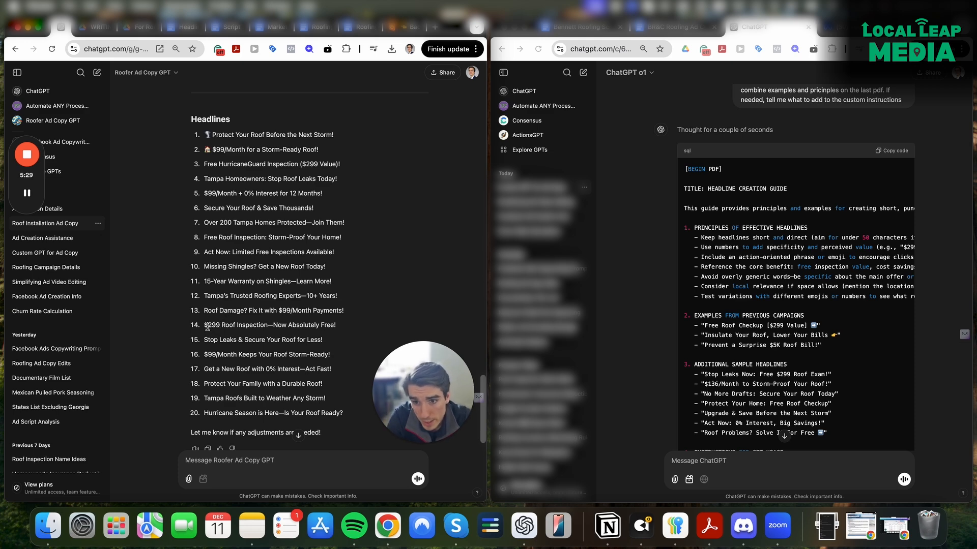
left_click_drag(208, 326, 334, 299)
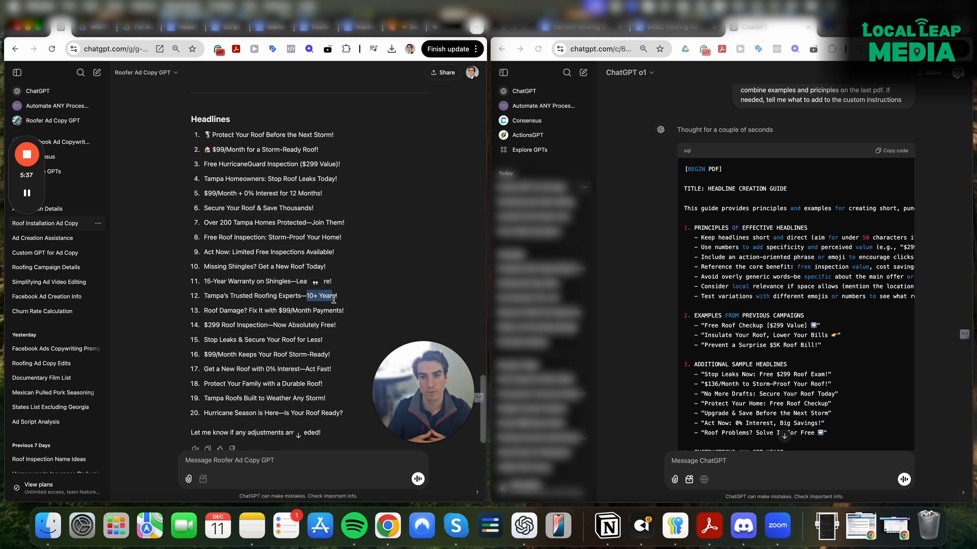
left_click(324, 371)
scroll(330, 384, "down", 2)
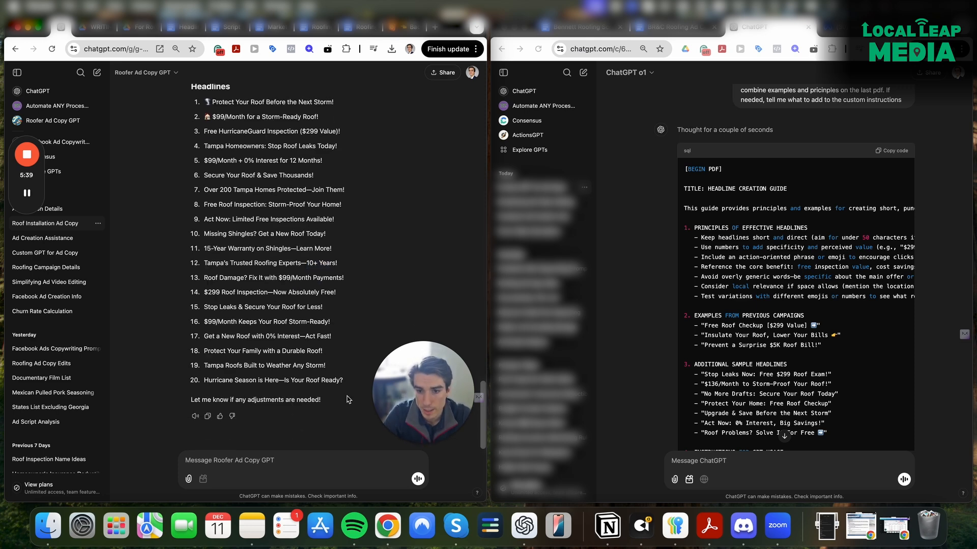
left_click_drag(334, 402, 186, 401)
left_click(317, 402)
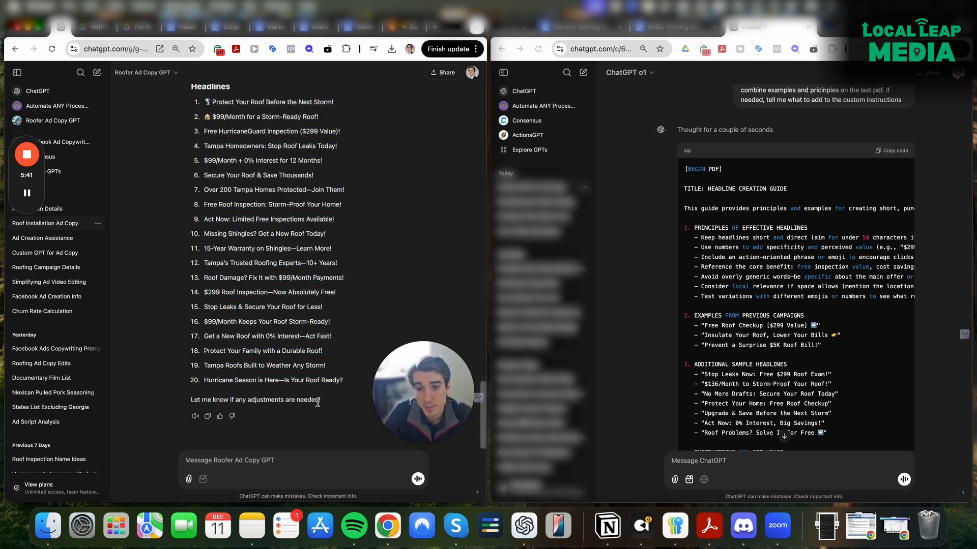
Step: Send the Roofer Ad Copy GPT the feedback "the headlines are a little long"
left_click(296, 458)
type("the headlines")
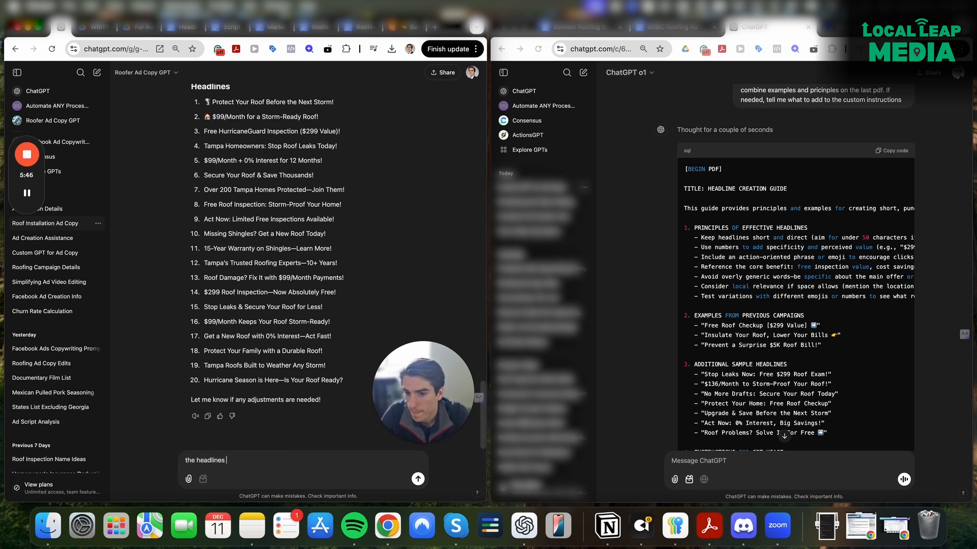
type(" are")
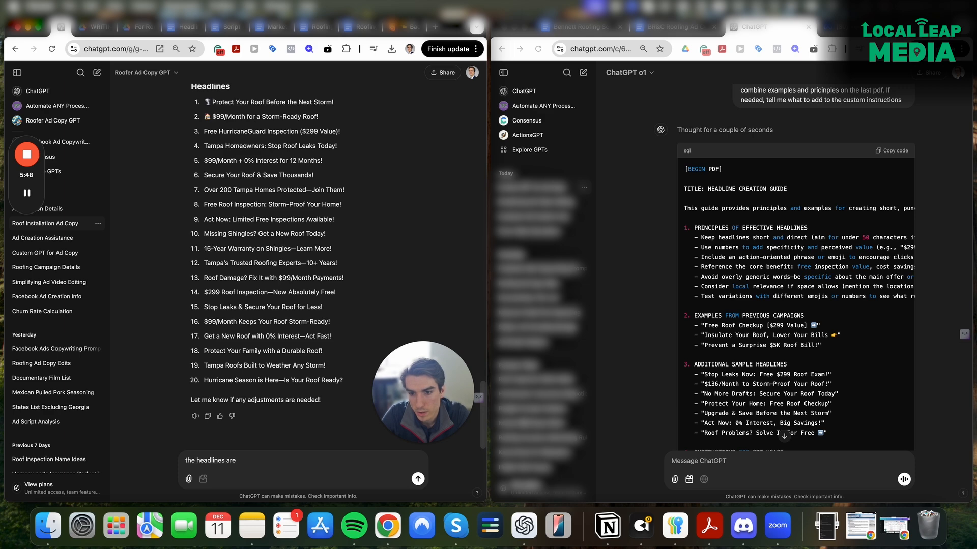
type(" li a little long")
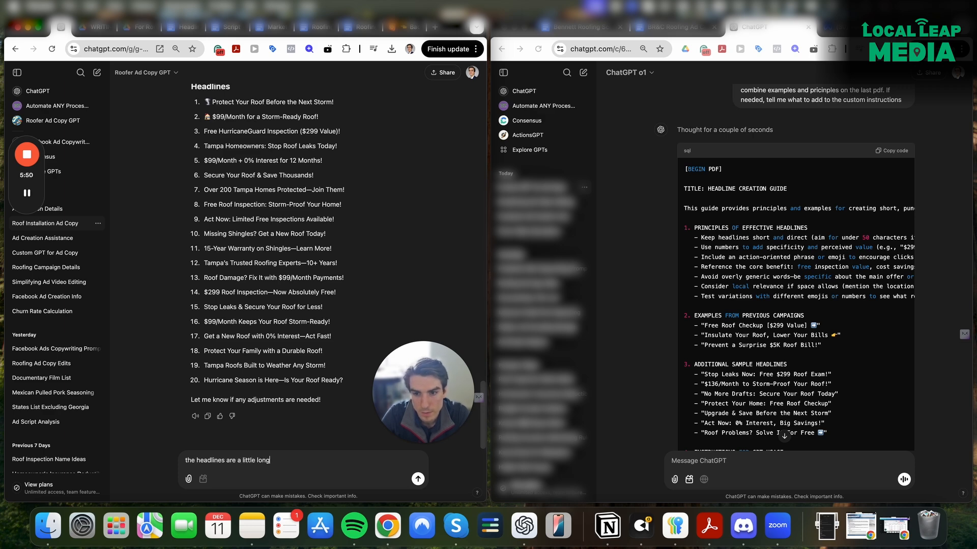
key("Return")
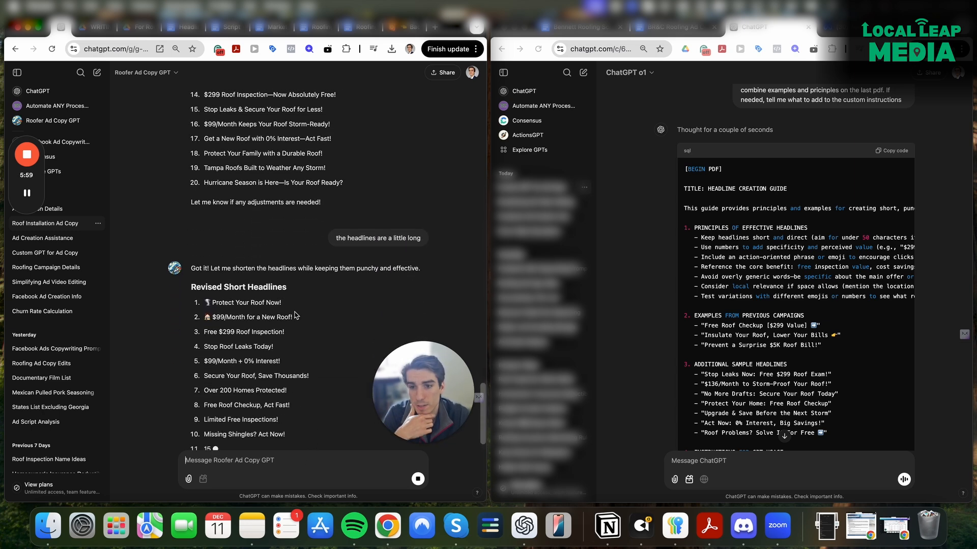
Step: Compare the original headlines with the Revised Short Headlines list in the GPT's reply
scroll(295, 316, "up", 3)
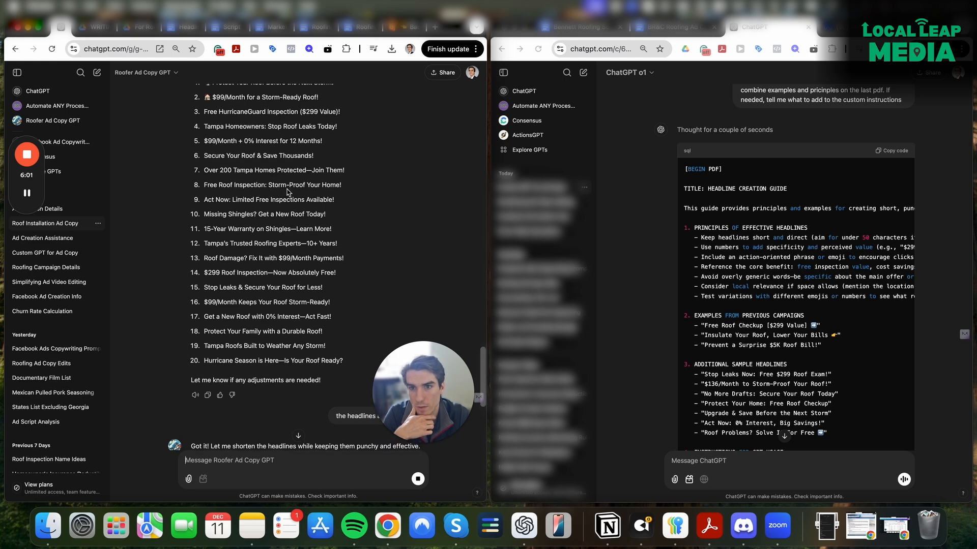
scroll(285, 224, "down", 3)
scroll(275, 266, "down", 2)
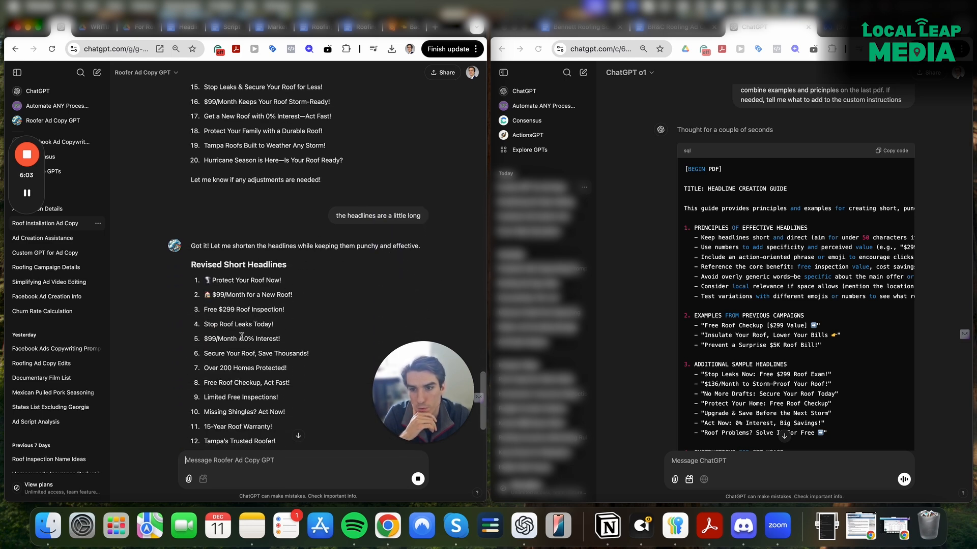
scroll(247, 331, "down", 4)
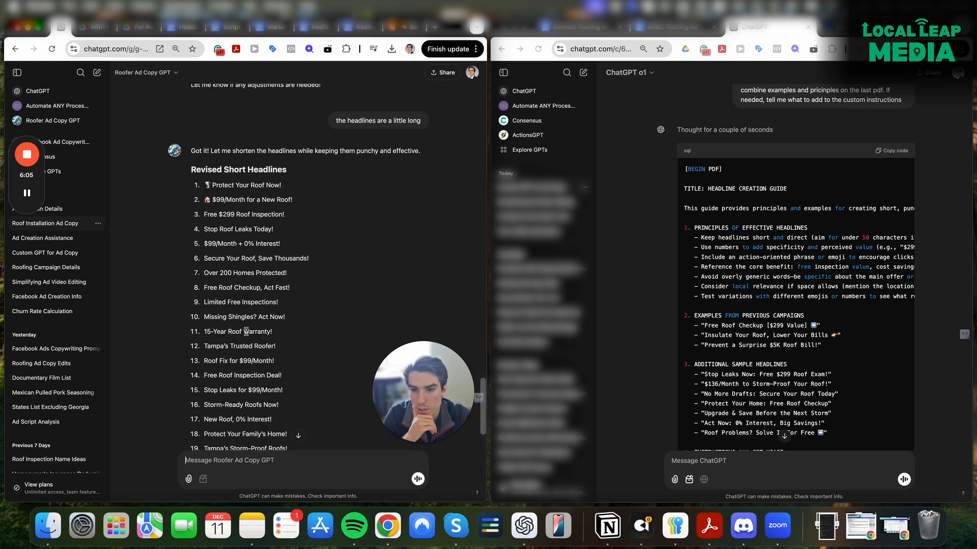
scroll(278, 340, "down", 1)
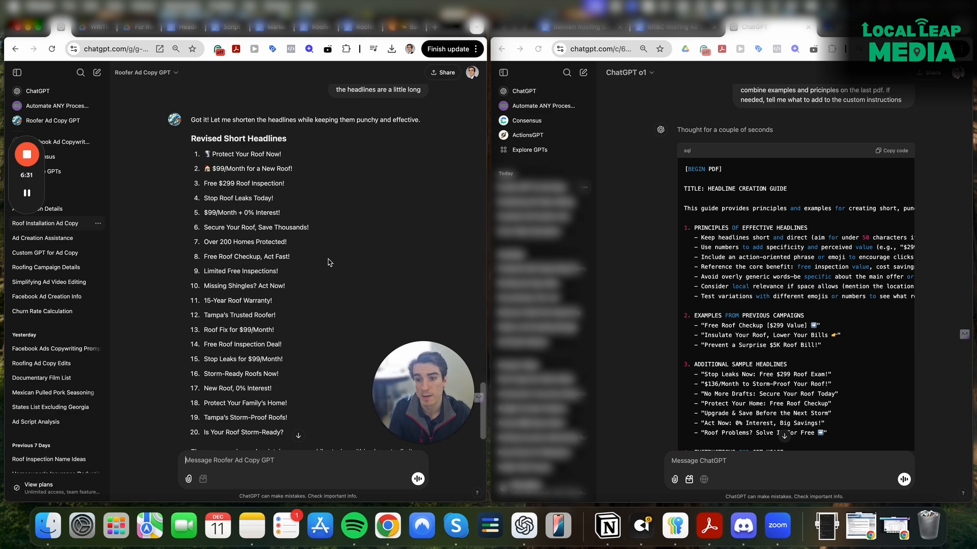
Step: Revisit the feedback exchange and the ChatGPT o1 message requesting a headlines PDF with three client examples
scroll(330, 263, "up", 3)
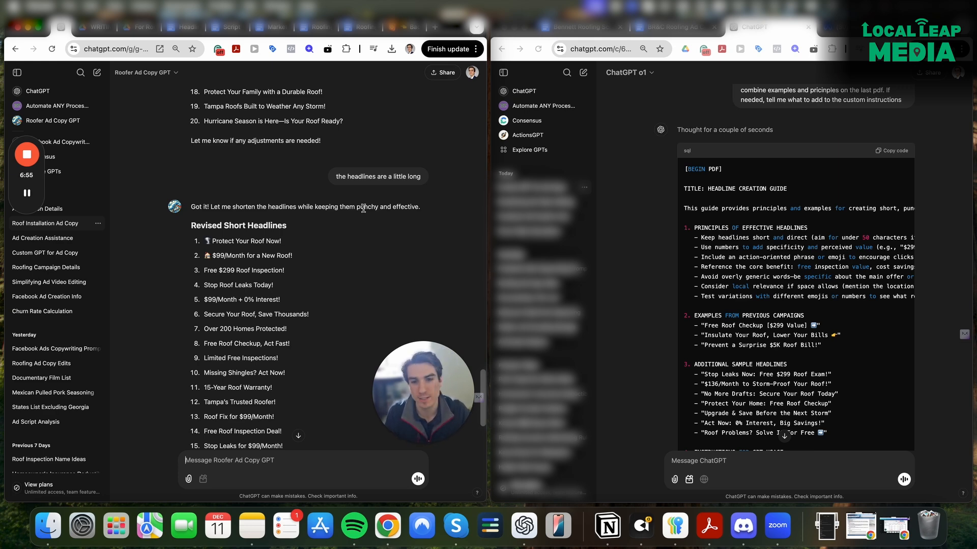
scroll(651, 229, "up", 5)
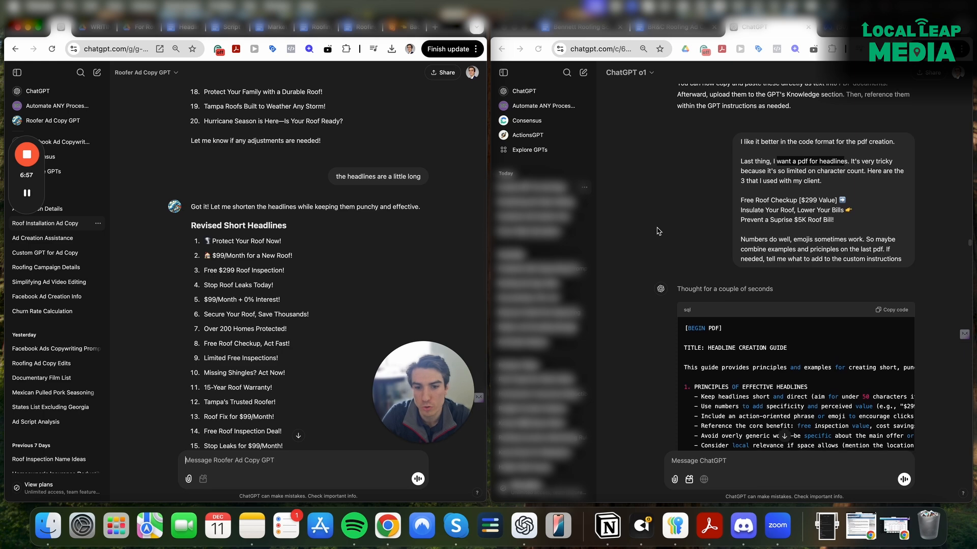
left_click(660, 232)
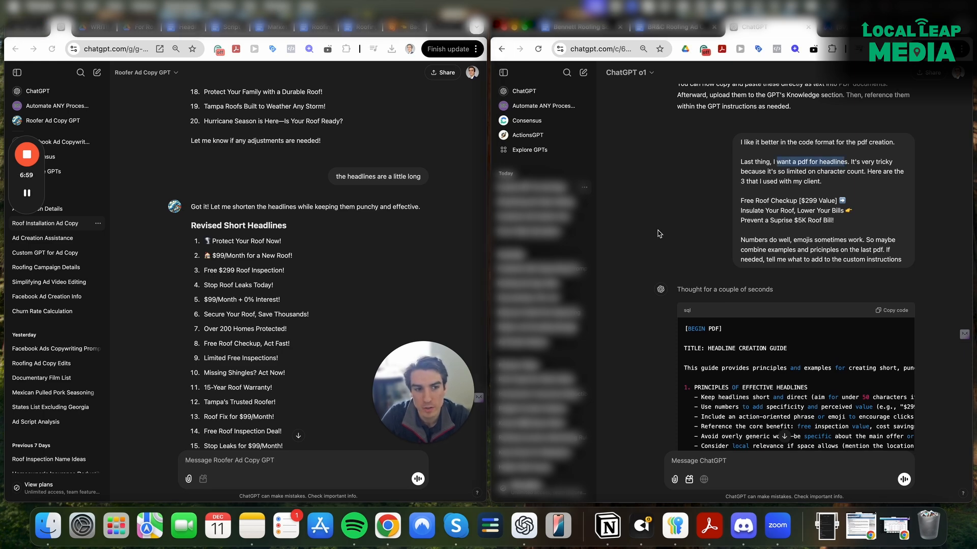
left_click(768, 262)
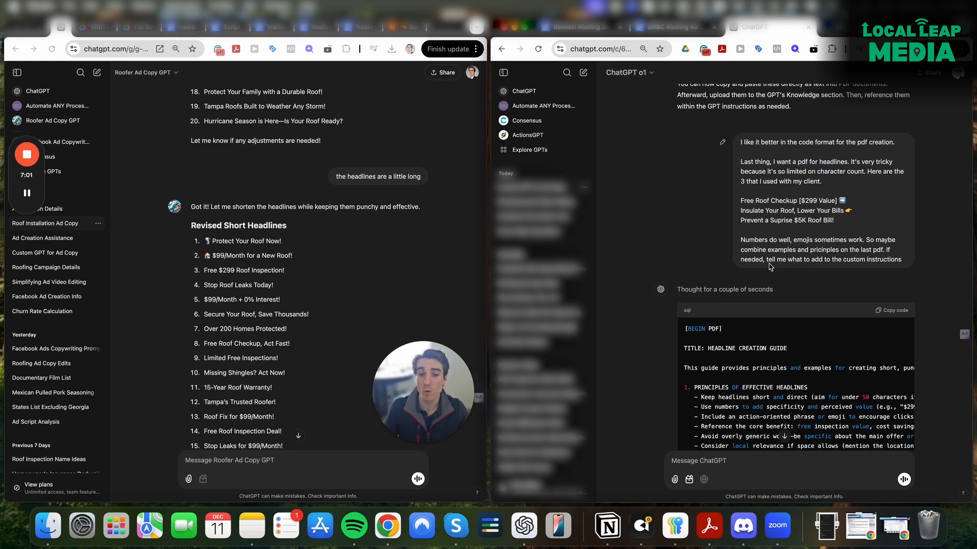